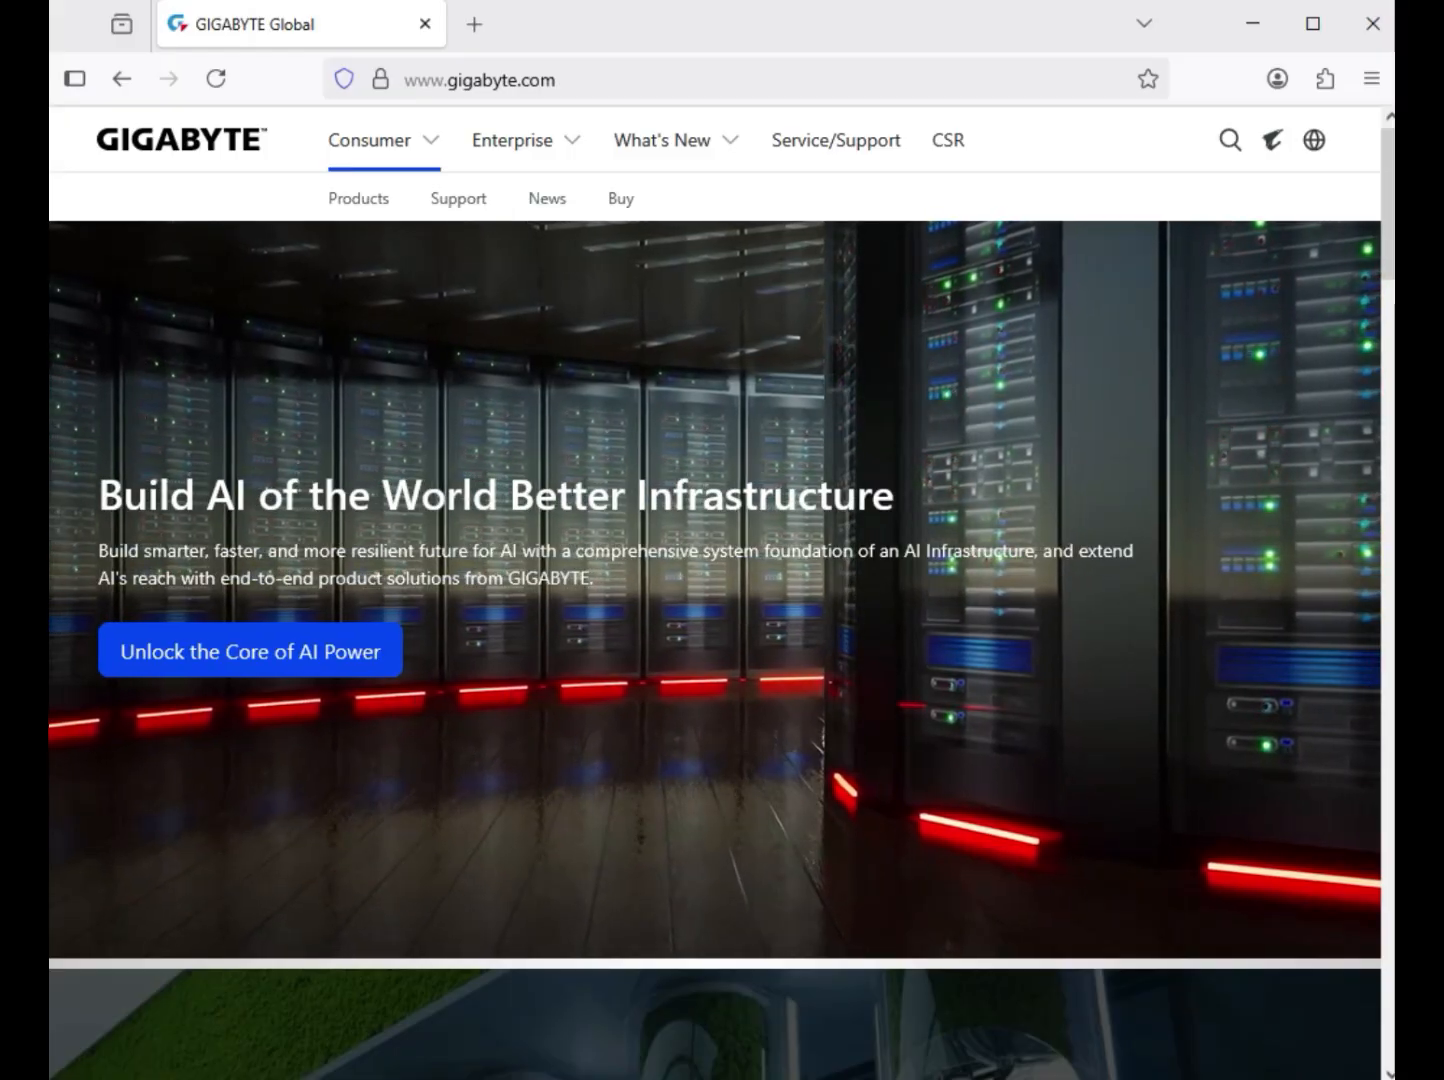
# Search the site for "B760M GAMING X DDR4 GEN5" and open that motherboard's support page from the product results.
pyautogui.click(1230, 140)
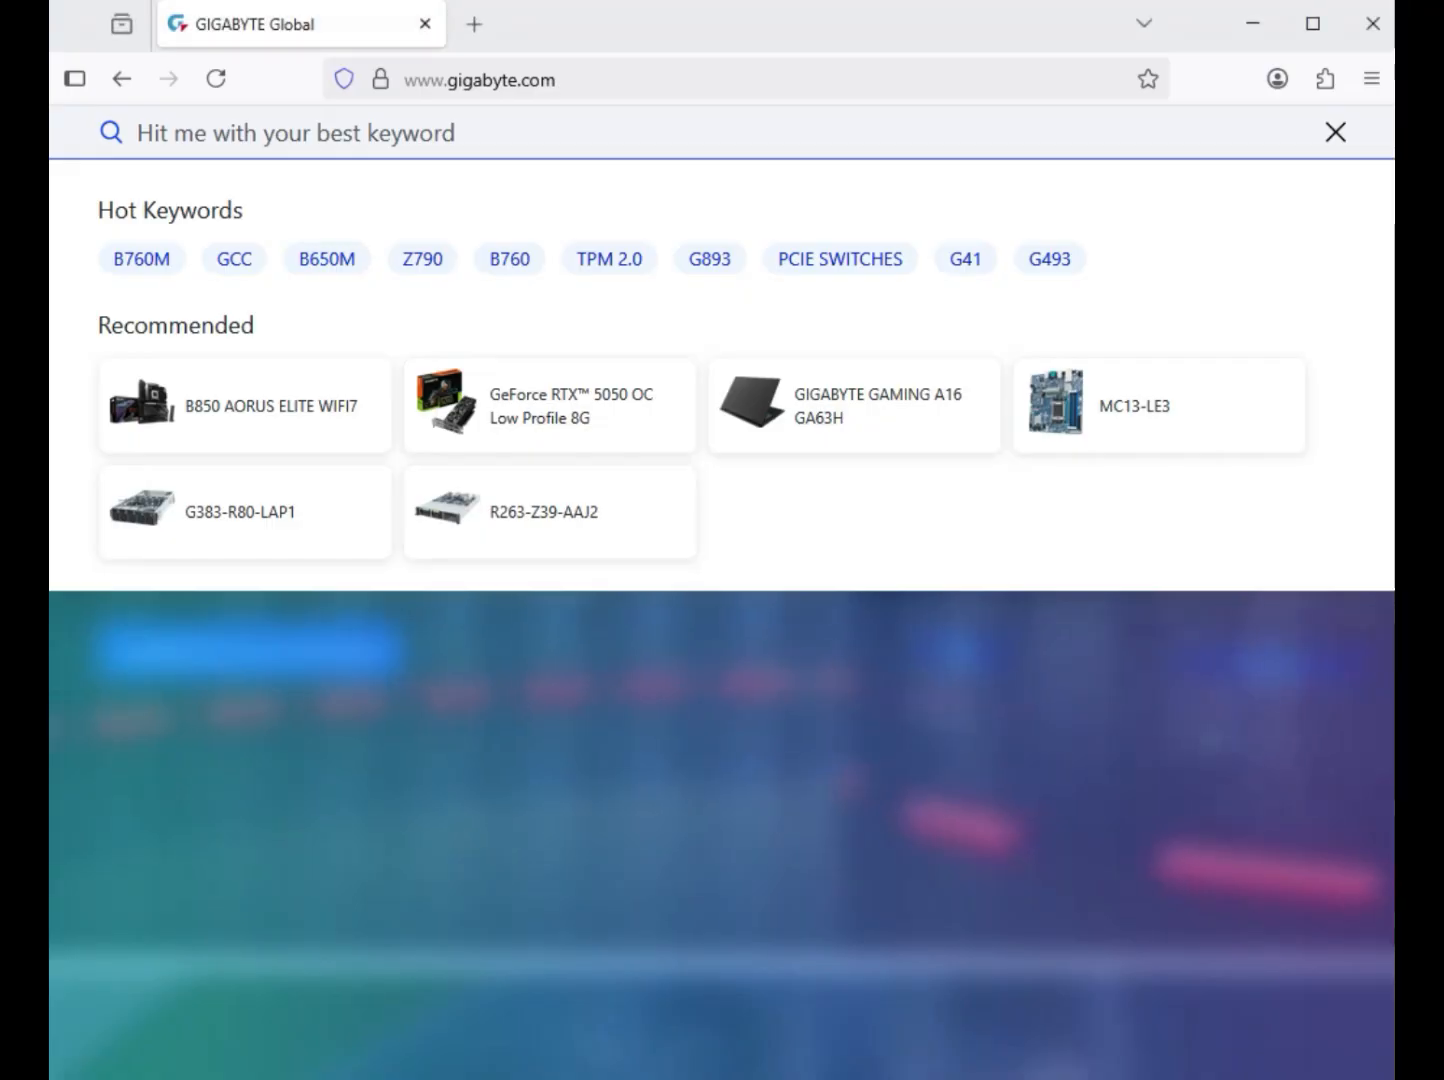
pyautogui.write('B760M GAMING X DDR4 GEN5')
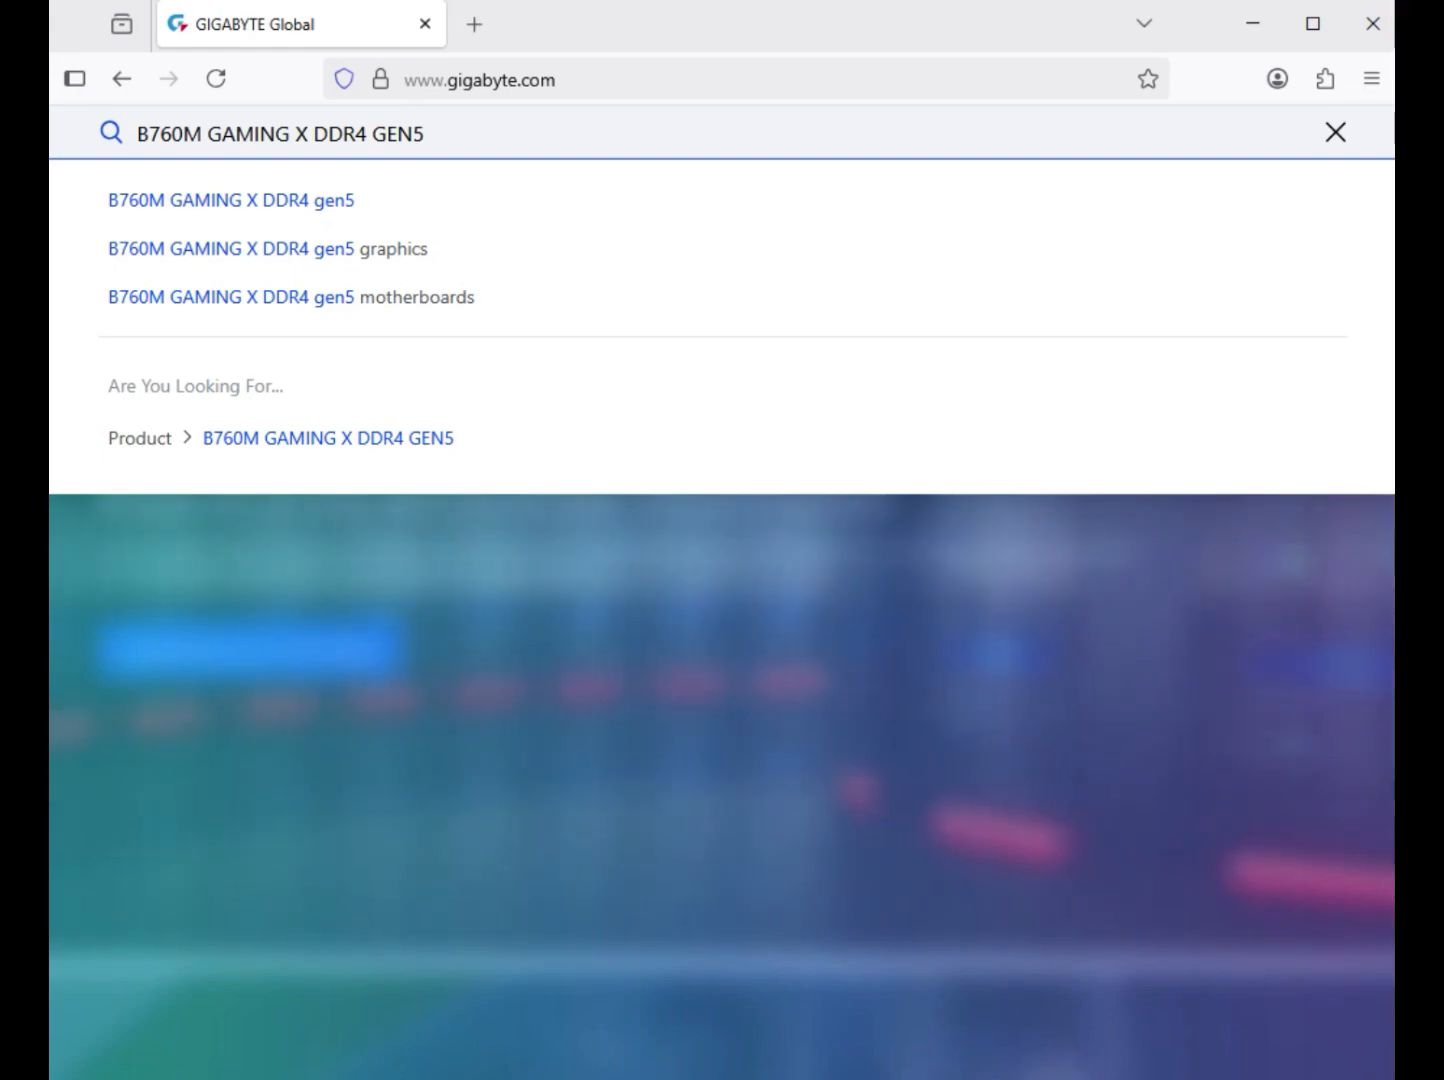
pyautogui.press('Return')
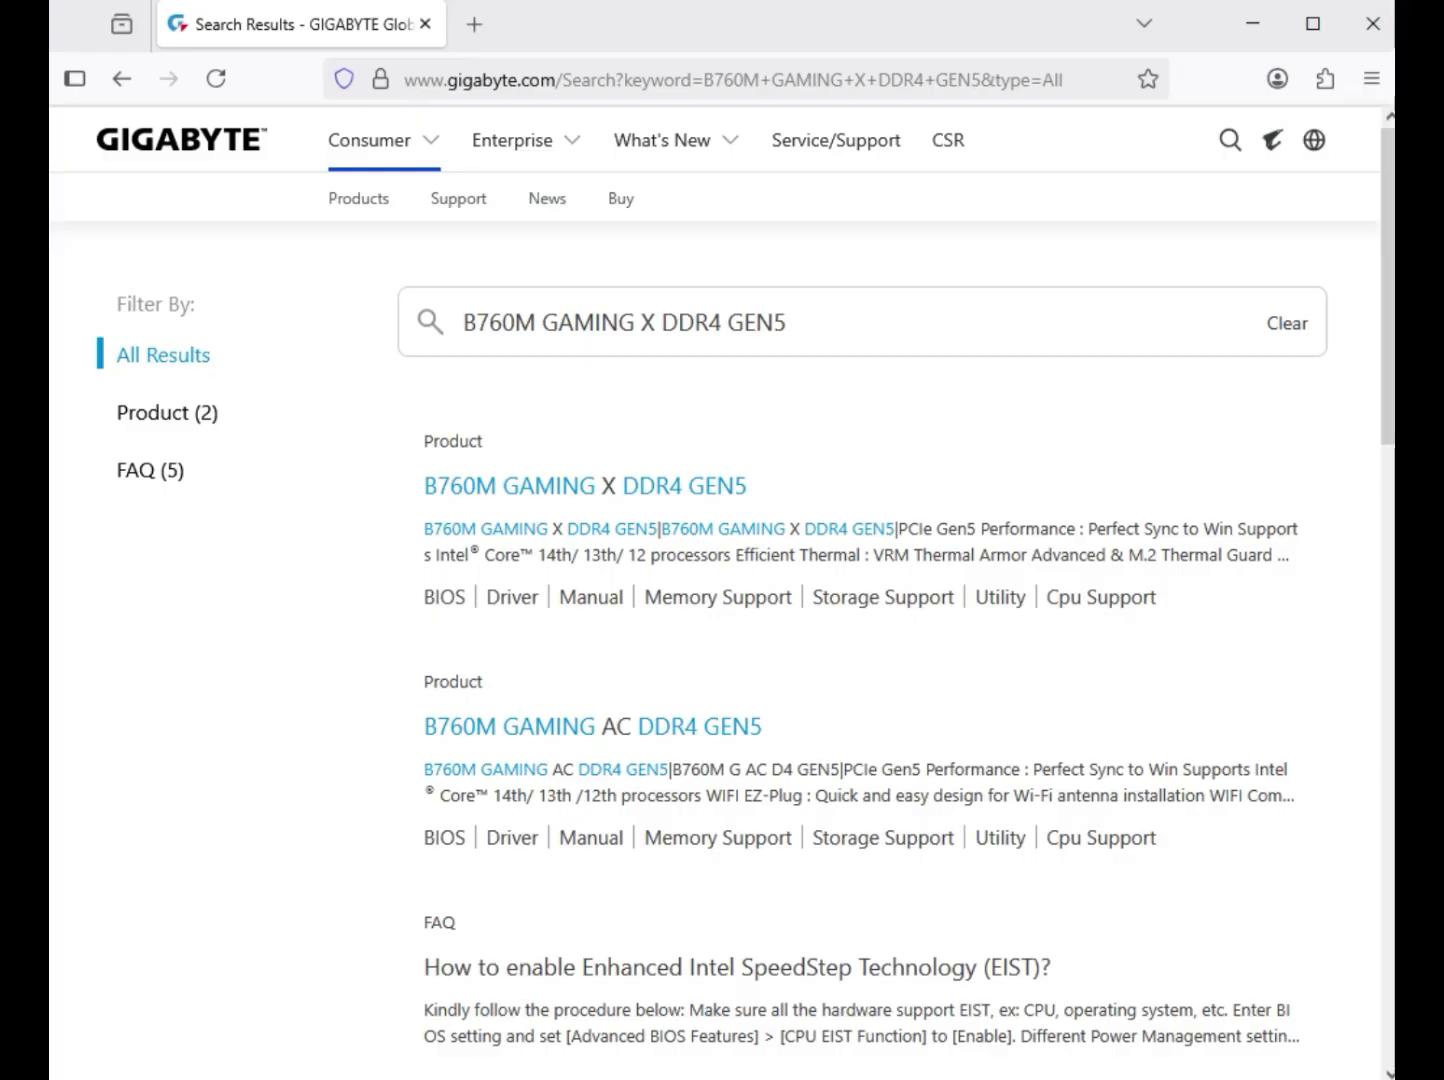
pyautogui.click(167, 413)
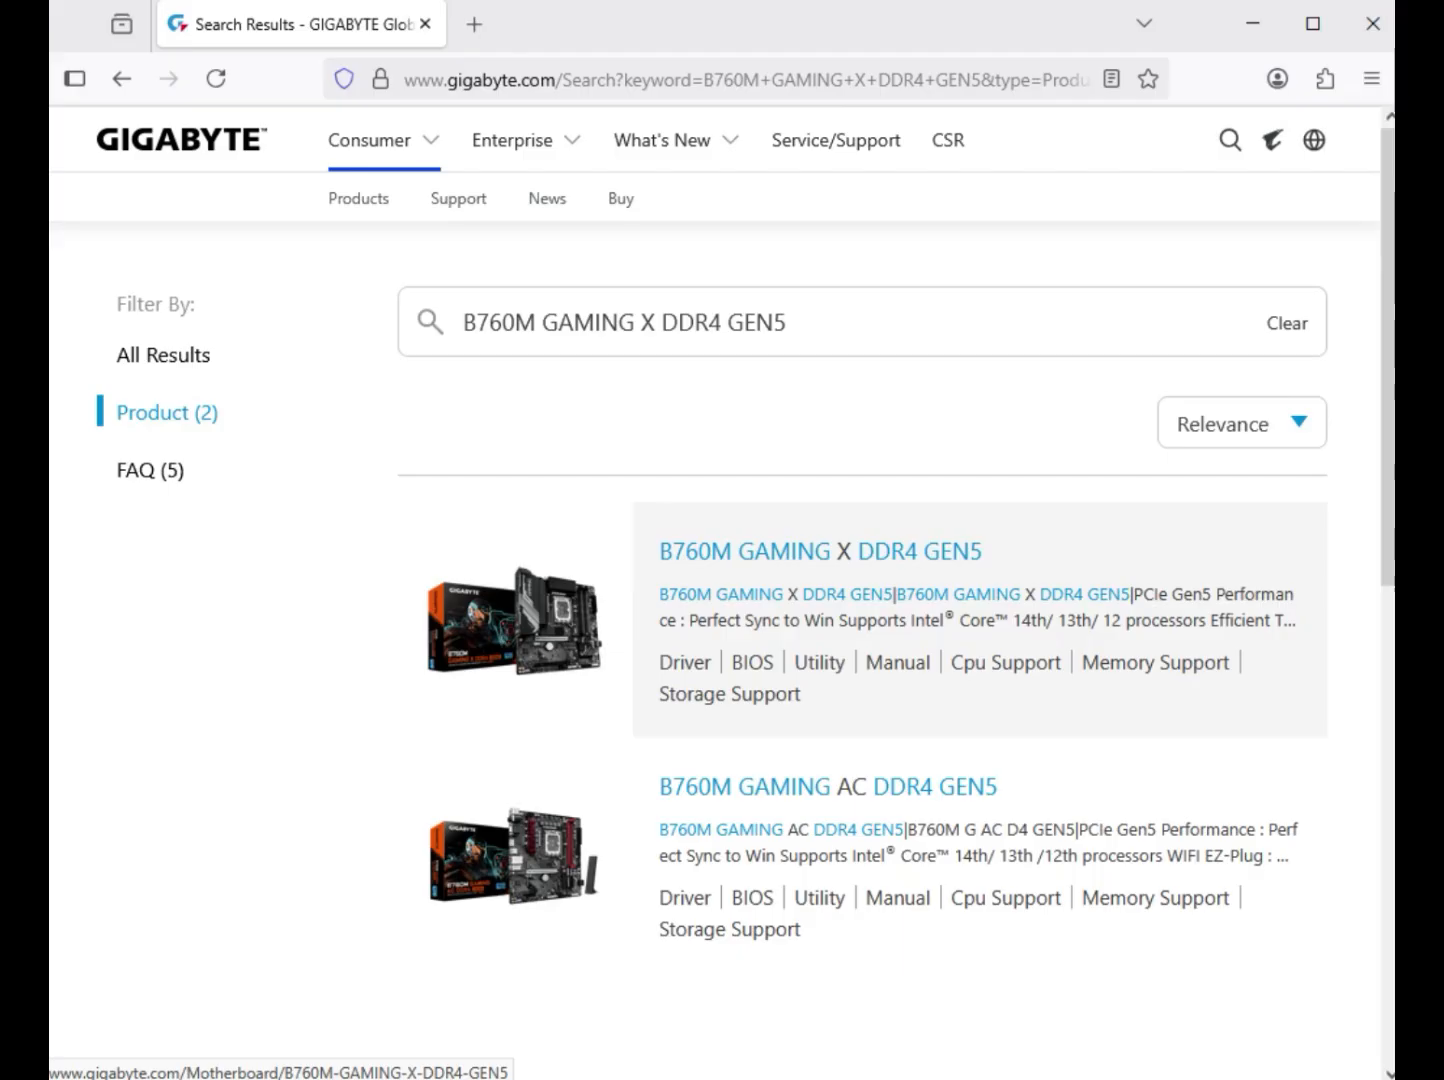
pyautogui.click(820, 552)
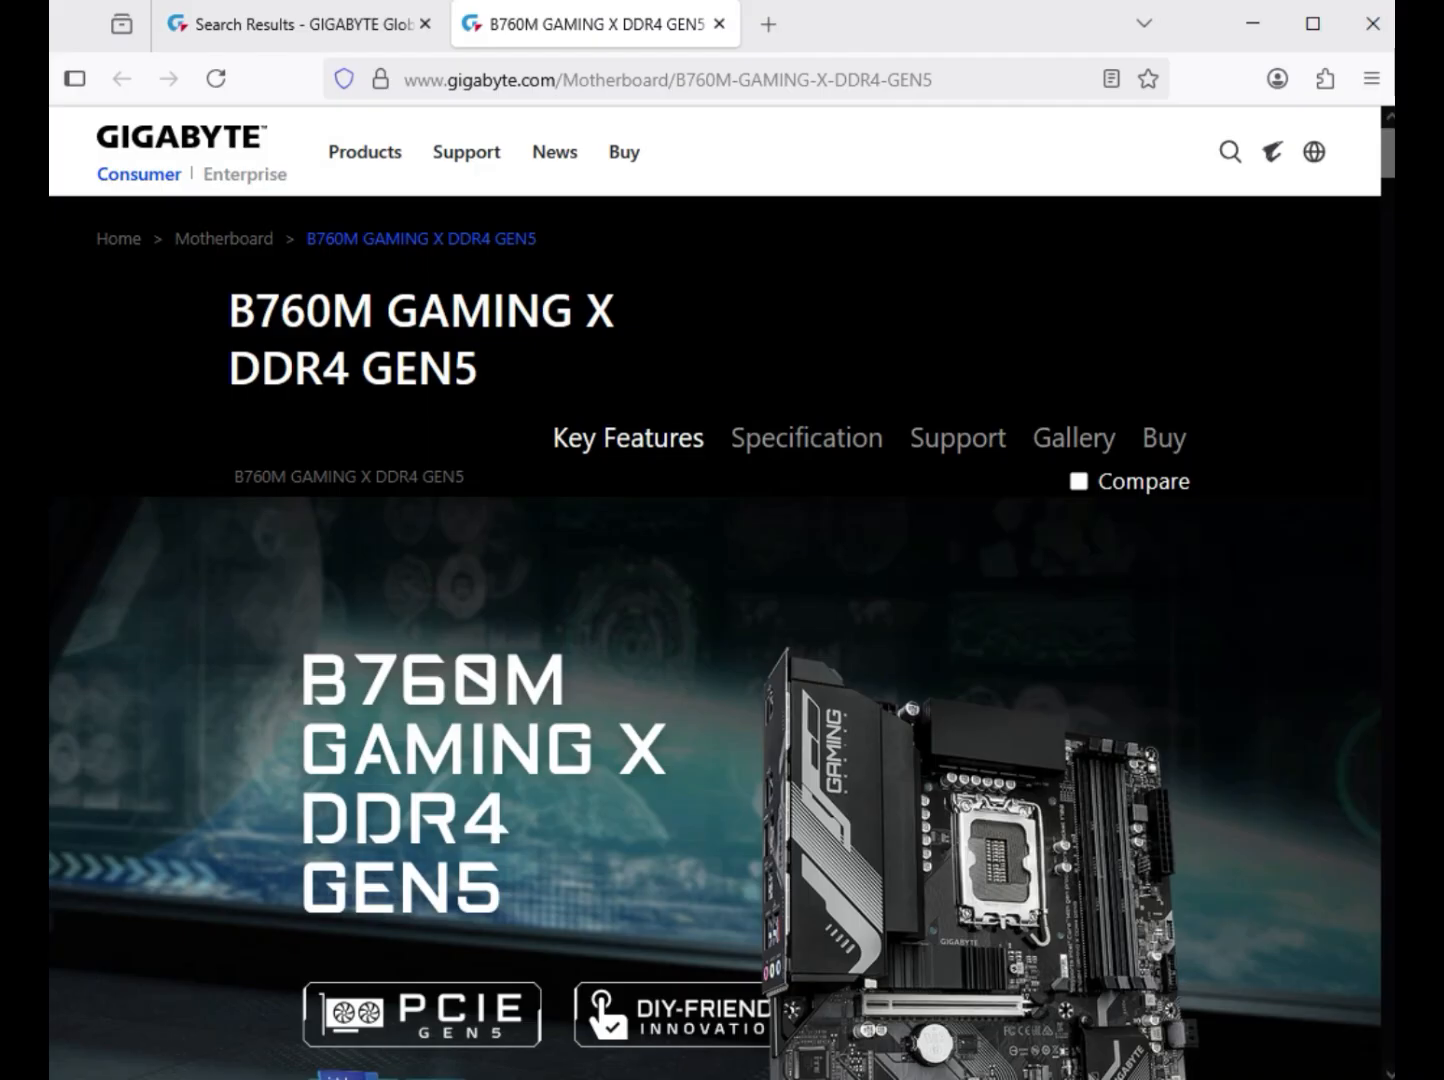
pyautogui.click(968, 438)
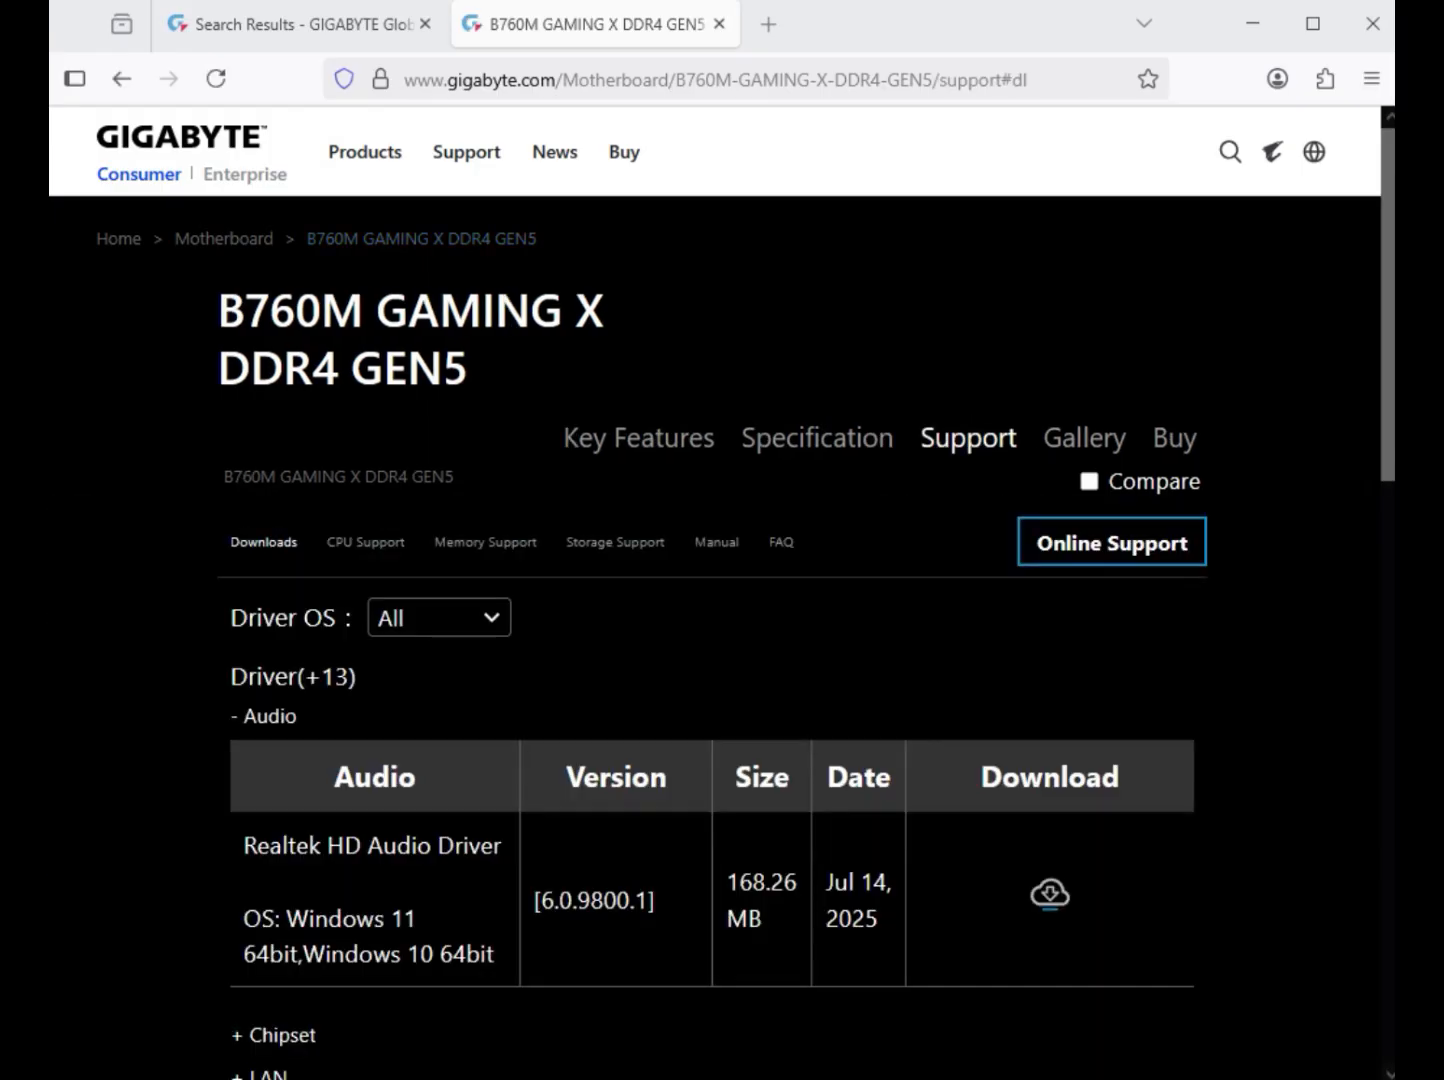
# Set the driver OS to Windows 11 64bit and download the Realtek HD Audio Driver.
pyautogui.click(440, 618)
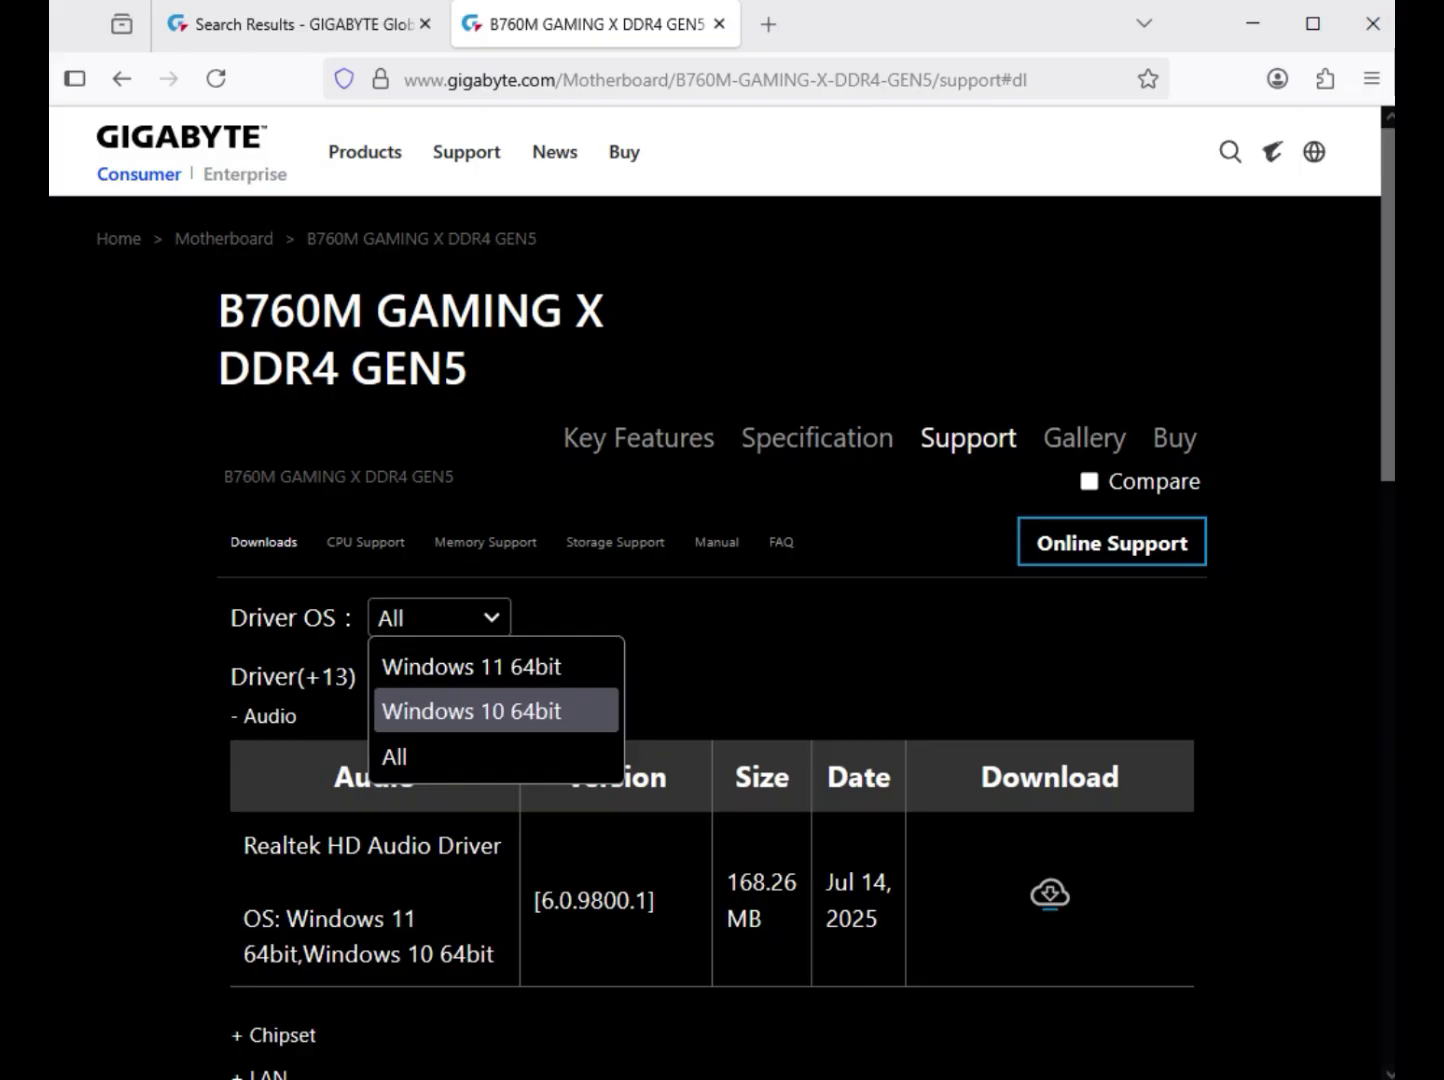
pyautogui.click(471, 667)
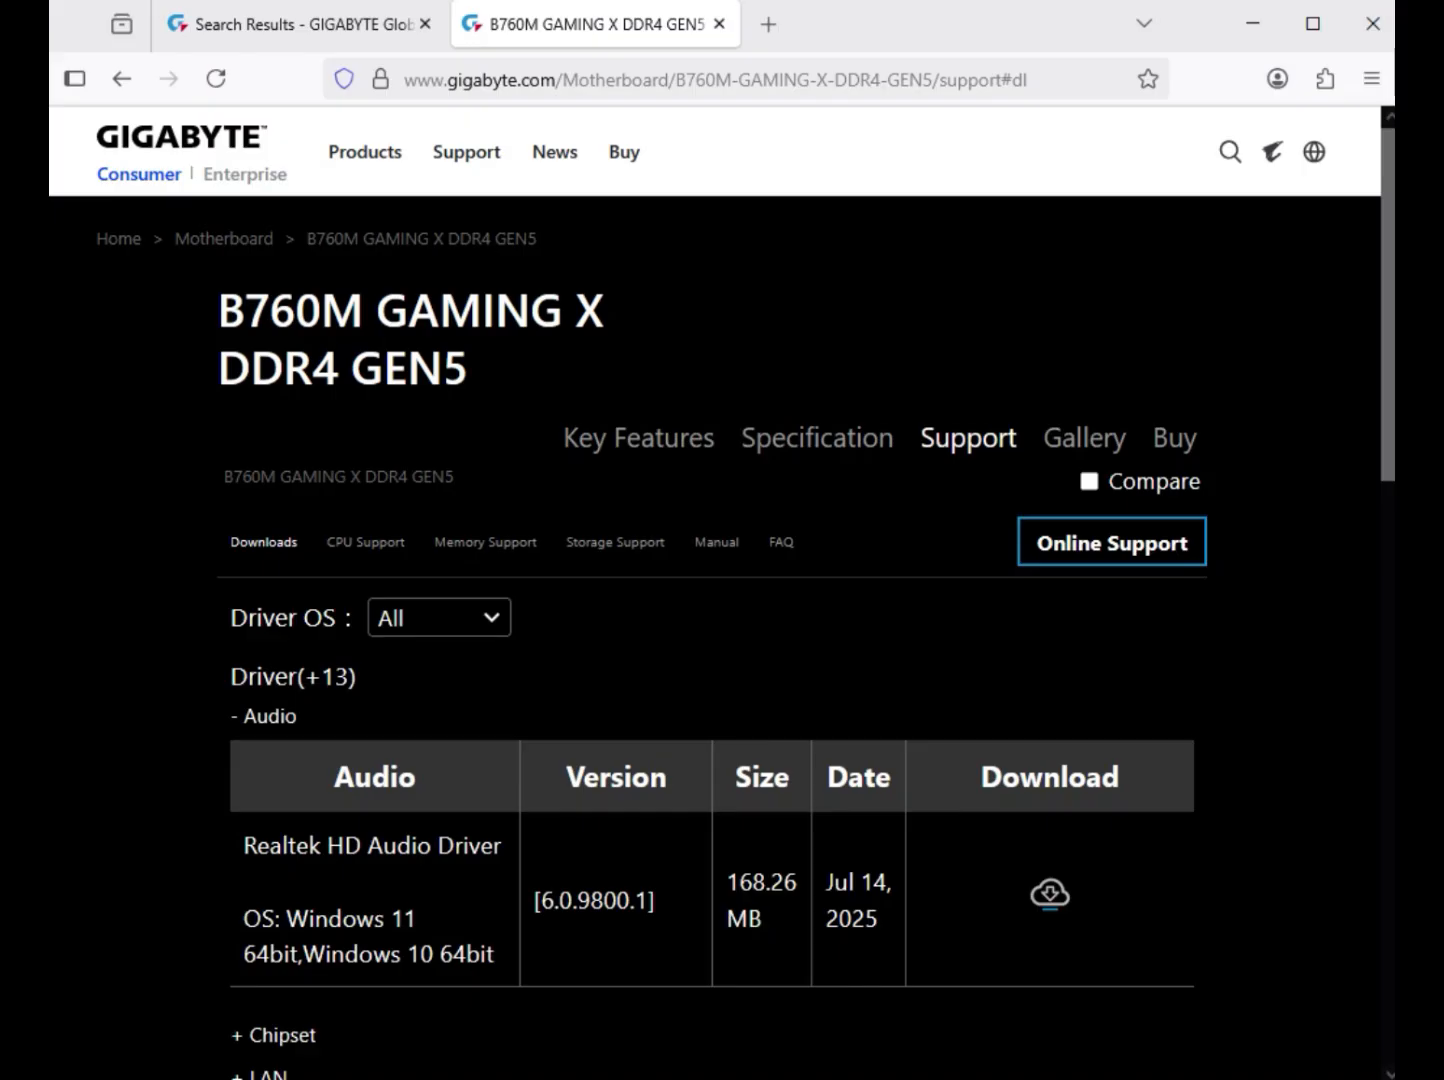
pyautogui.doubleClick(270, 716)
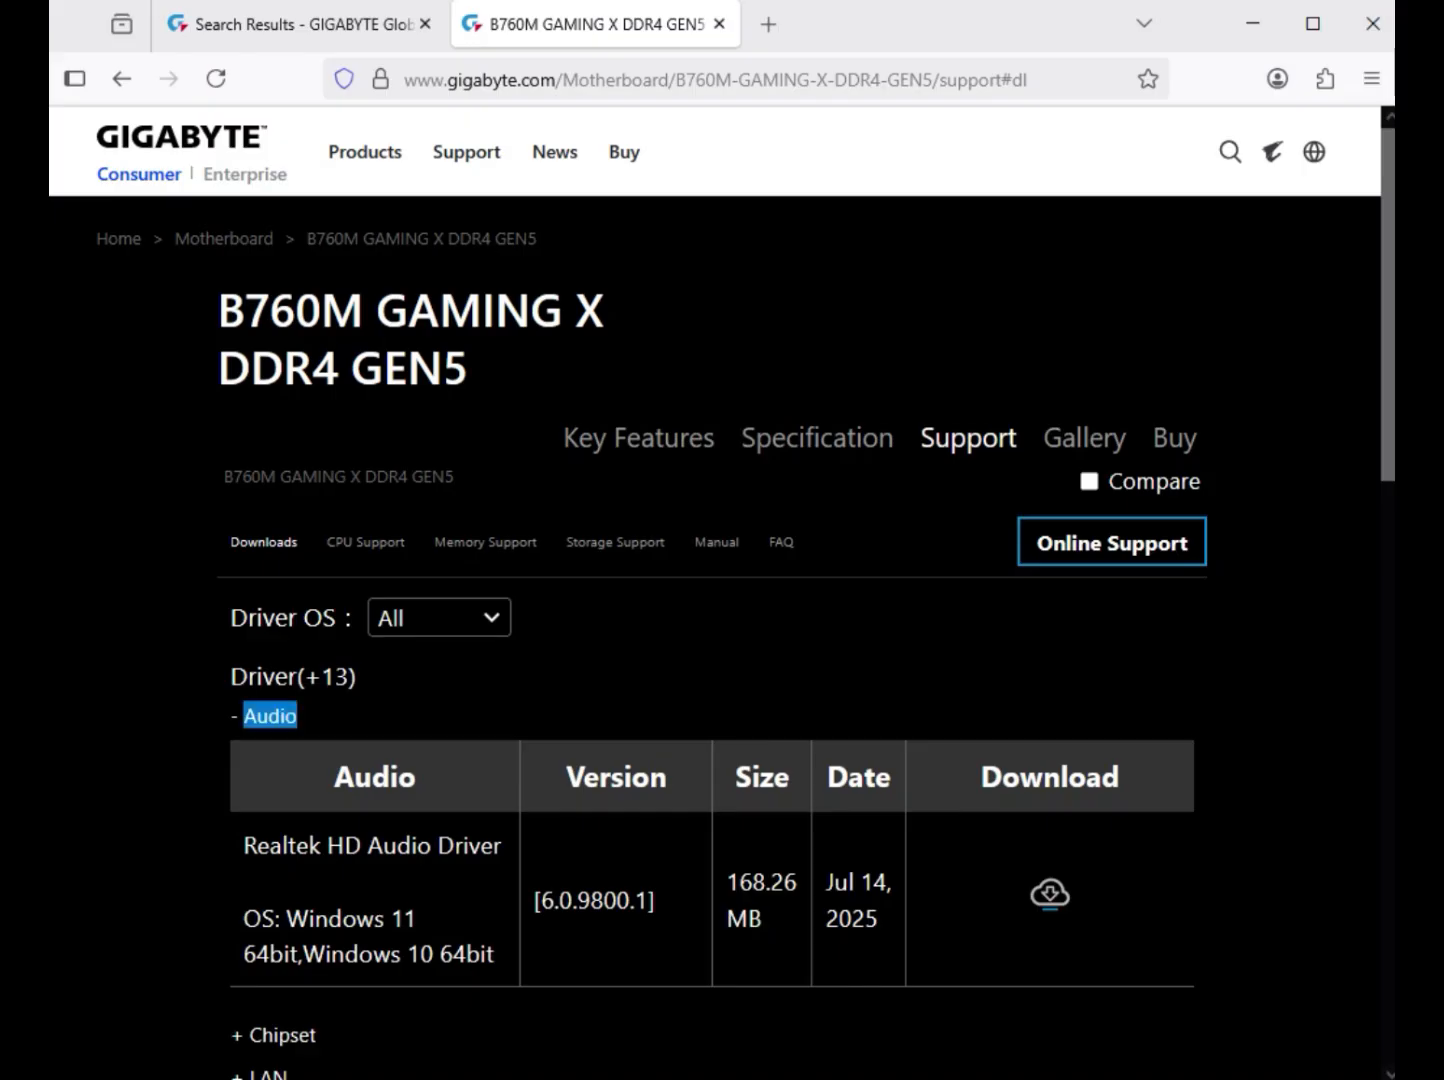
pyautogui.click(440, 619)
pyautogui.click(471, 667)
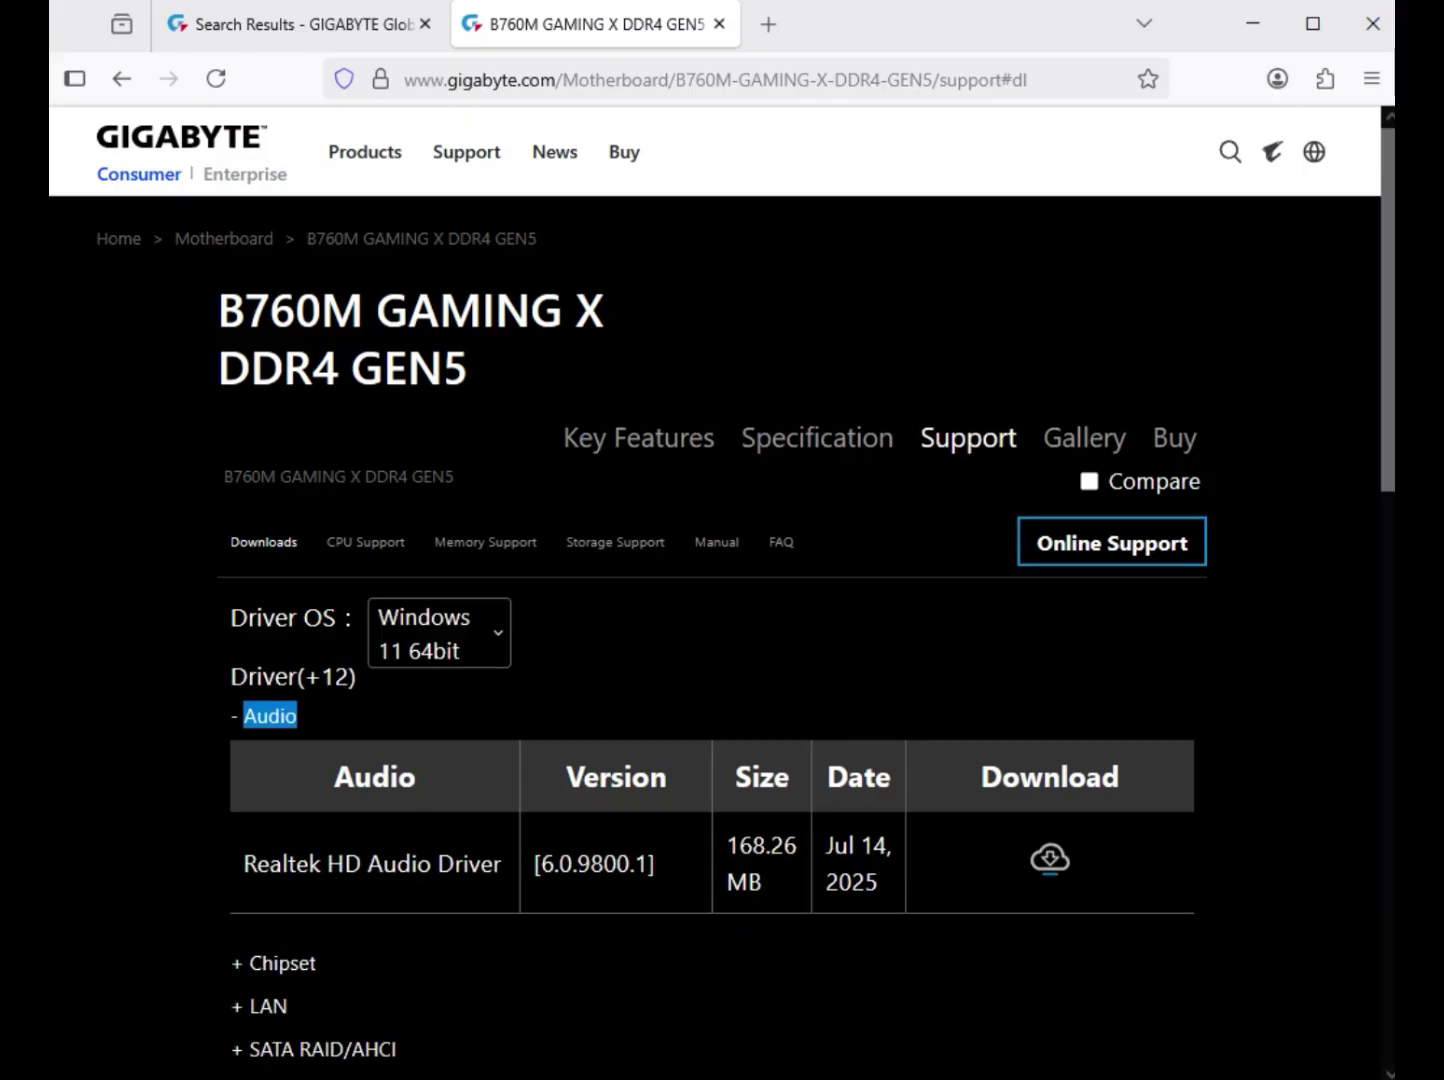
pyautogui.moveTo(327, 863); pyautogui.dragTo(508, 863)
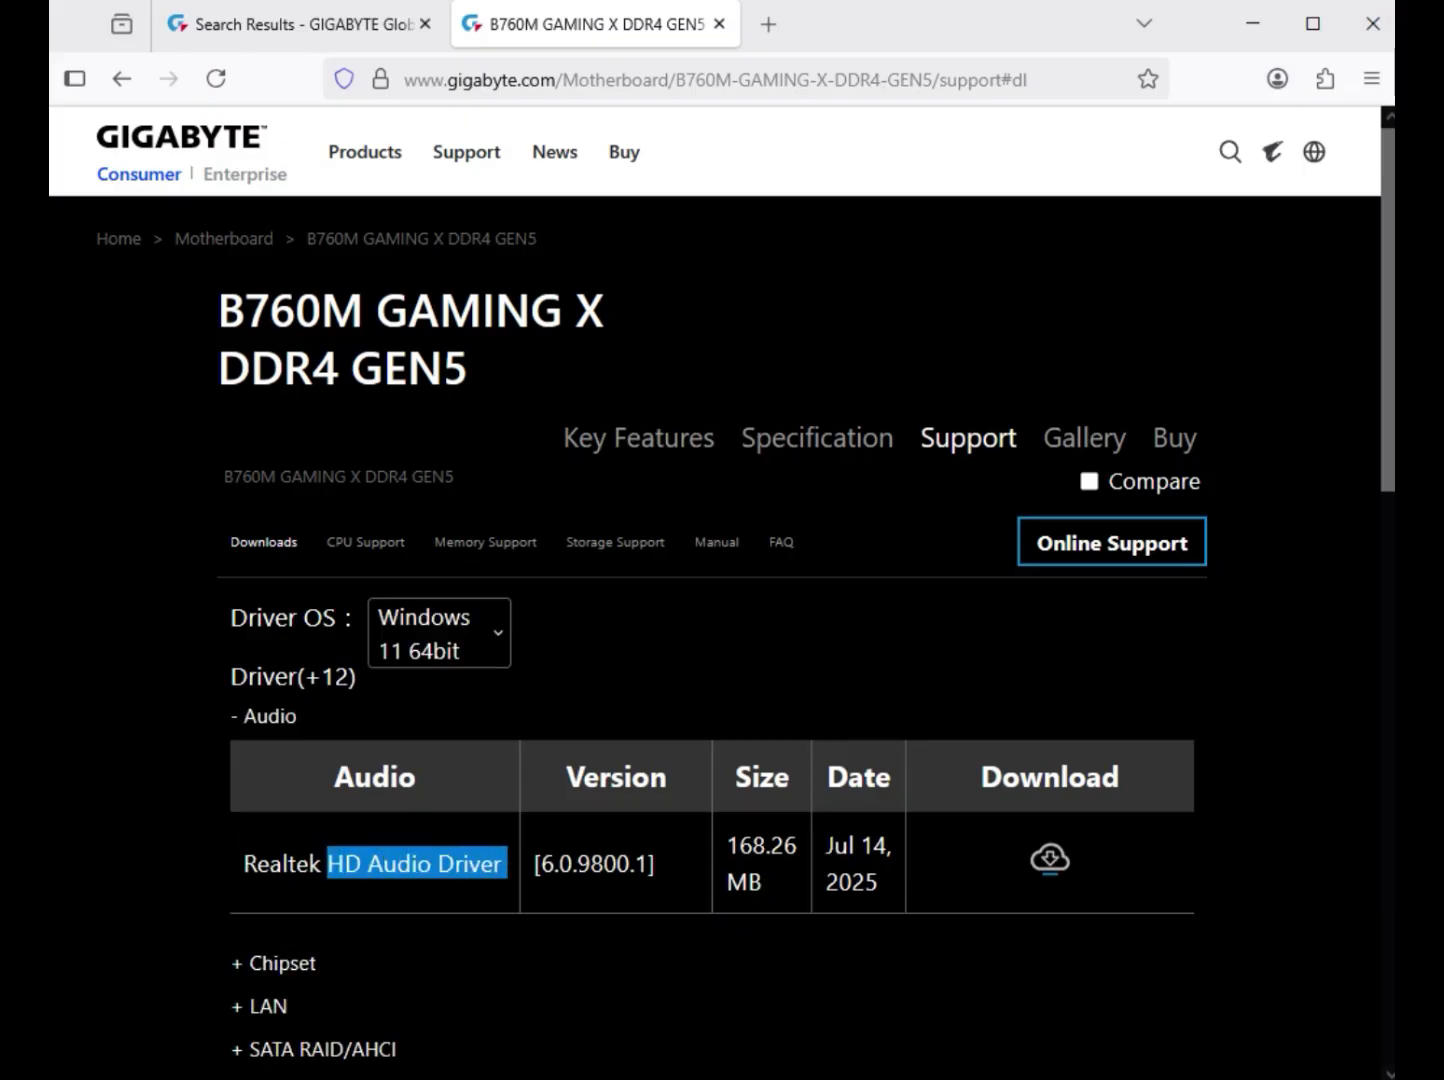
pyautogui.click(1051, 859)
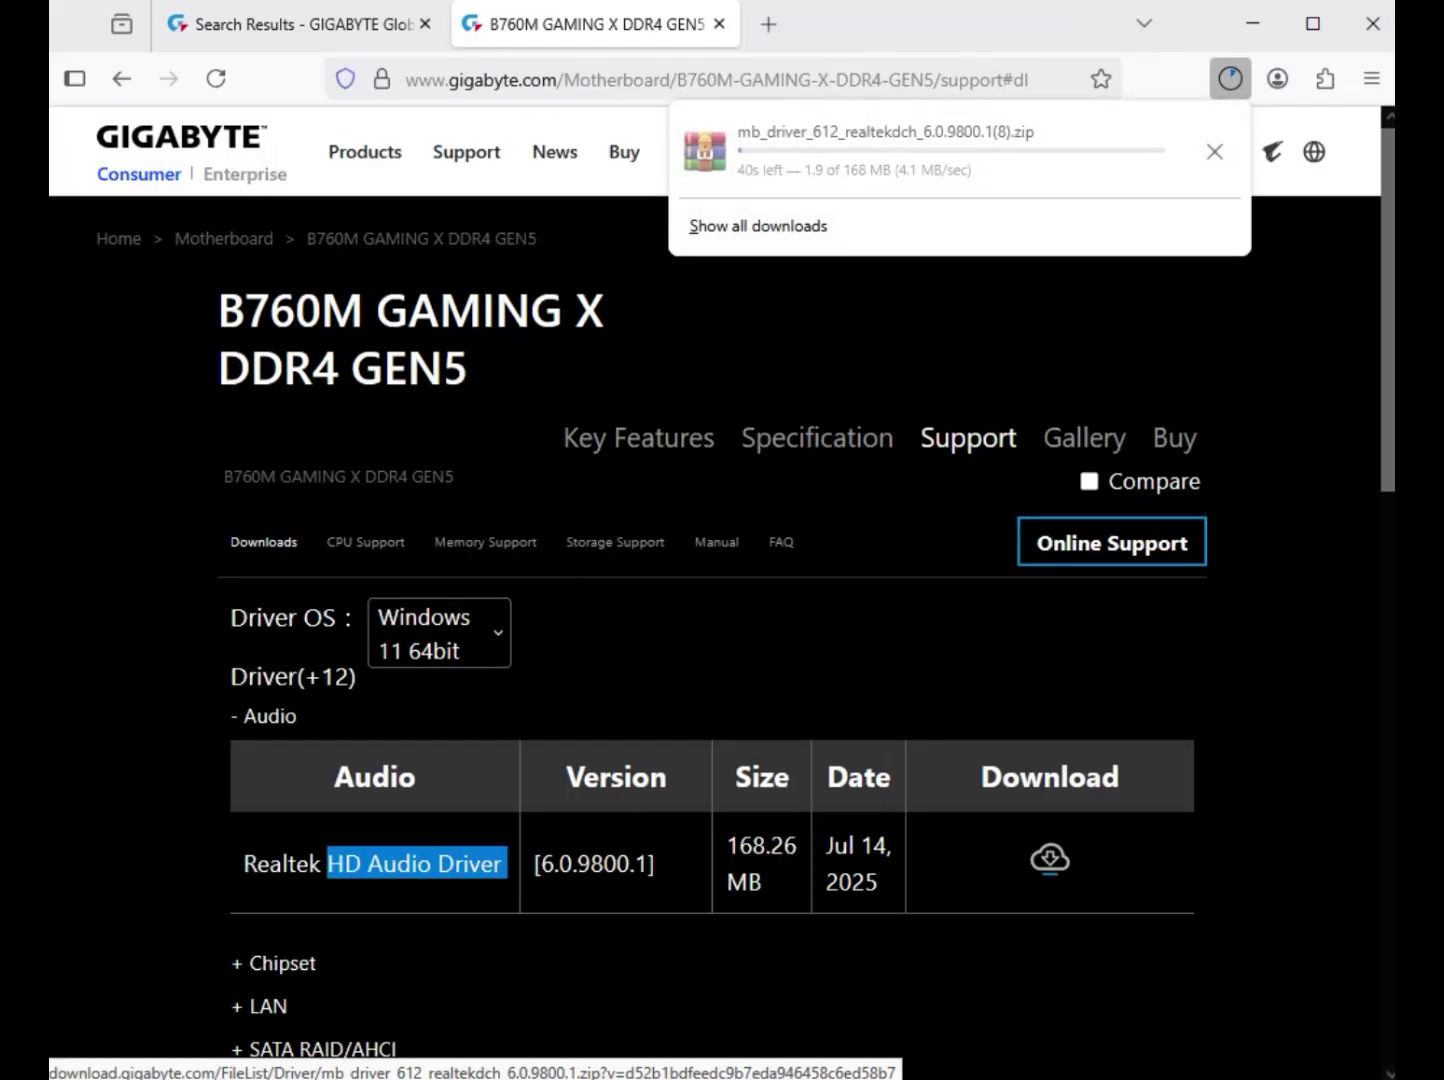
# Download the Intel Serial I/O driver and the Intel Management Engine Firmware from the Chipset drivers.
pyautogui.scroll(-5, 1050, 859)
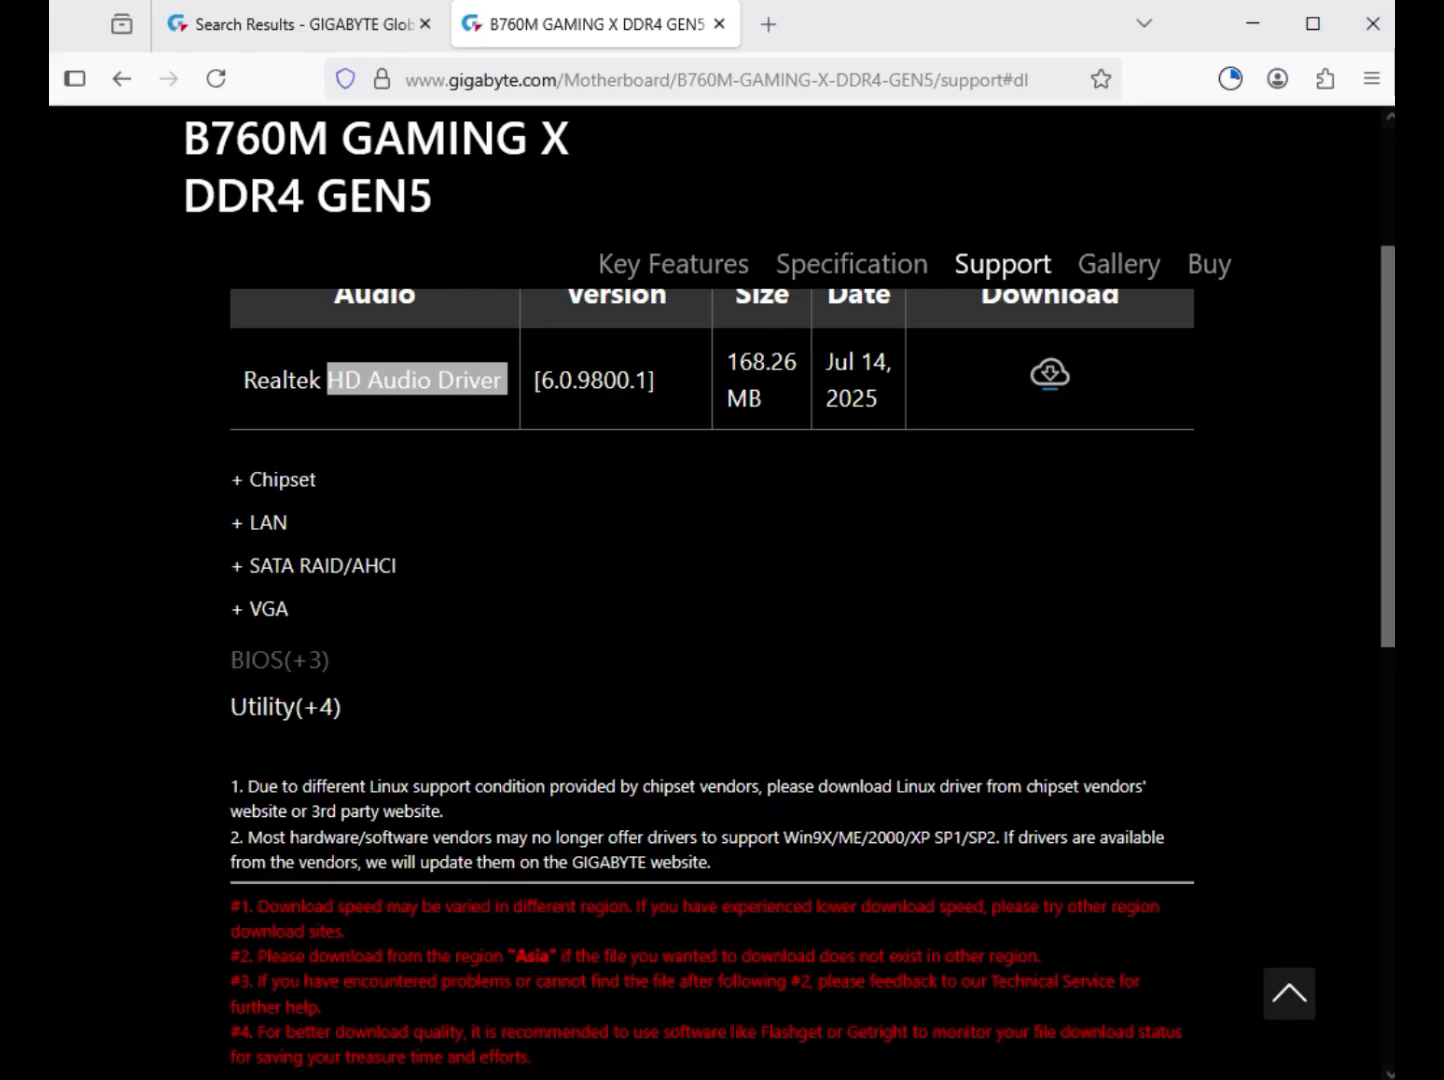
pyautogui.click(282, 479)
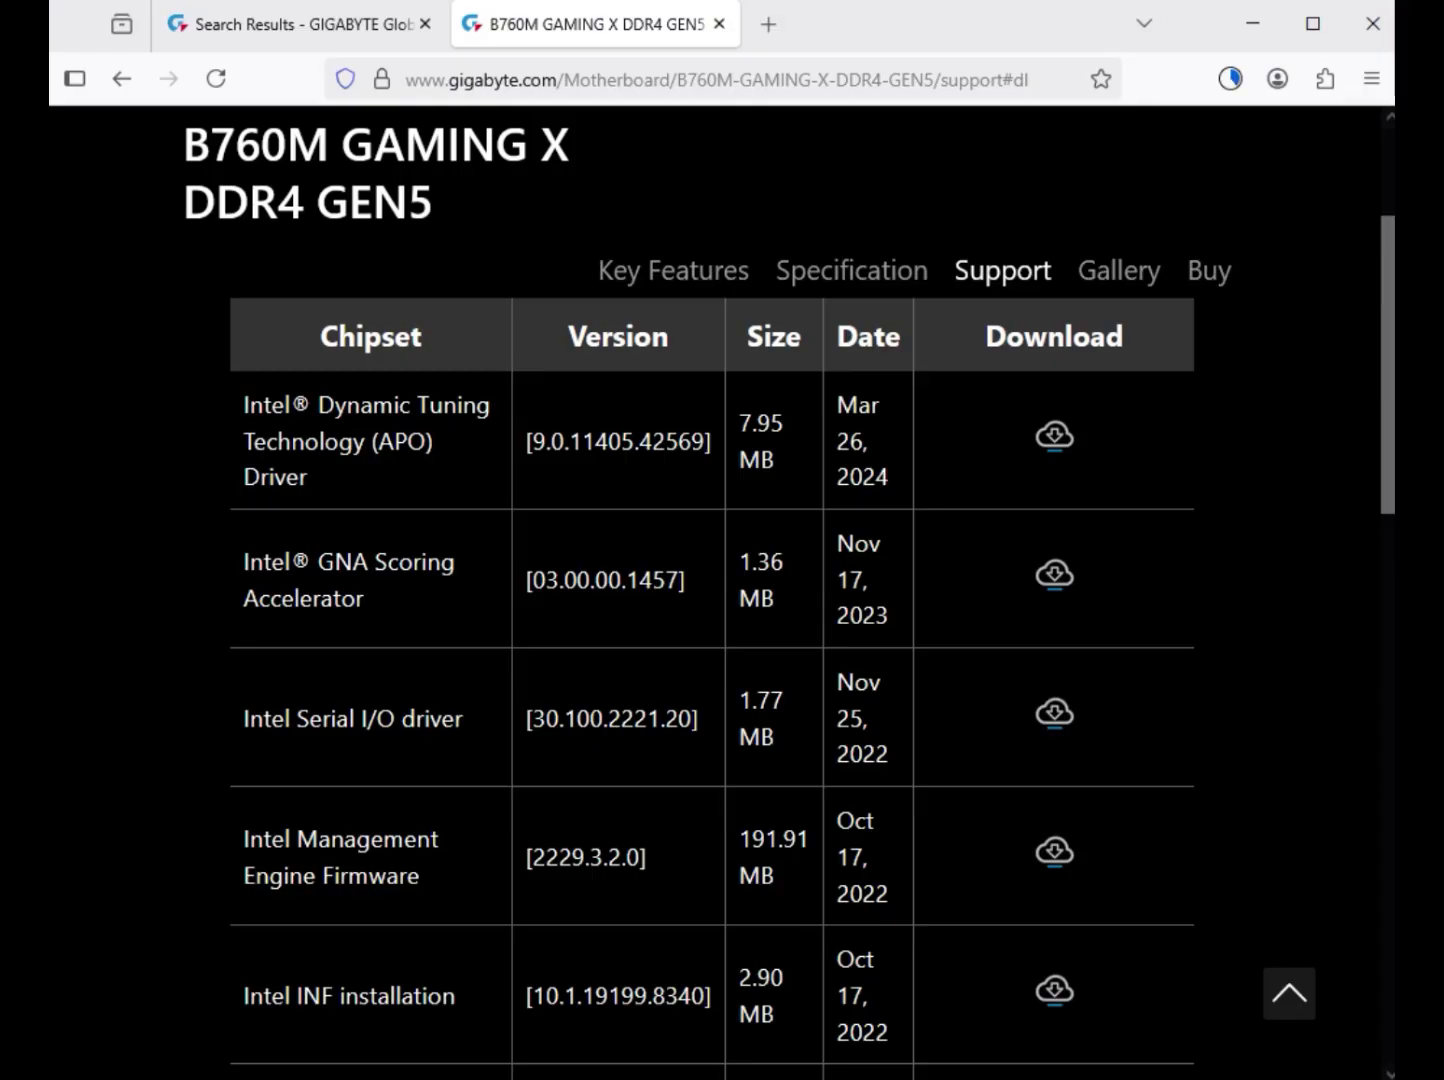
pyautogui.scroll(1, 712, 601)
pyautogui.scroll(-1, 712, 600)
pyautogui.moveTo(297, 718); pyautogui.dragTo(470, 719)
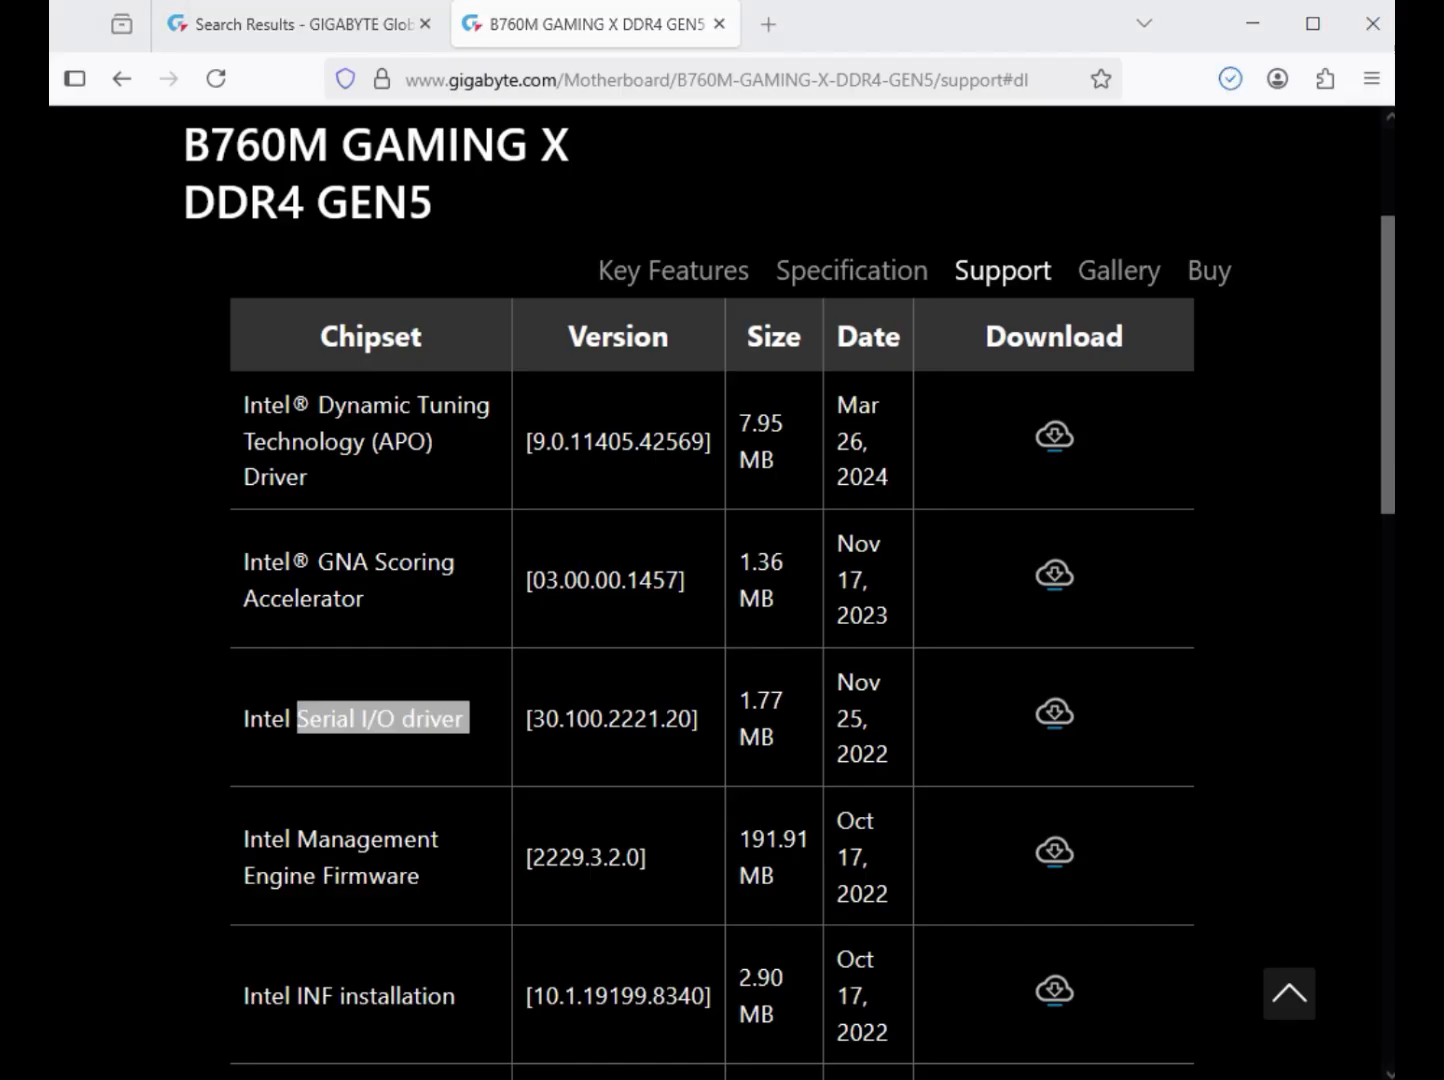
pyautogui.moveTo(297, 838); pyautogui.dragTo(428, 877)
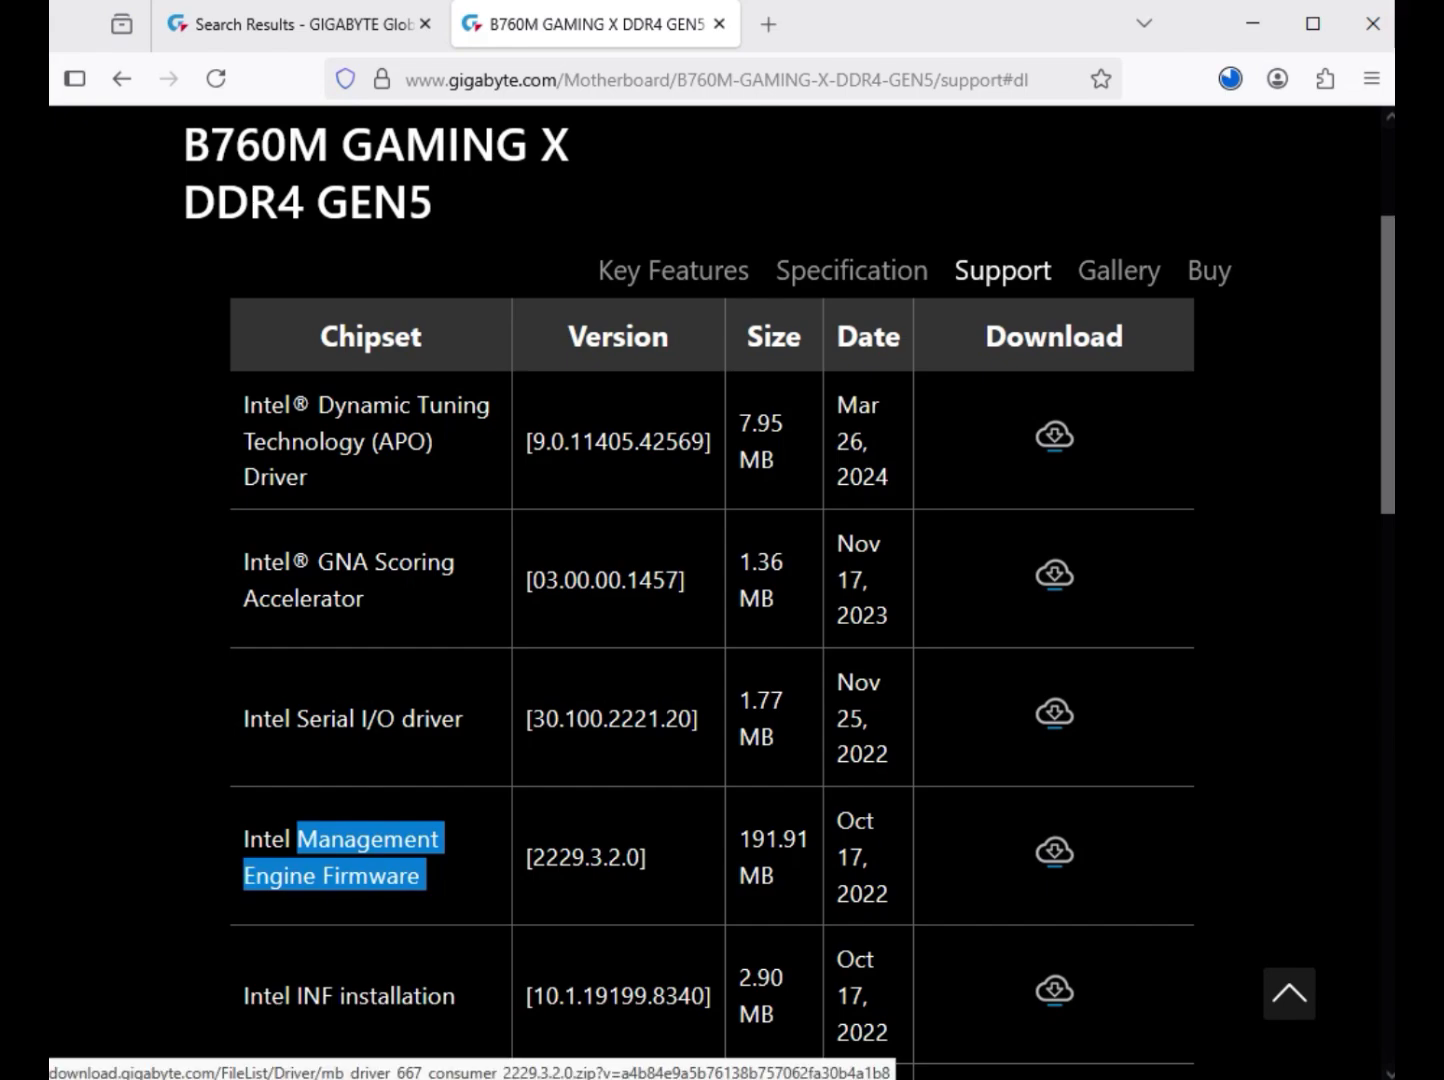
# Download the Realtek LAN Driver version 11.24.0318.2025 from the LAN drivers.
pyautogui.scroll(-3, 711, 690)
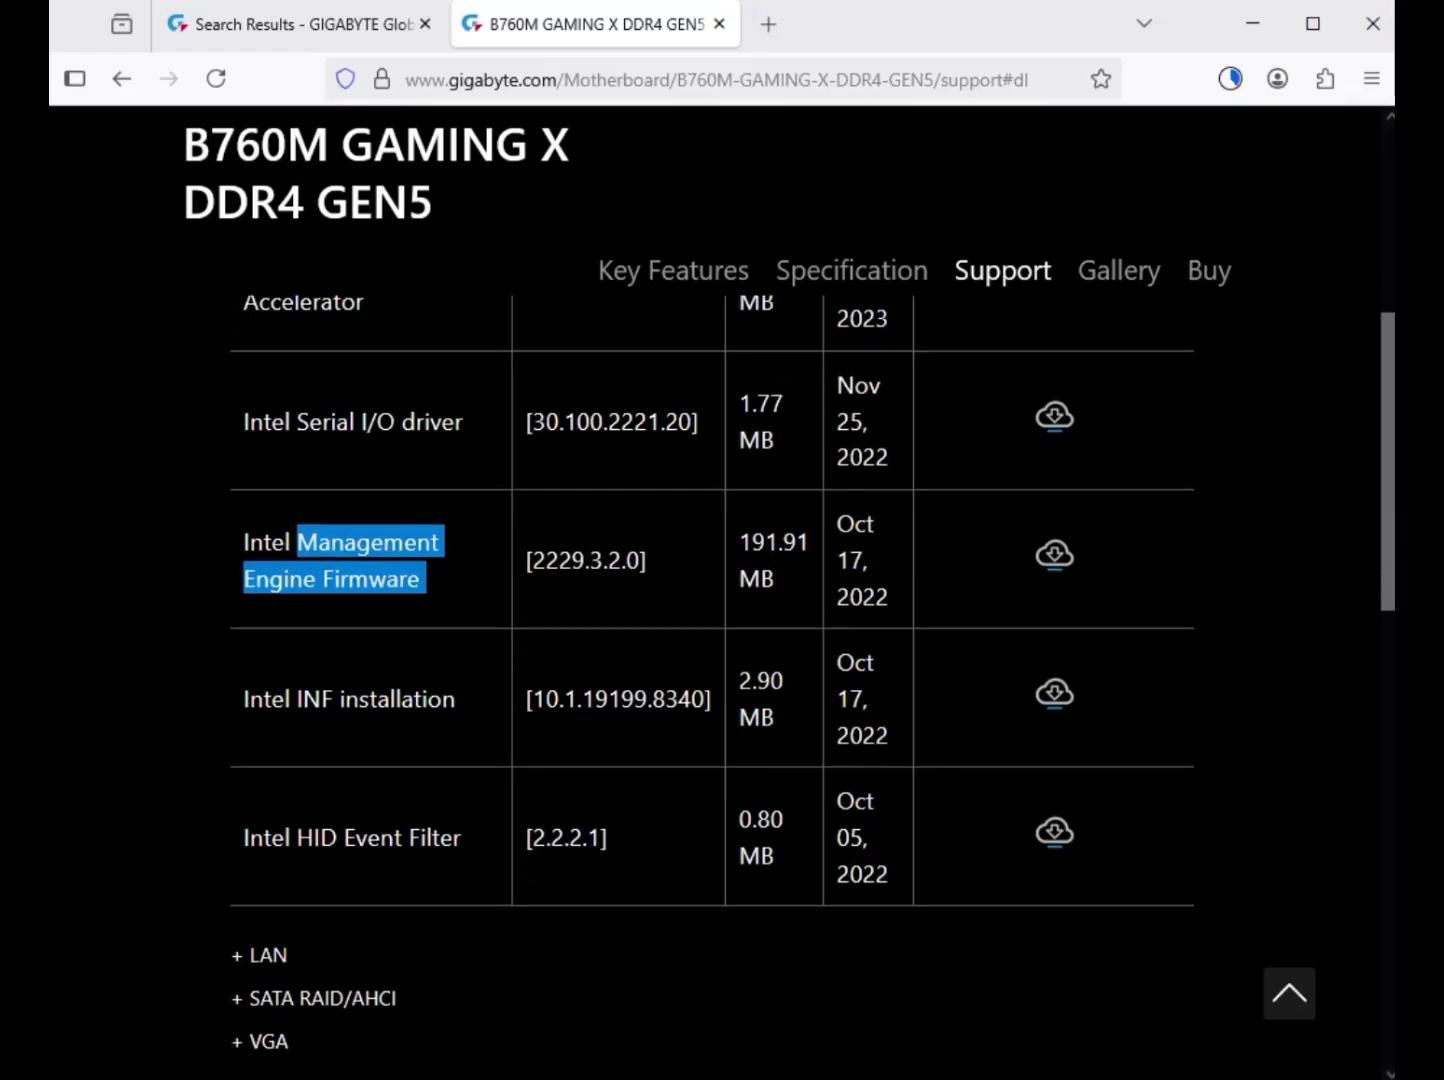
pyautogui.scroll(-2, 320, 760)
pyautogui.click(262, 717)
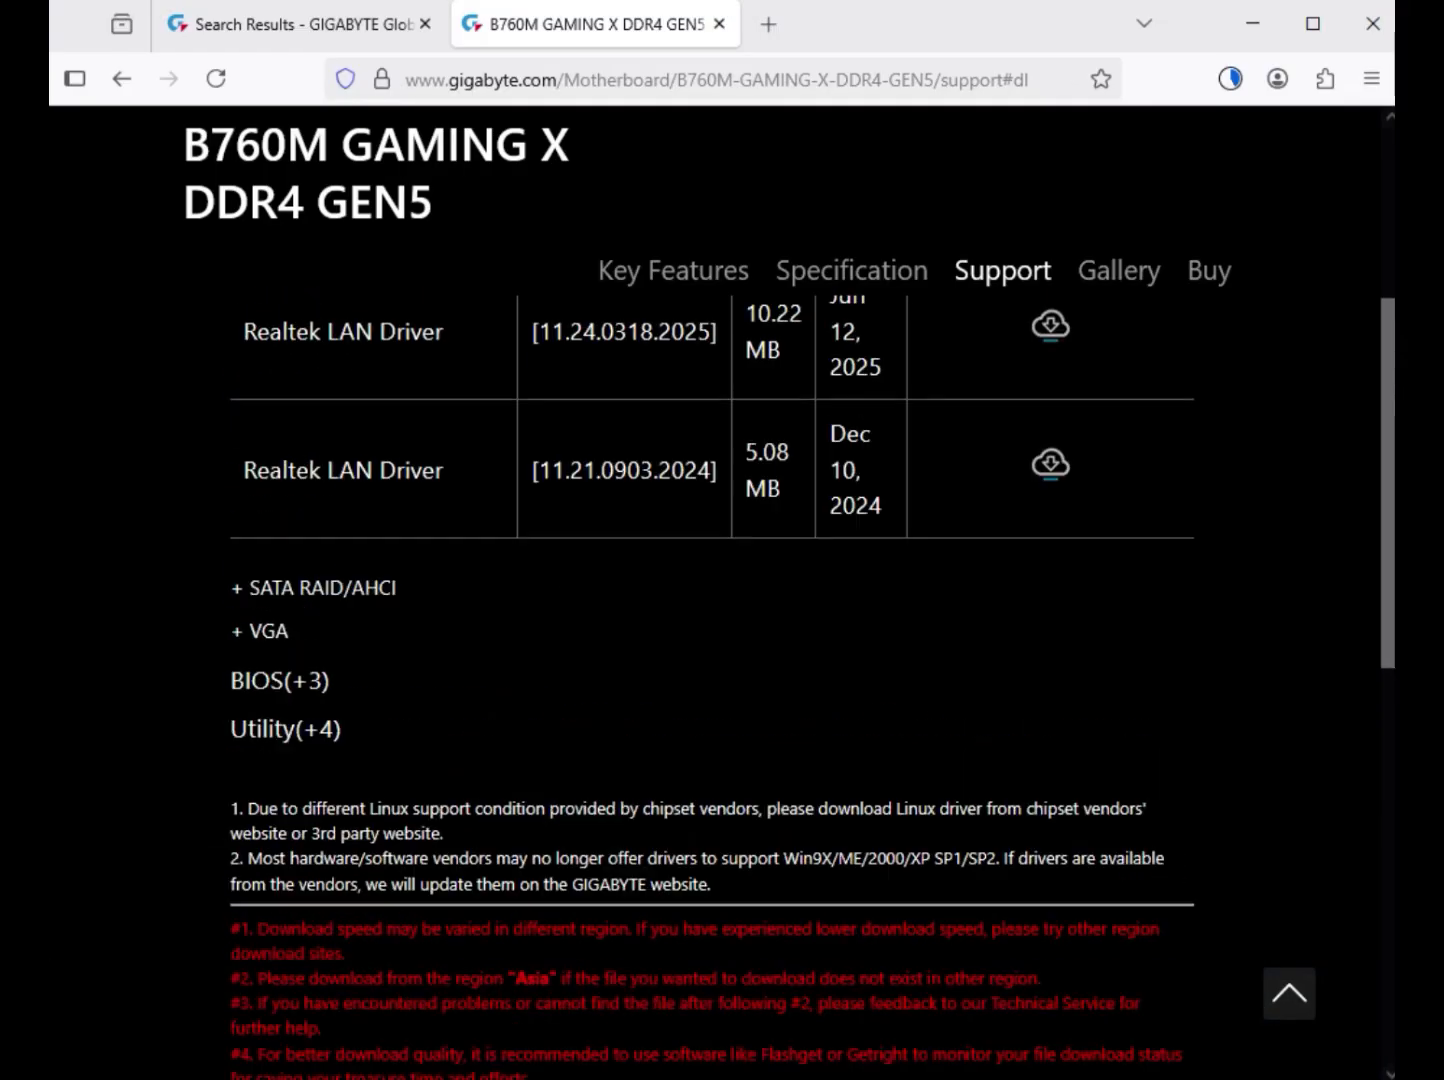
pyautogui.scroll(5, 712, 649)
pyautogui.scroll(-1, 712, 650)
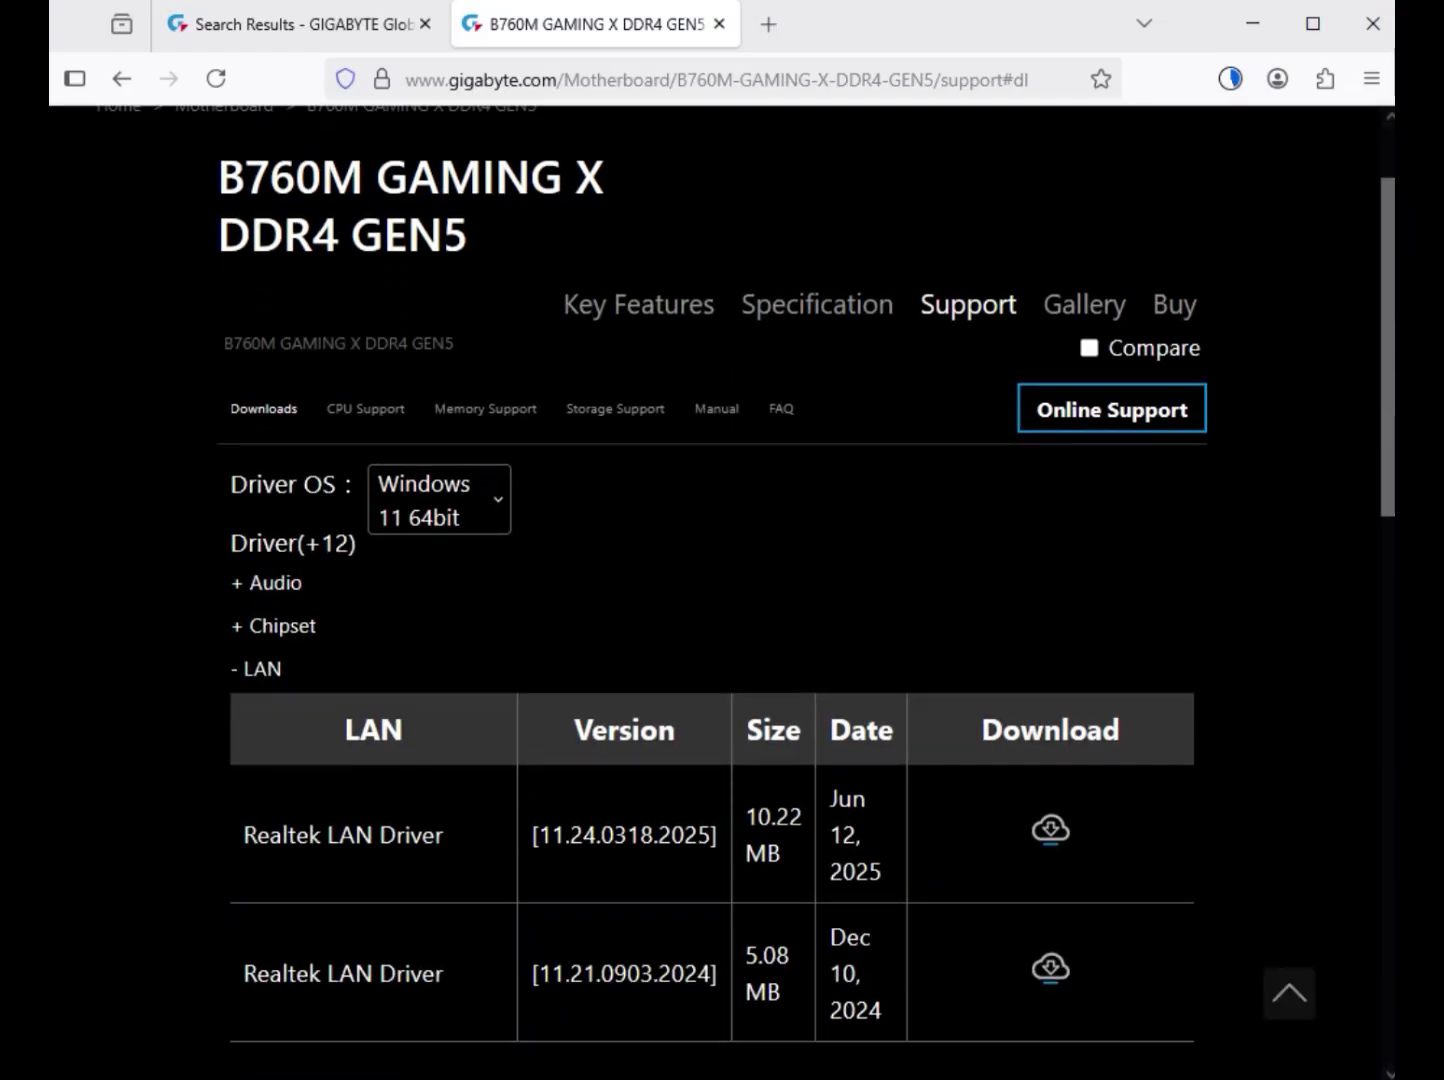
pyautogui.moveTo(281, 835); pyautogui.dragTo(788, 853)
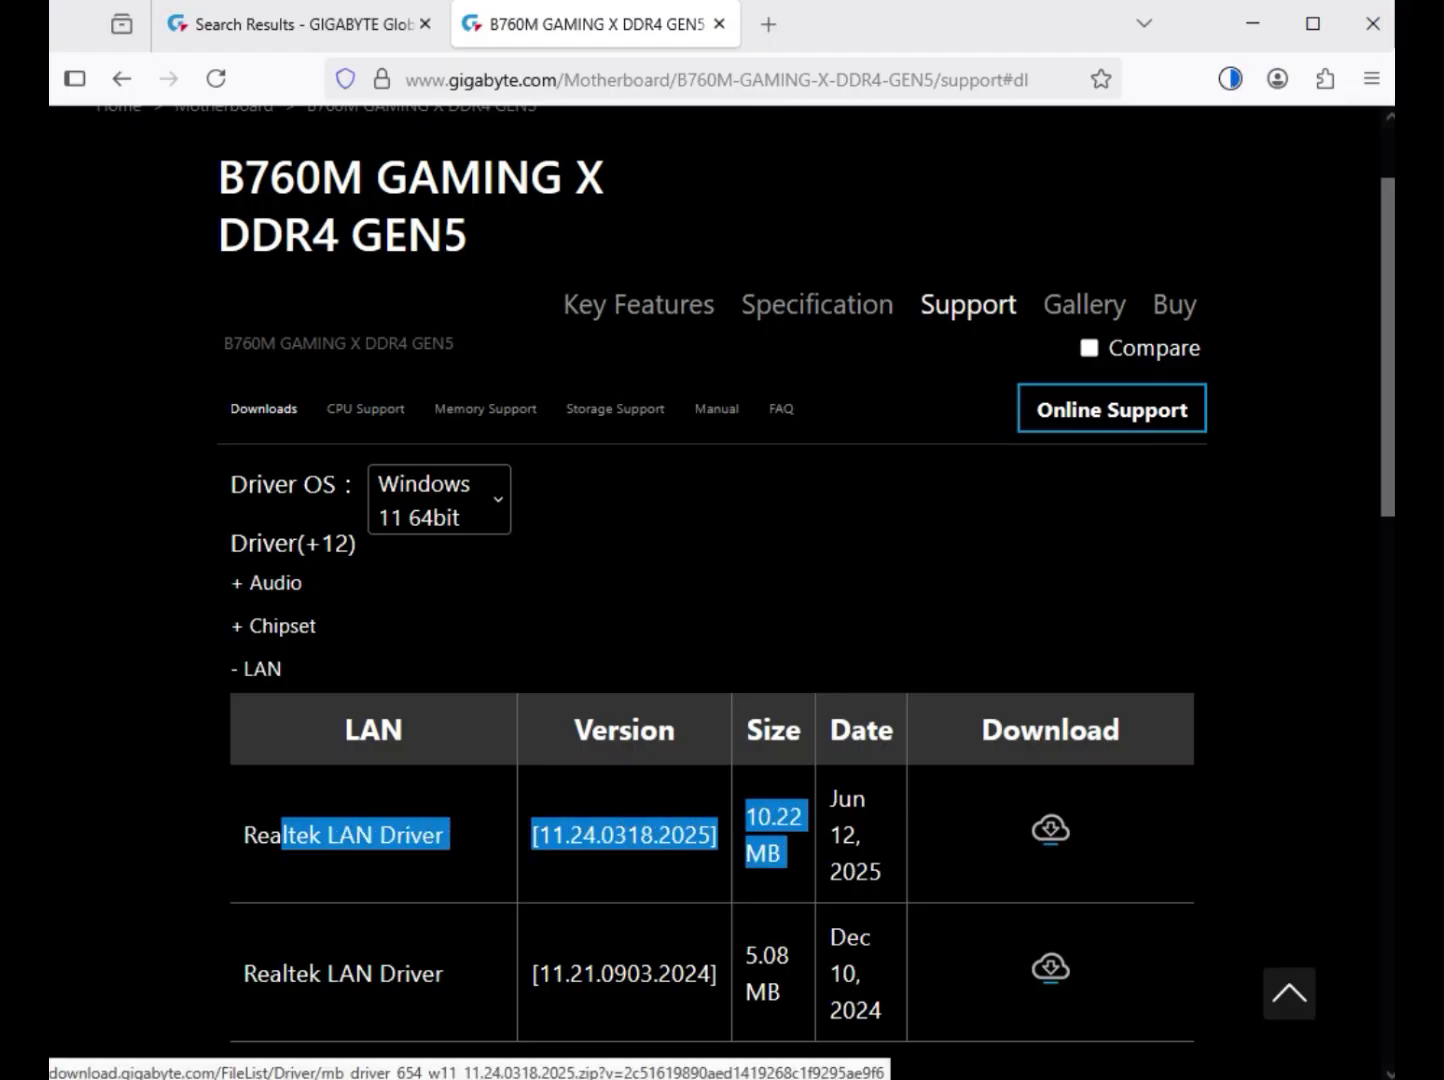
pyautogui.click(1052, 831)
# Download the Intel Graphic Driver version 31.0.101.3302 from the VGA drivers.
pyautogui.scroll(-4, 1051, 831)
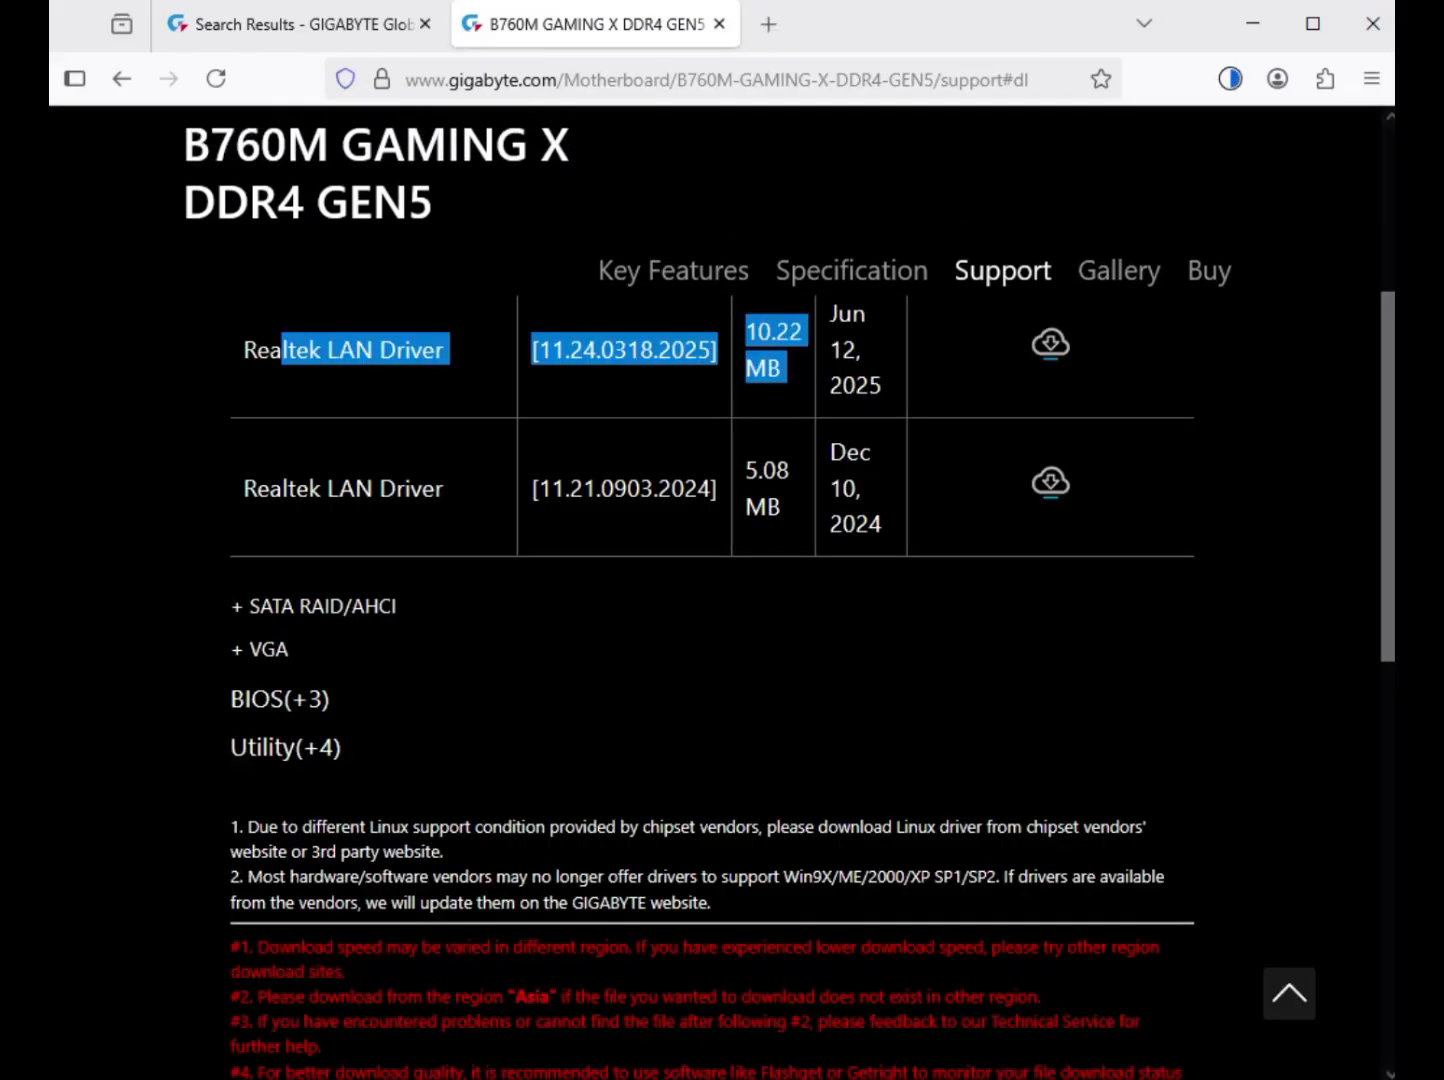
pyautogui.click(269, 650)
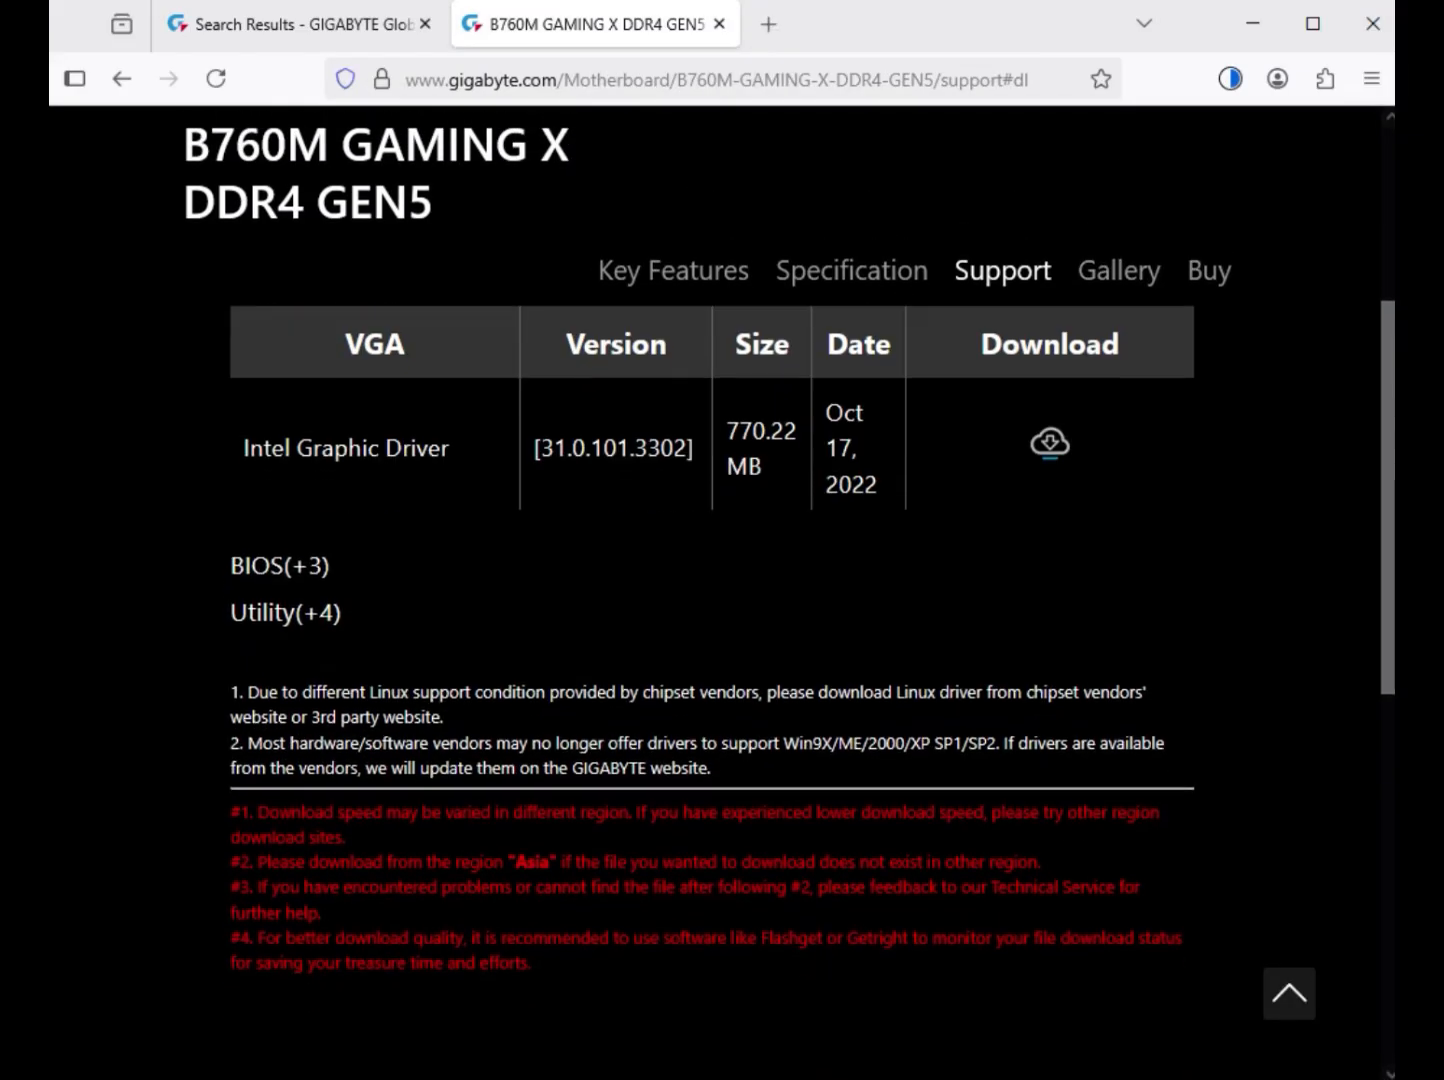
pyautogui.scroll(3, 269, 650)
pyautogui.moveTo(291, 837); pyautogui.dragTo(784, 831)
pyautogui.click(1050, 830)
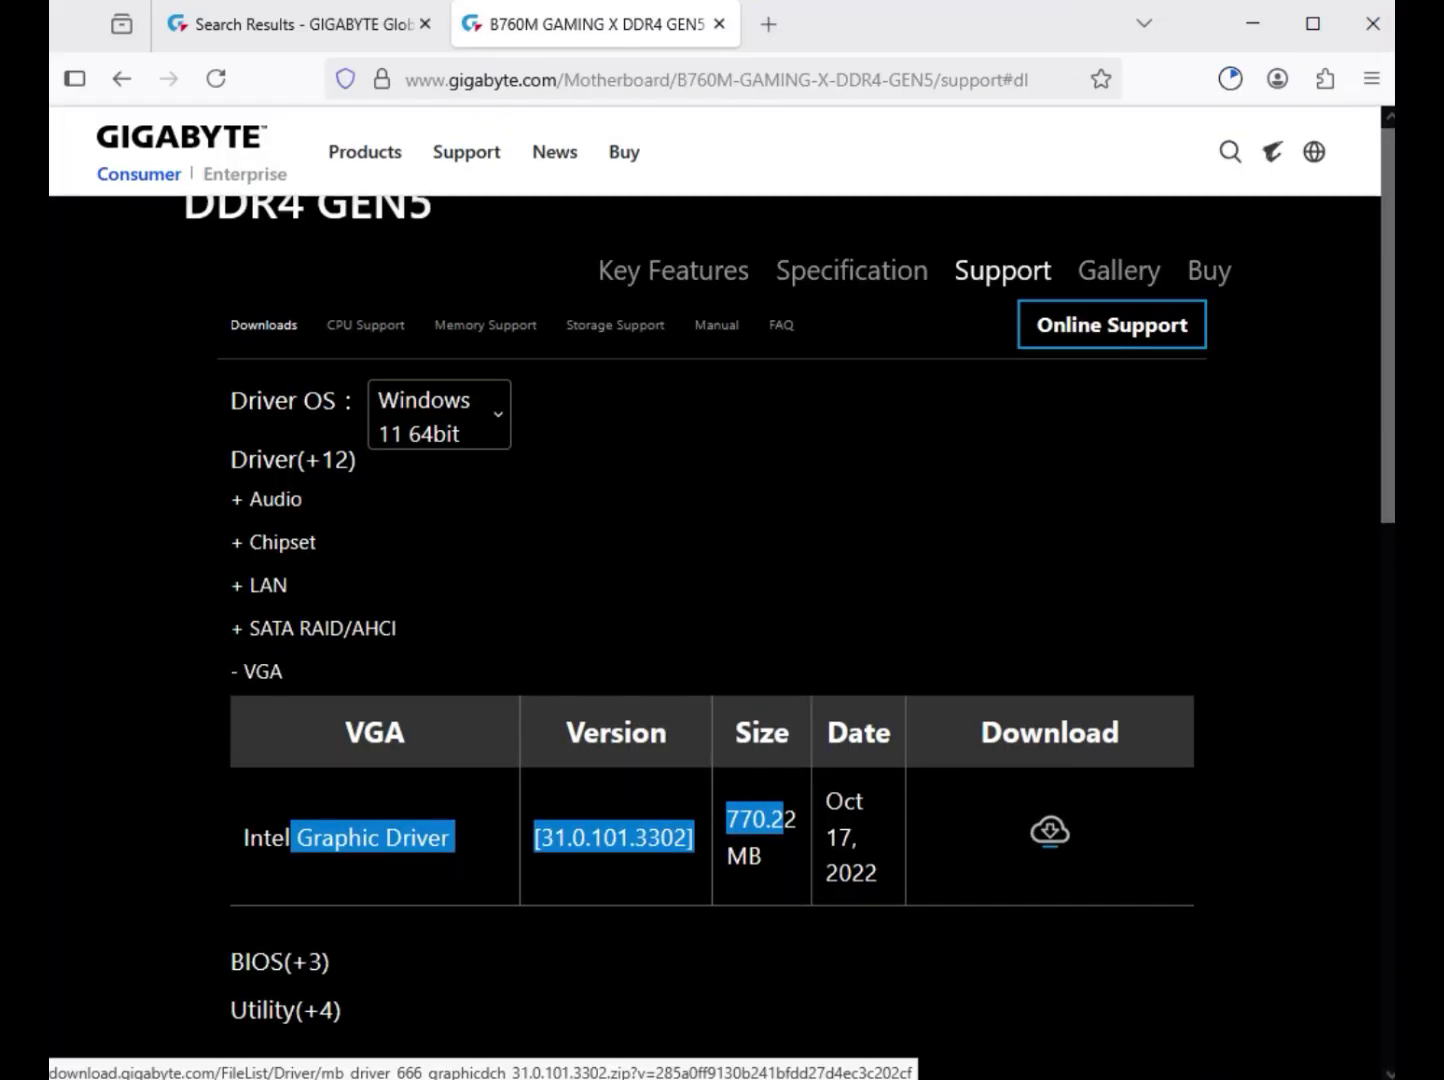
# Show the downloaded LAN driver archive in its Downloads folder in File Explorer.
pyautogui.scroll(3, 1051, 830)
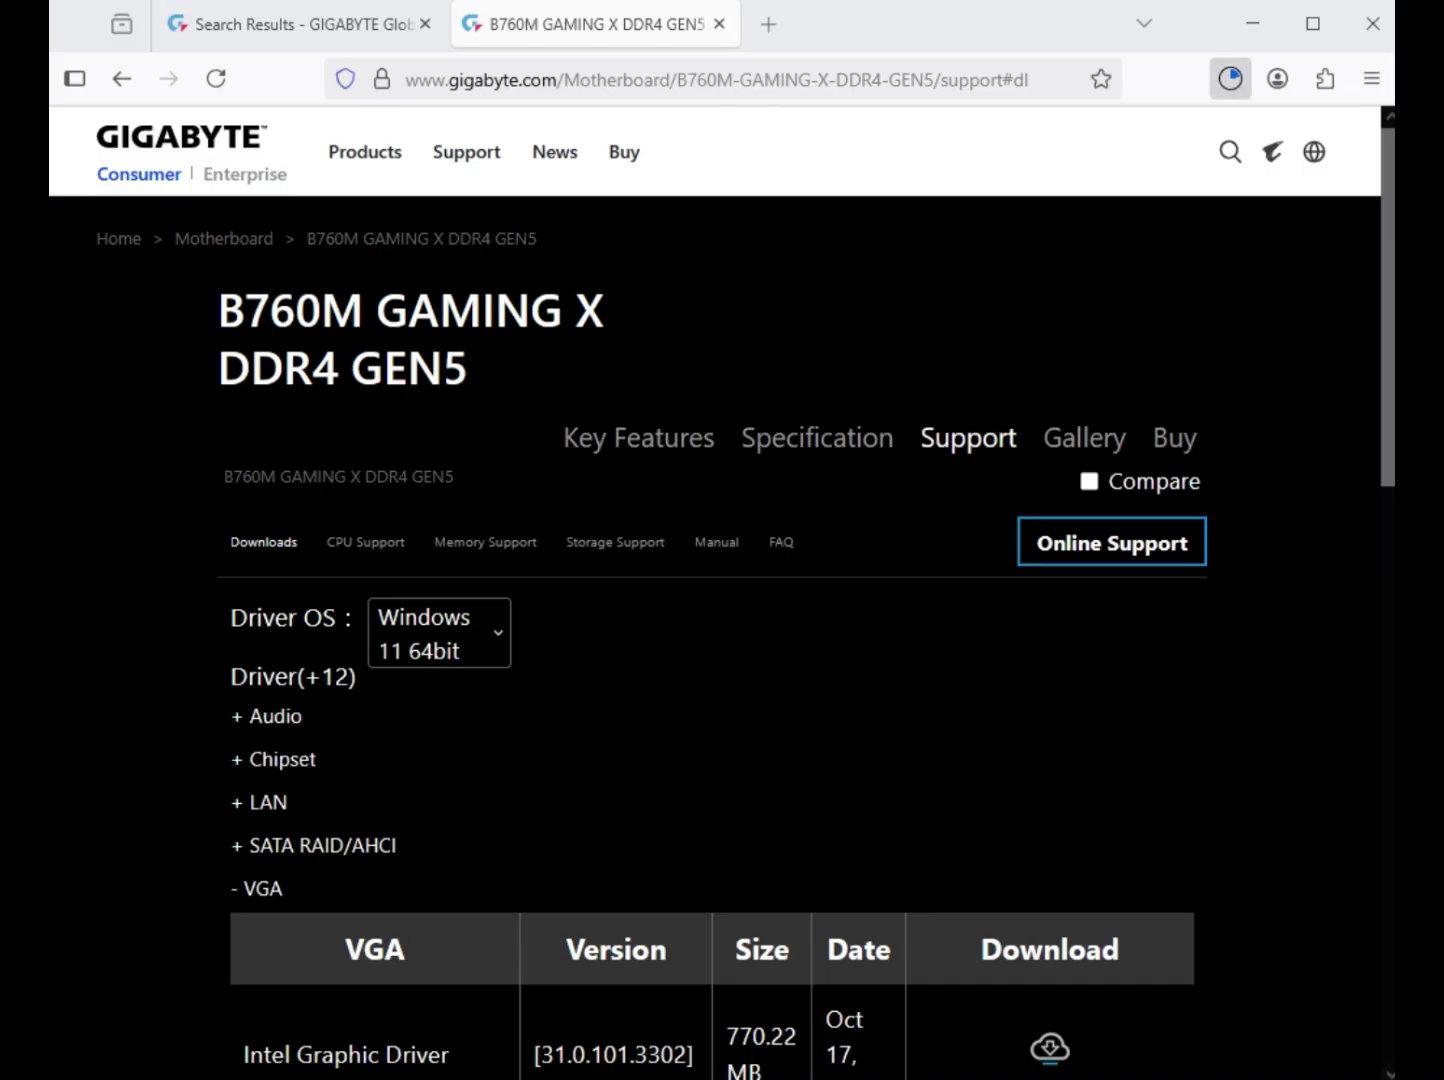
pyautogui.click(1230, 78)
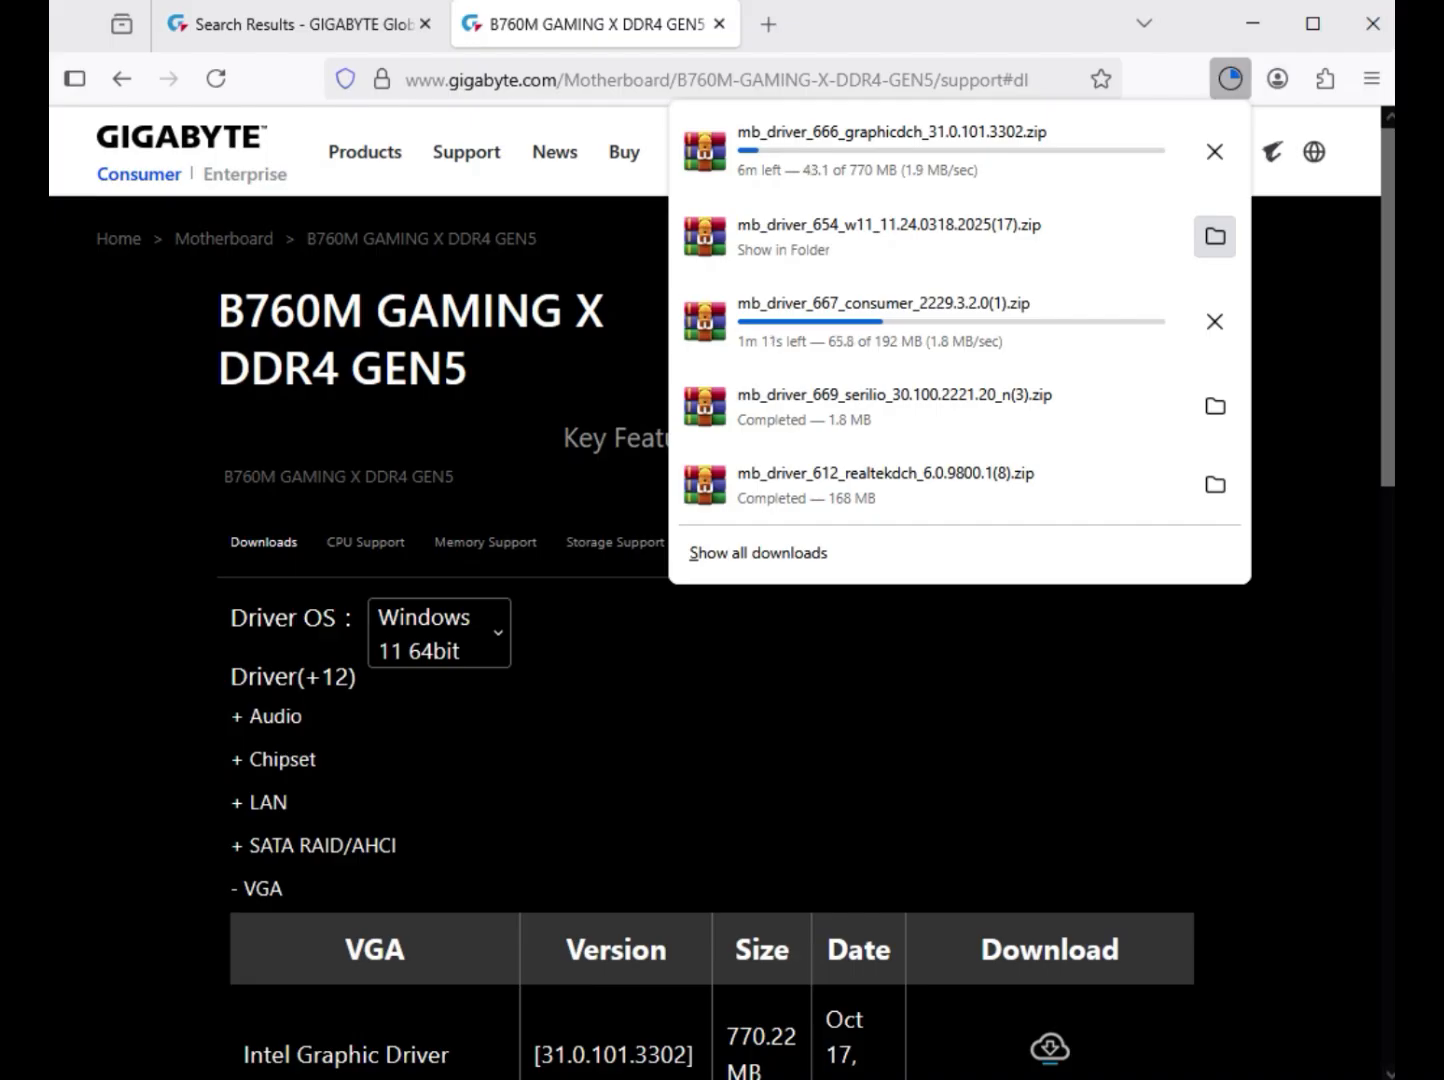
pyautogui.click(1215, 236)
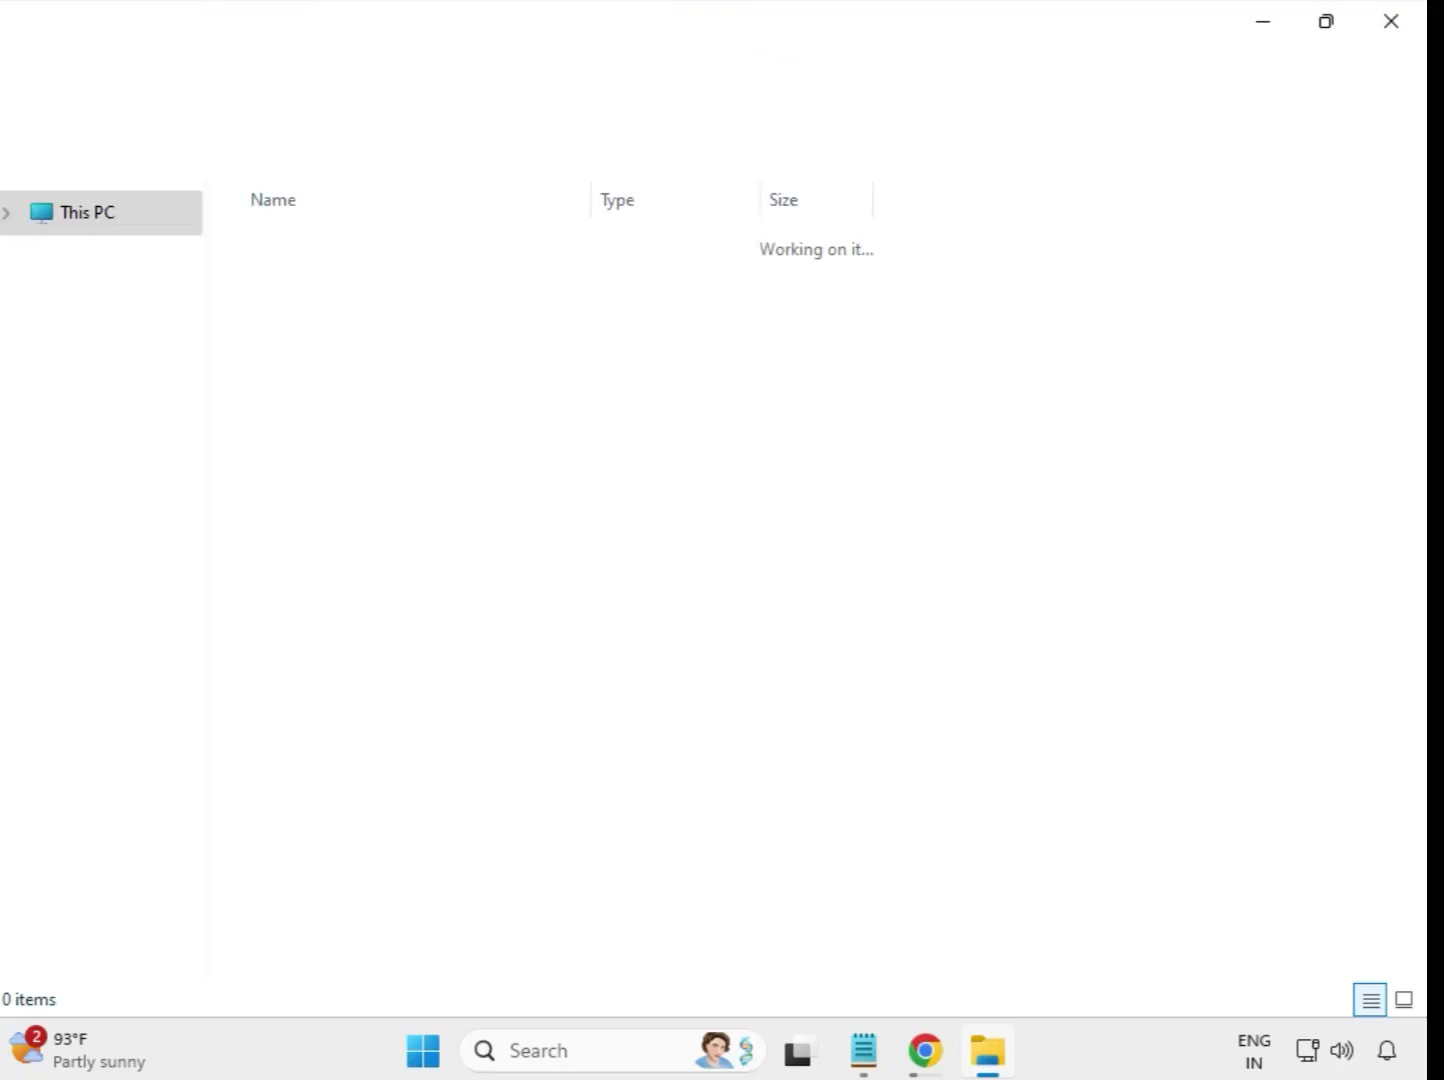
pyautogui.moveTo(530, 640); pyautogui.dragTo(492, 285)
pyautogui.click(804, 684)
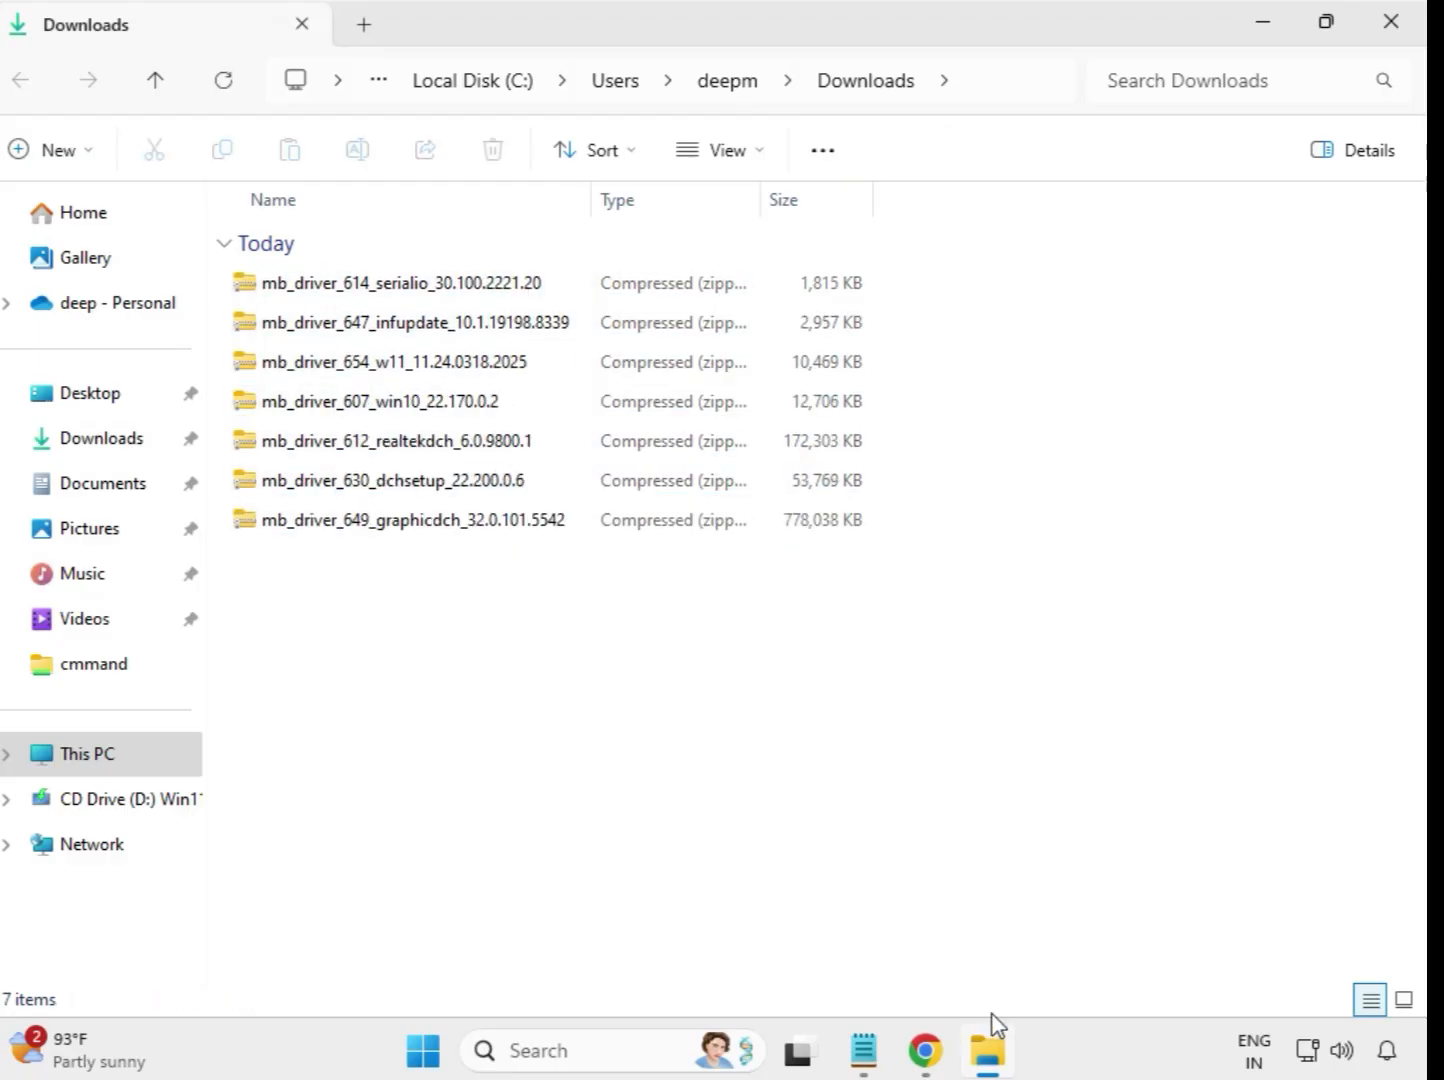
# Extract the mb_driver_614_serialio_30.100.2221.20 archive to its default folder in Downloads, close the extracted-files window and select the new folder.
pyautogui.click(372, 289)
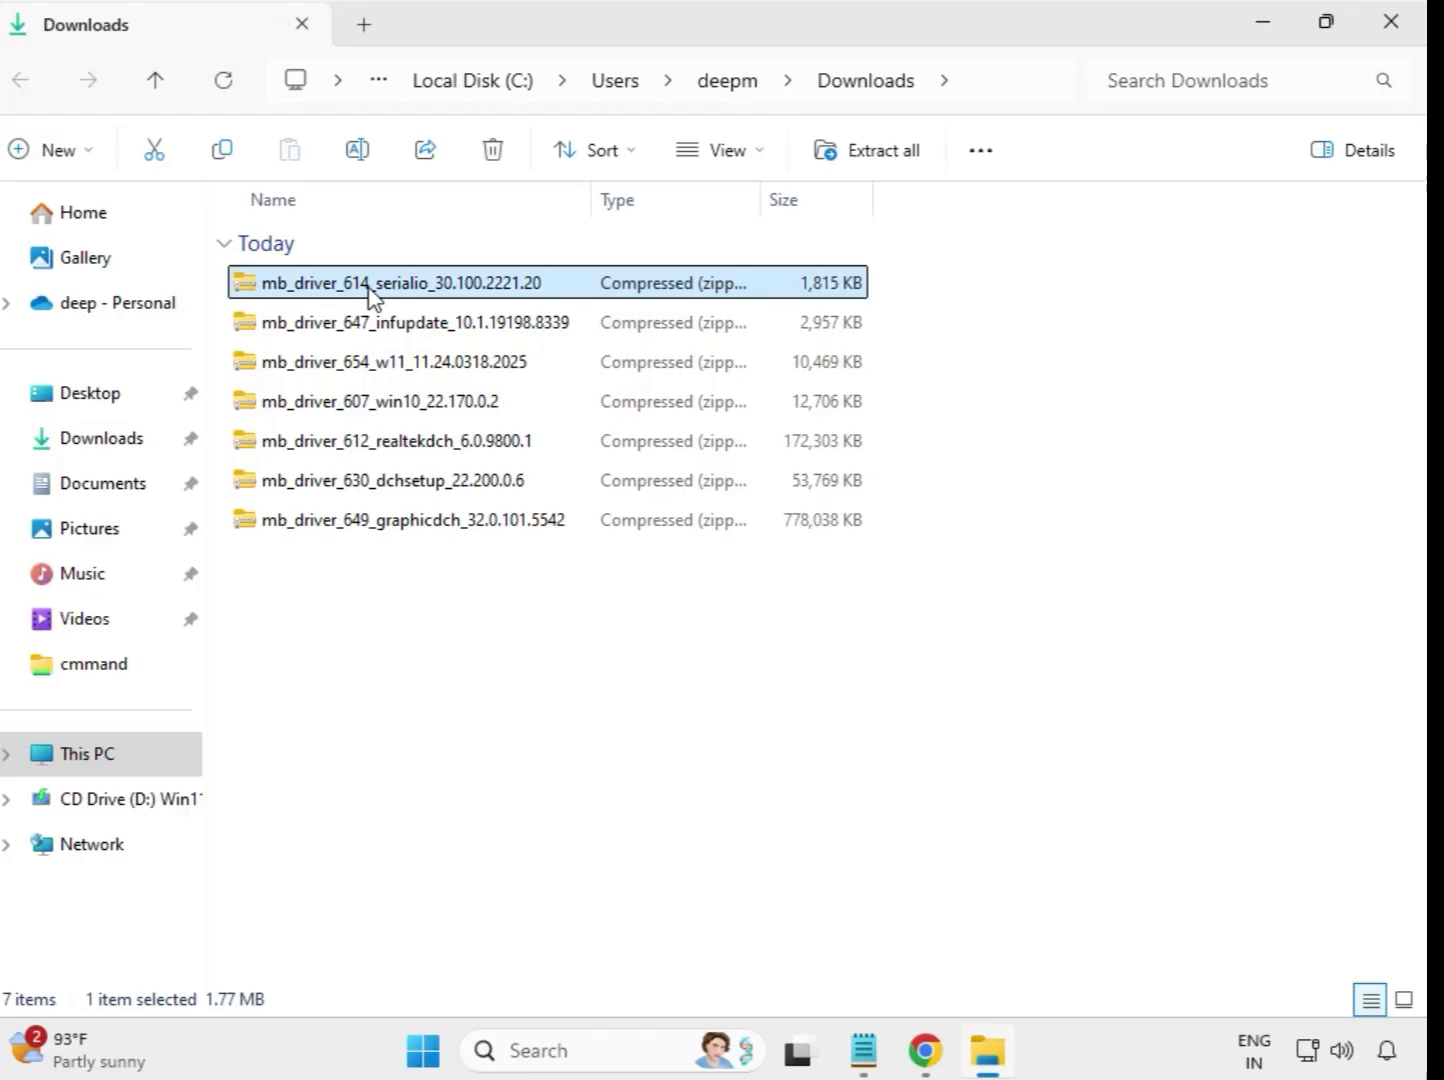
pyautogui.rightClick(370, 288)
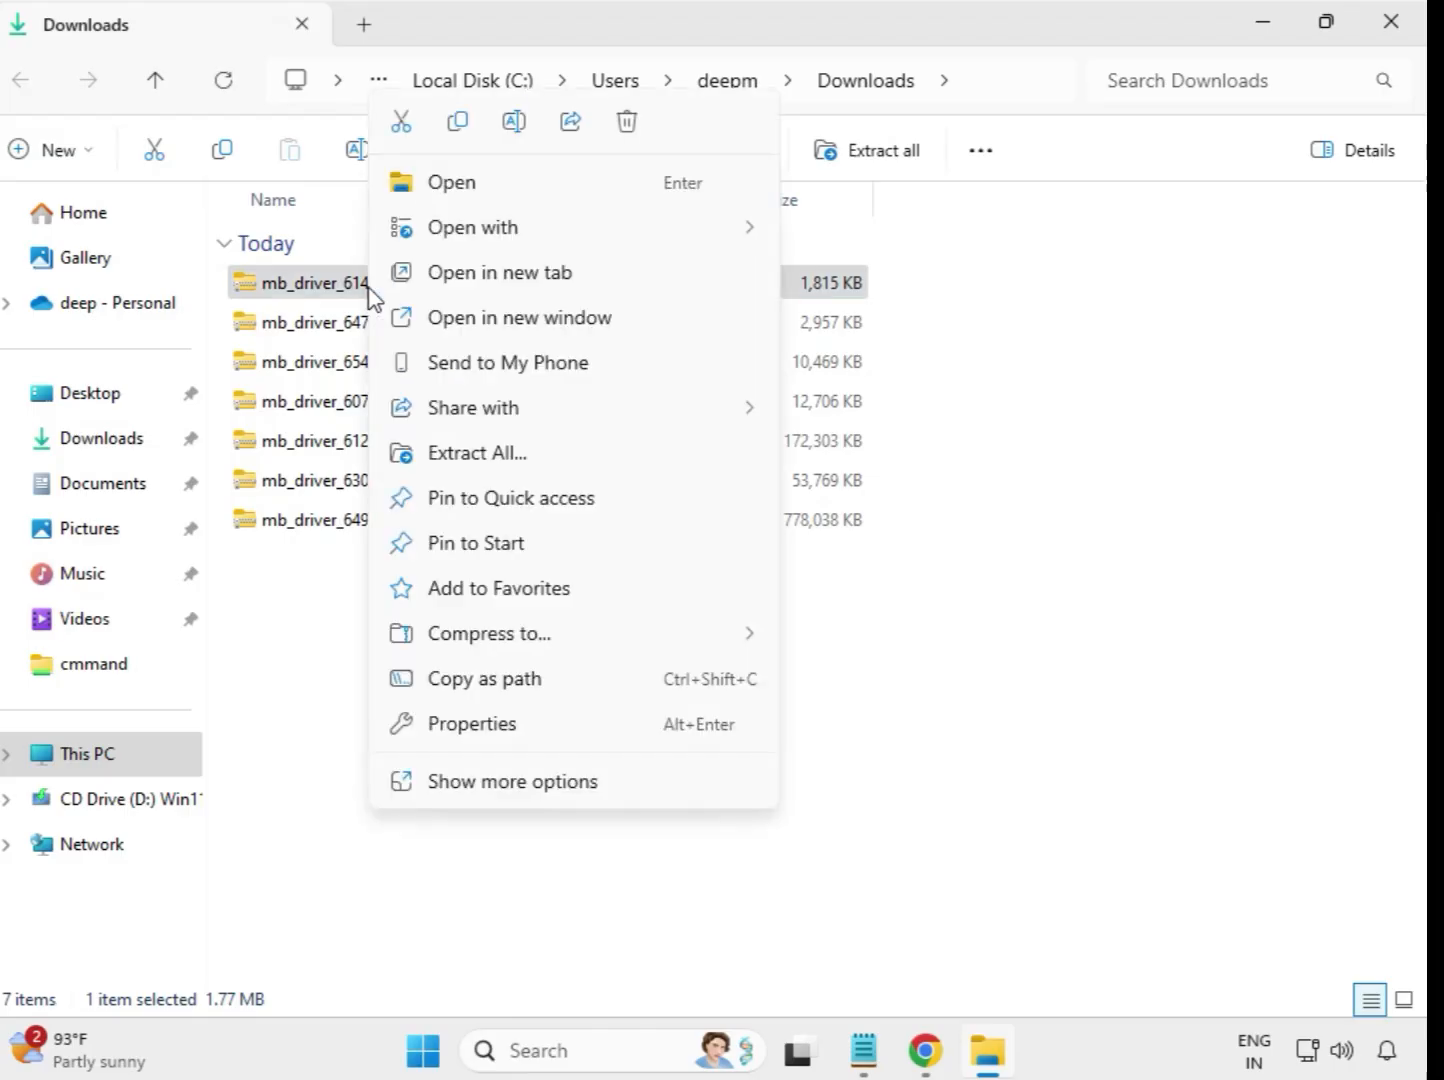
pyautogui.click(487, 455)
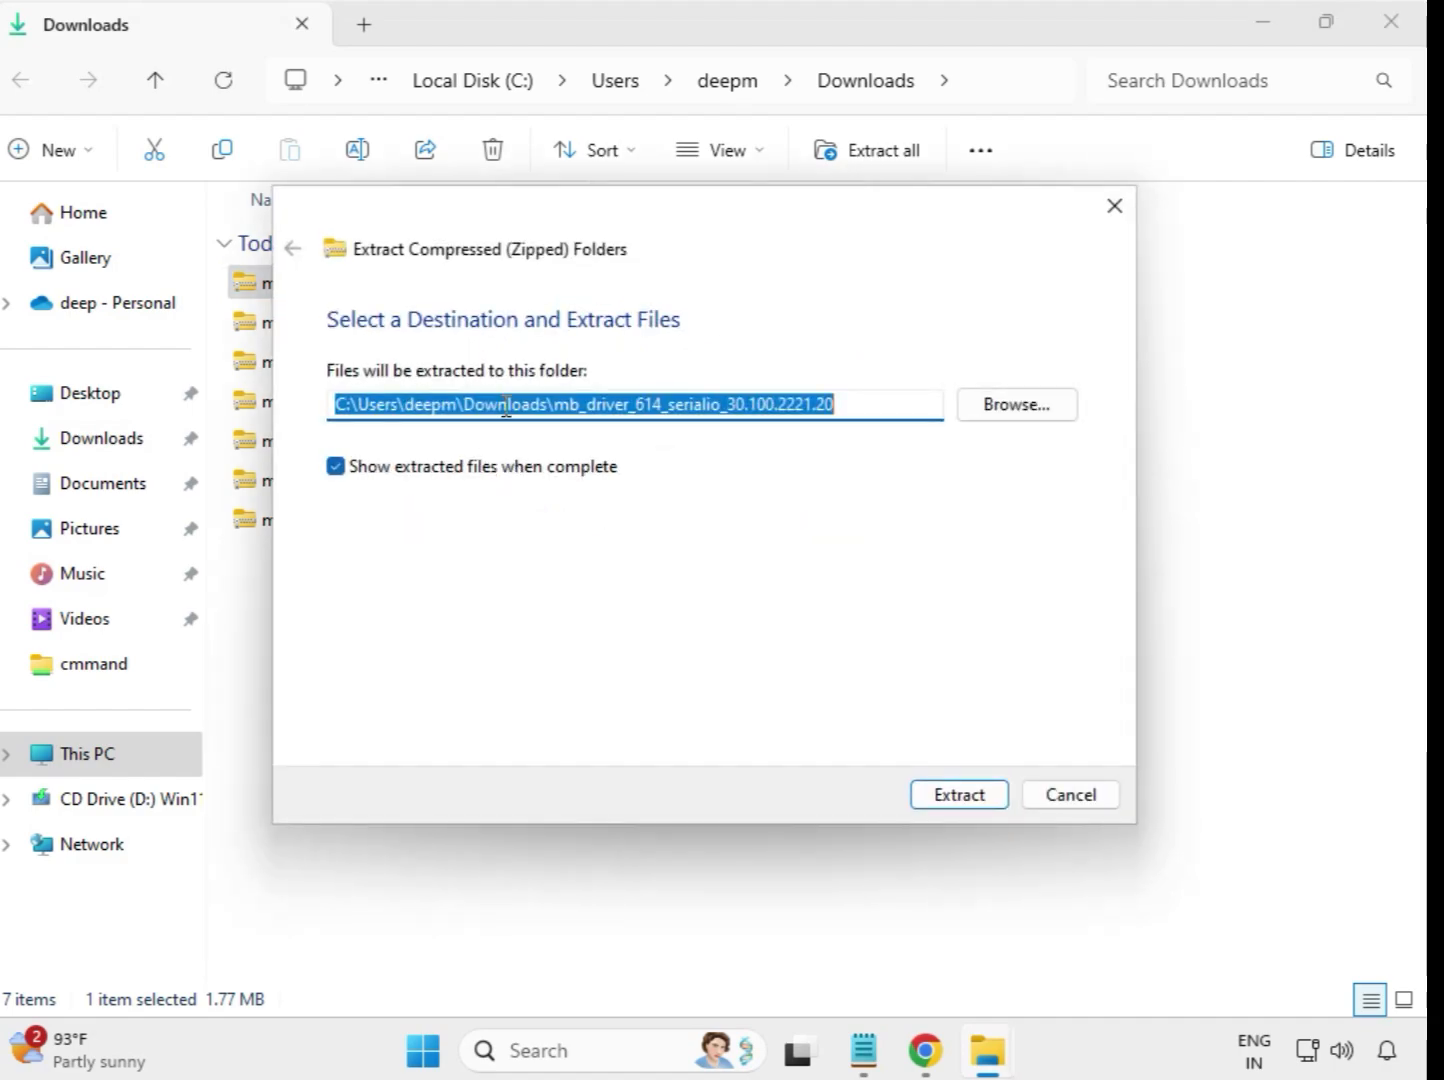
pyautogui.click(963, 795)
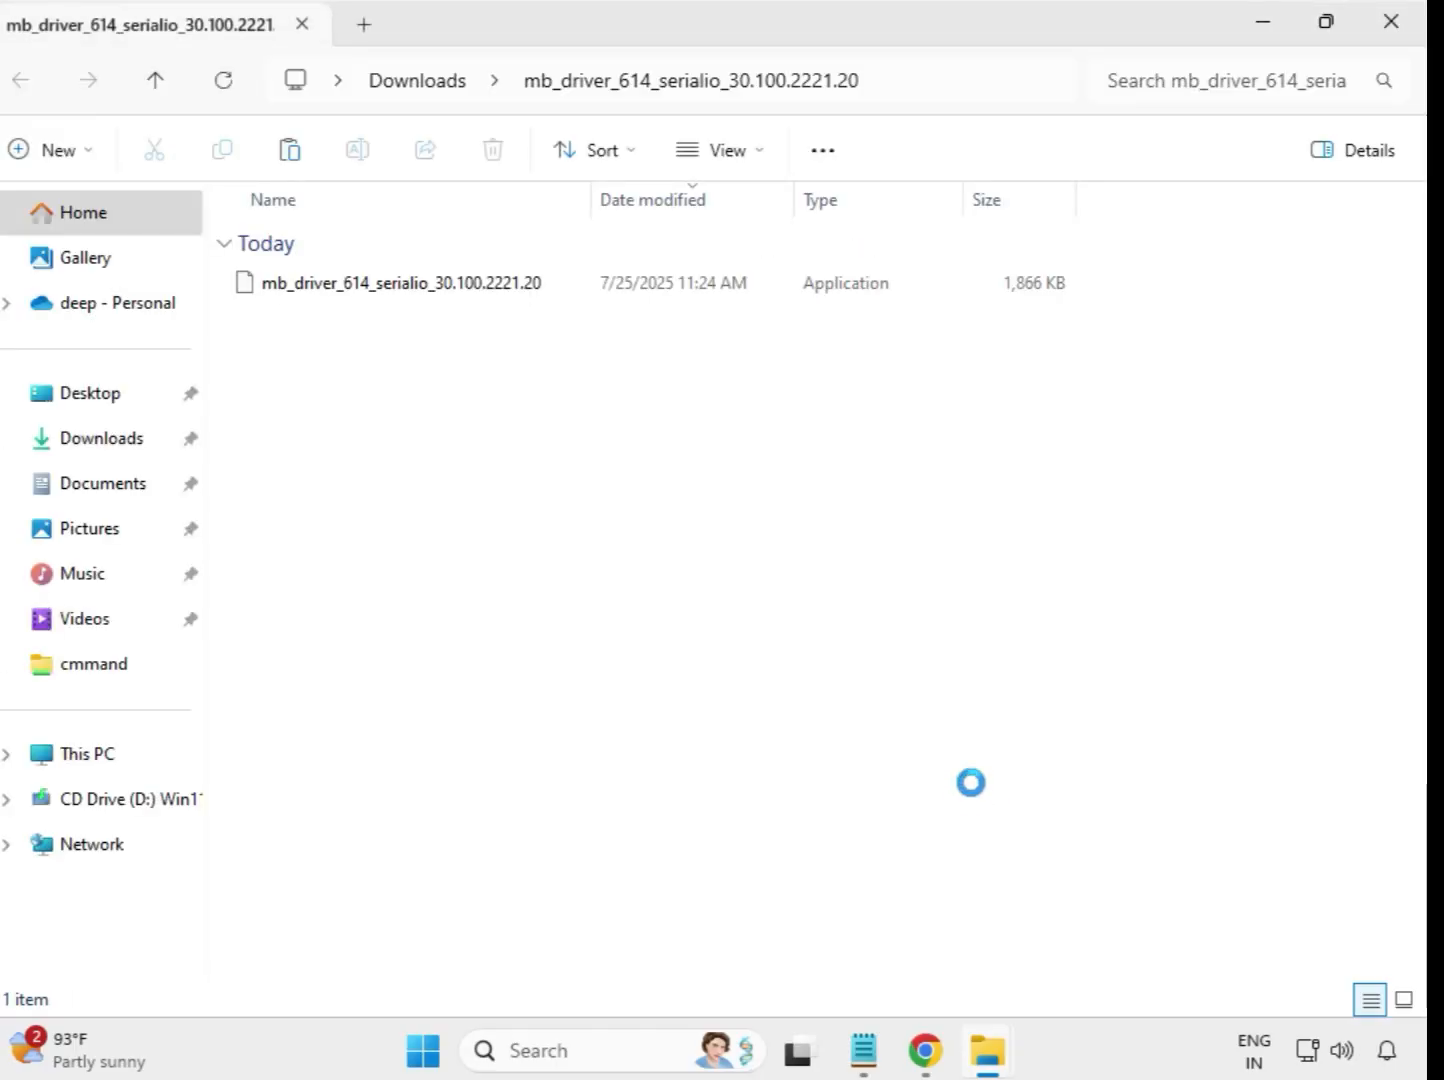
pyautogui.click(1393, 26)
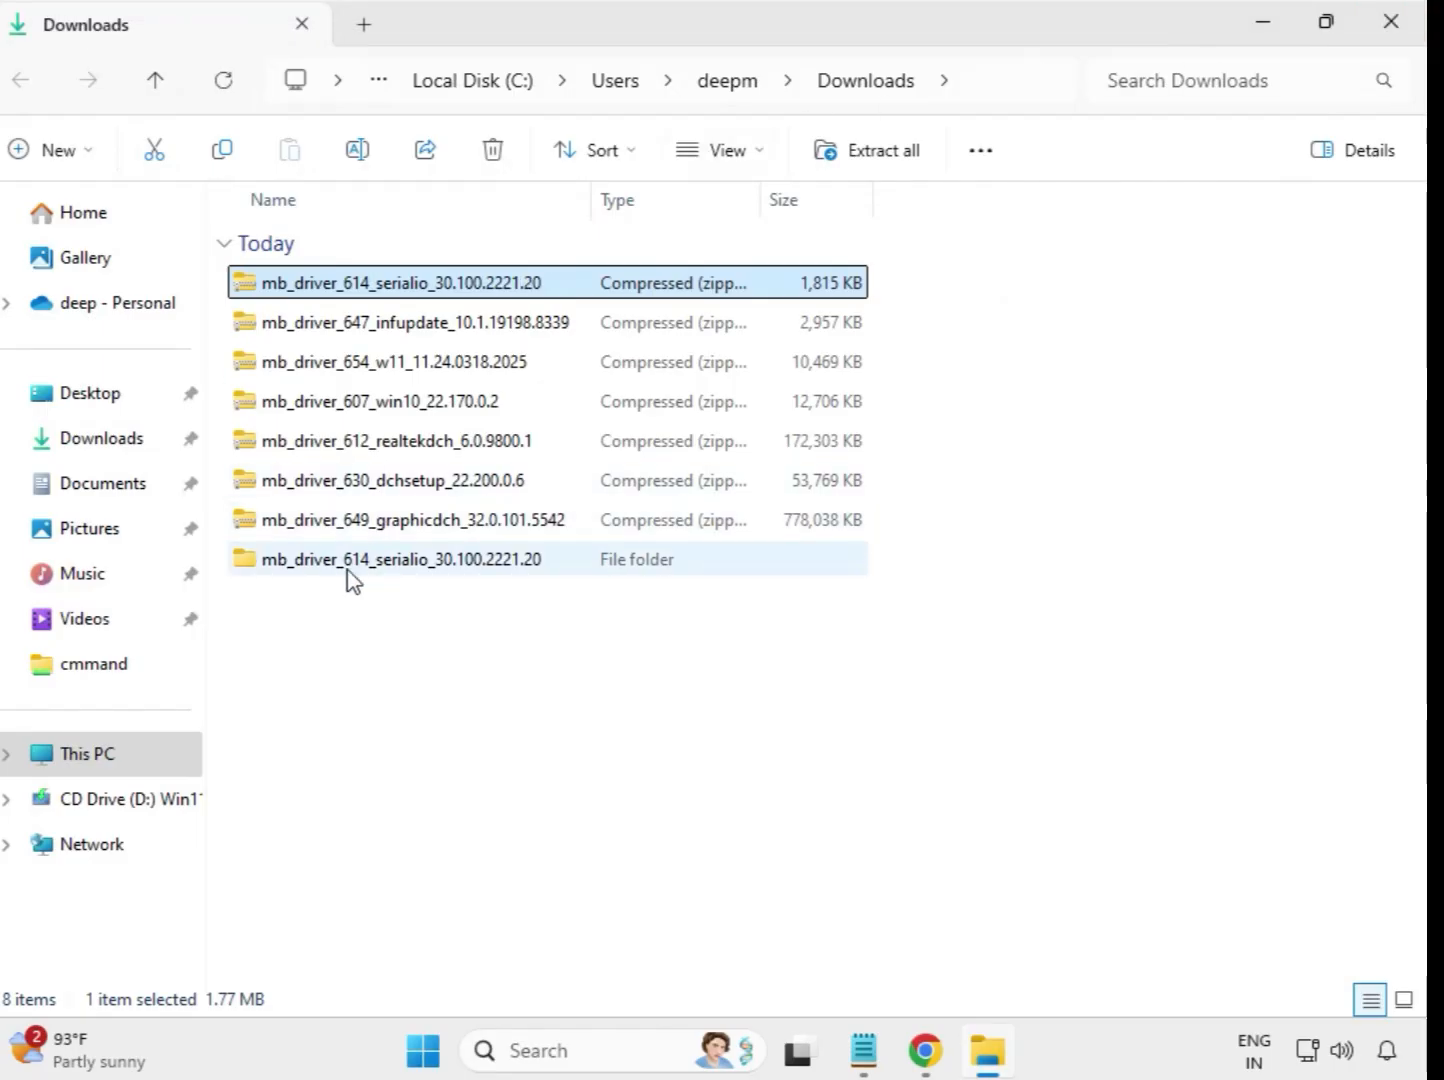
pyautogui.click(292, 572)
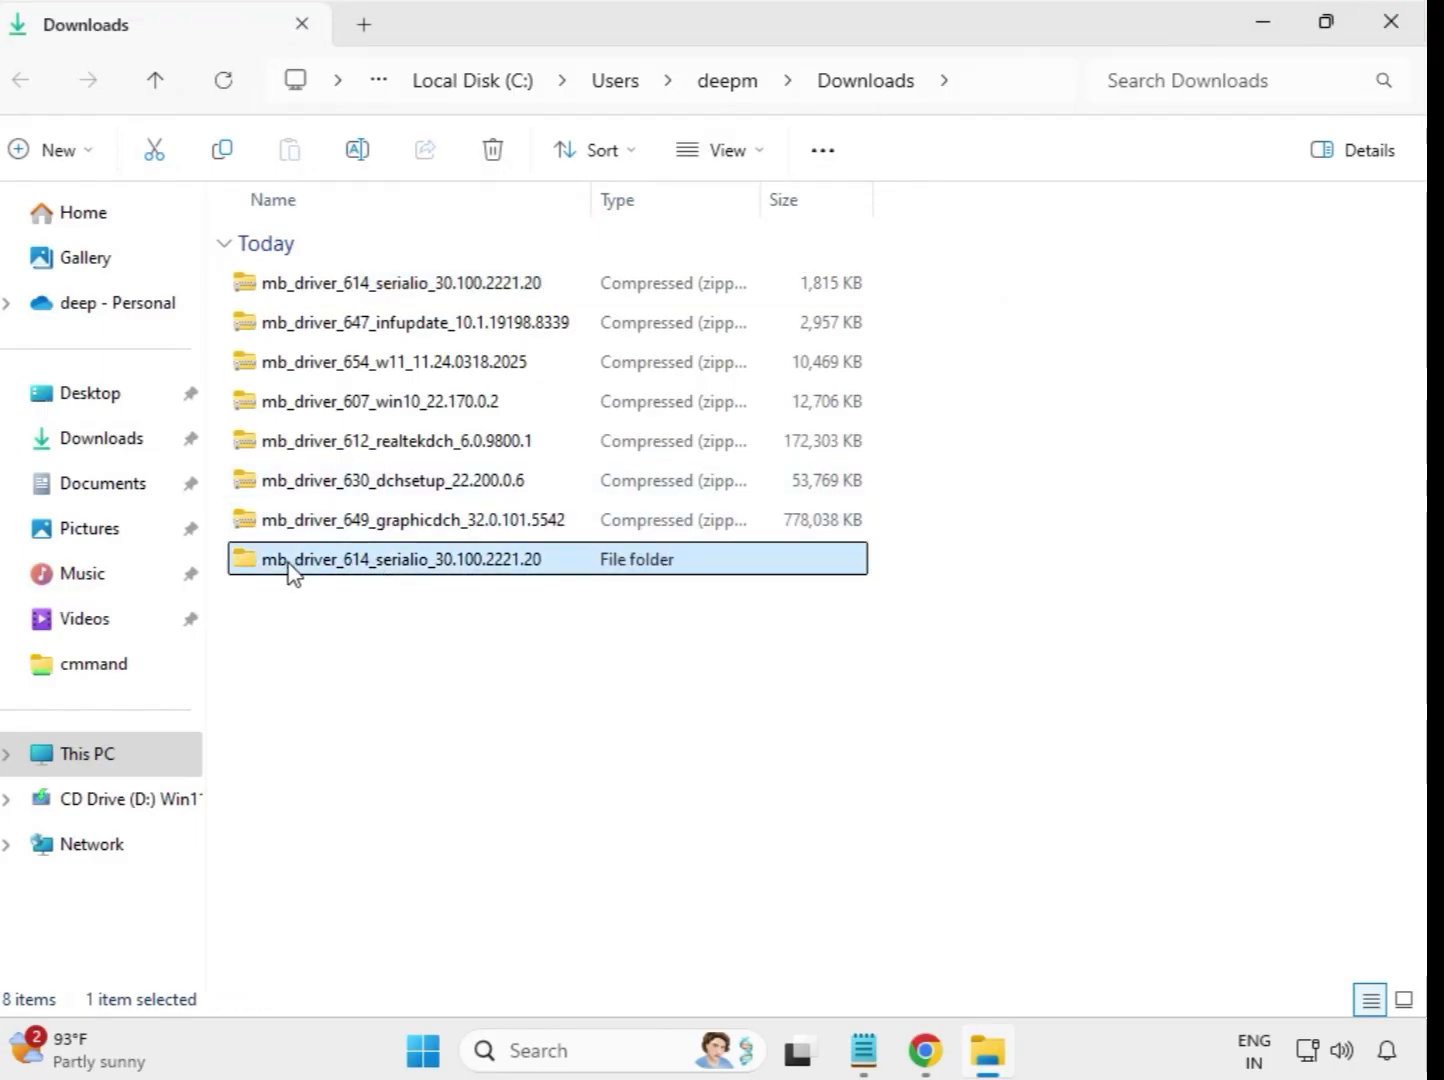
# Extract the mb_driver_647_infupdate_10.1.19198.8339 archive to its default folder in Downloads and close the extracted-files window.
pyautogui.click(378, 331)
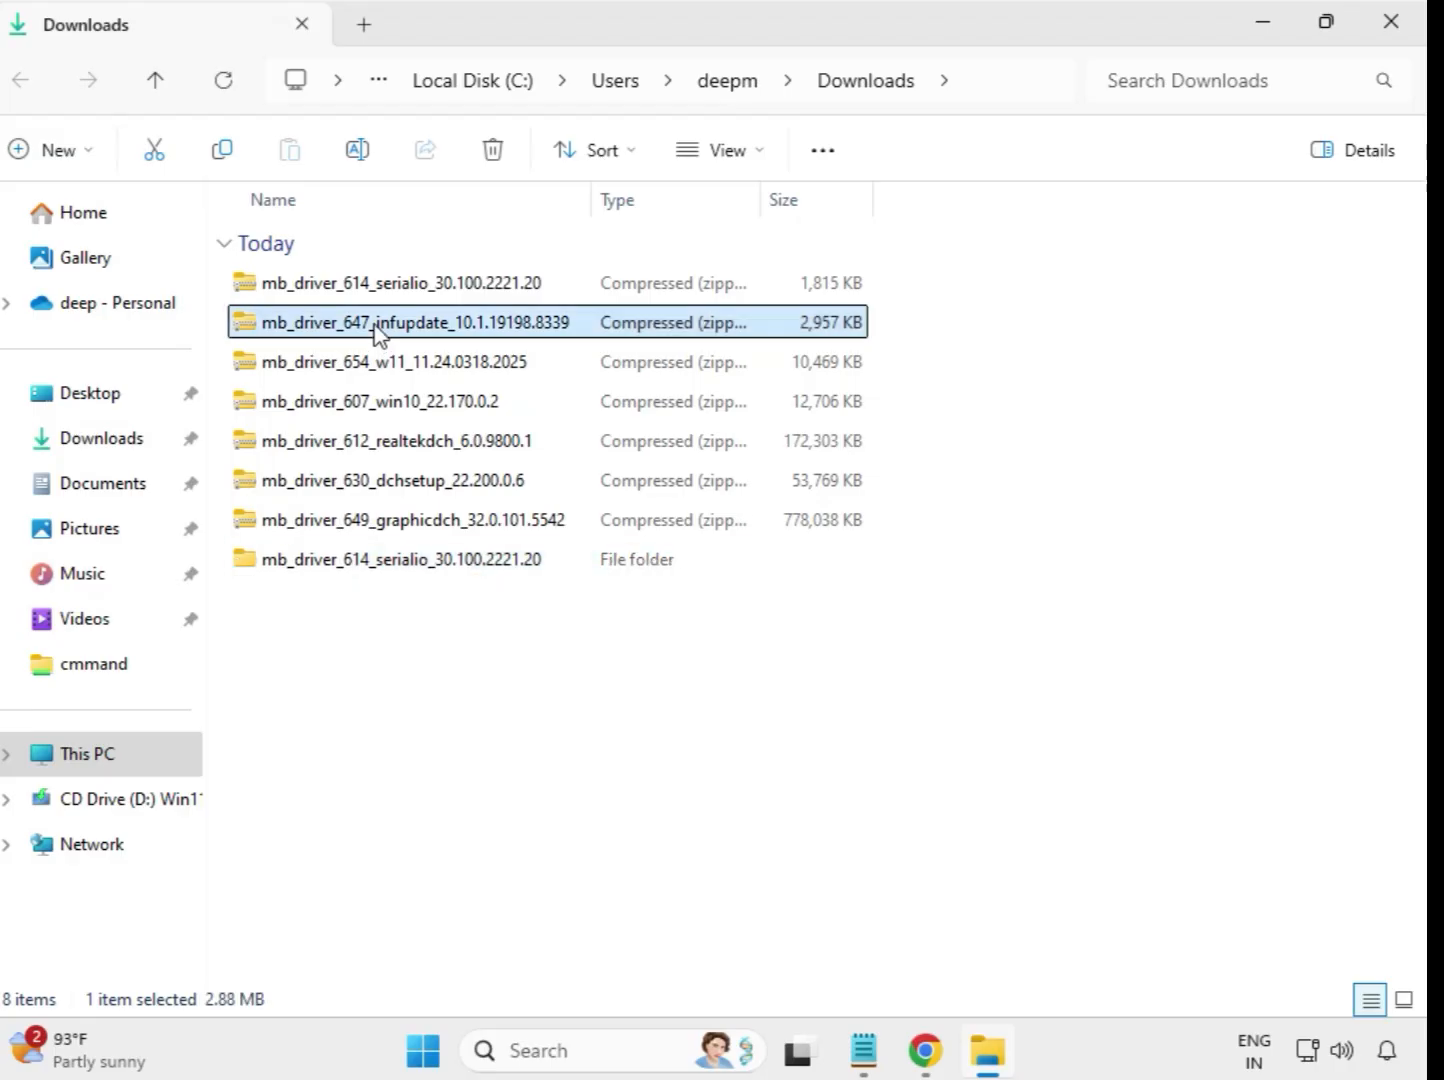
pyautogui.rightClick(377, 333)
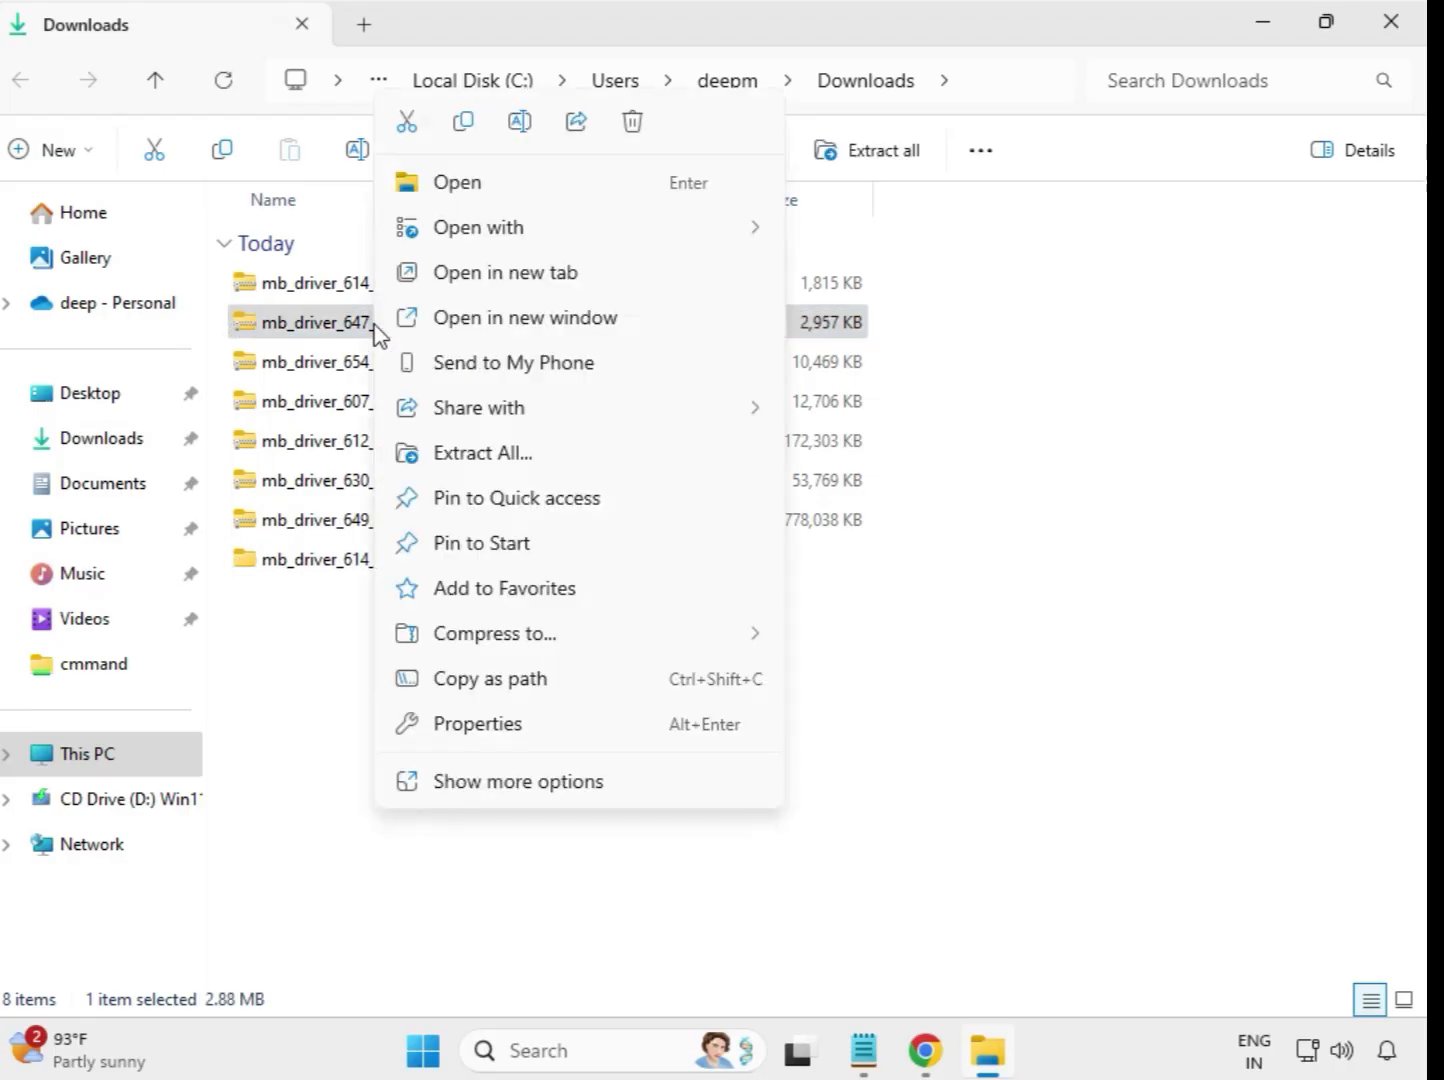
pyautogui.click(487, 469)
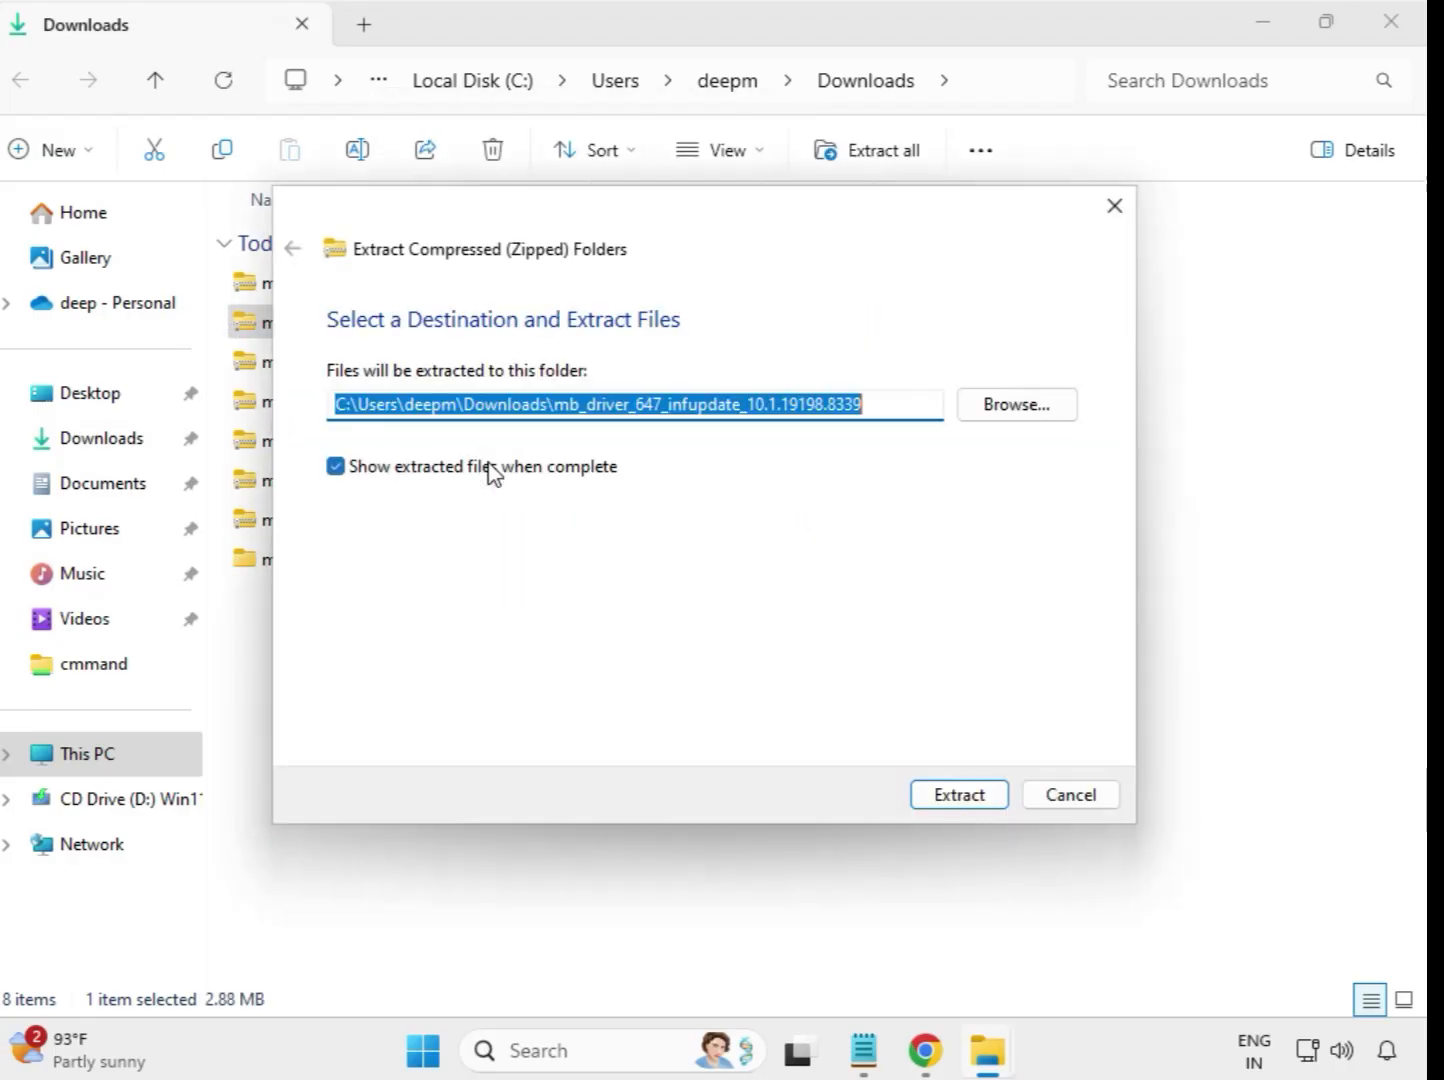
pyautogui.click(934, 800)
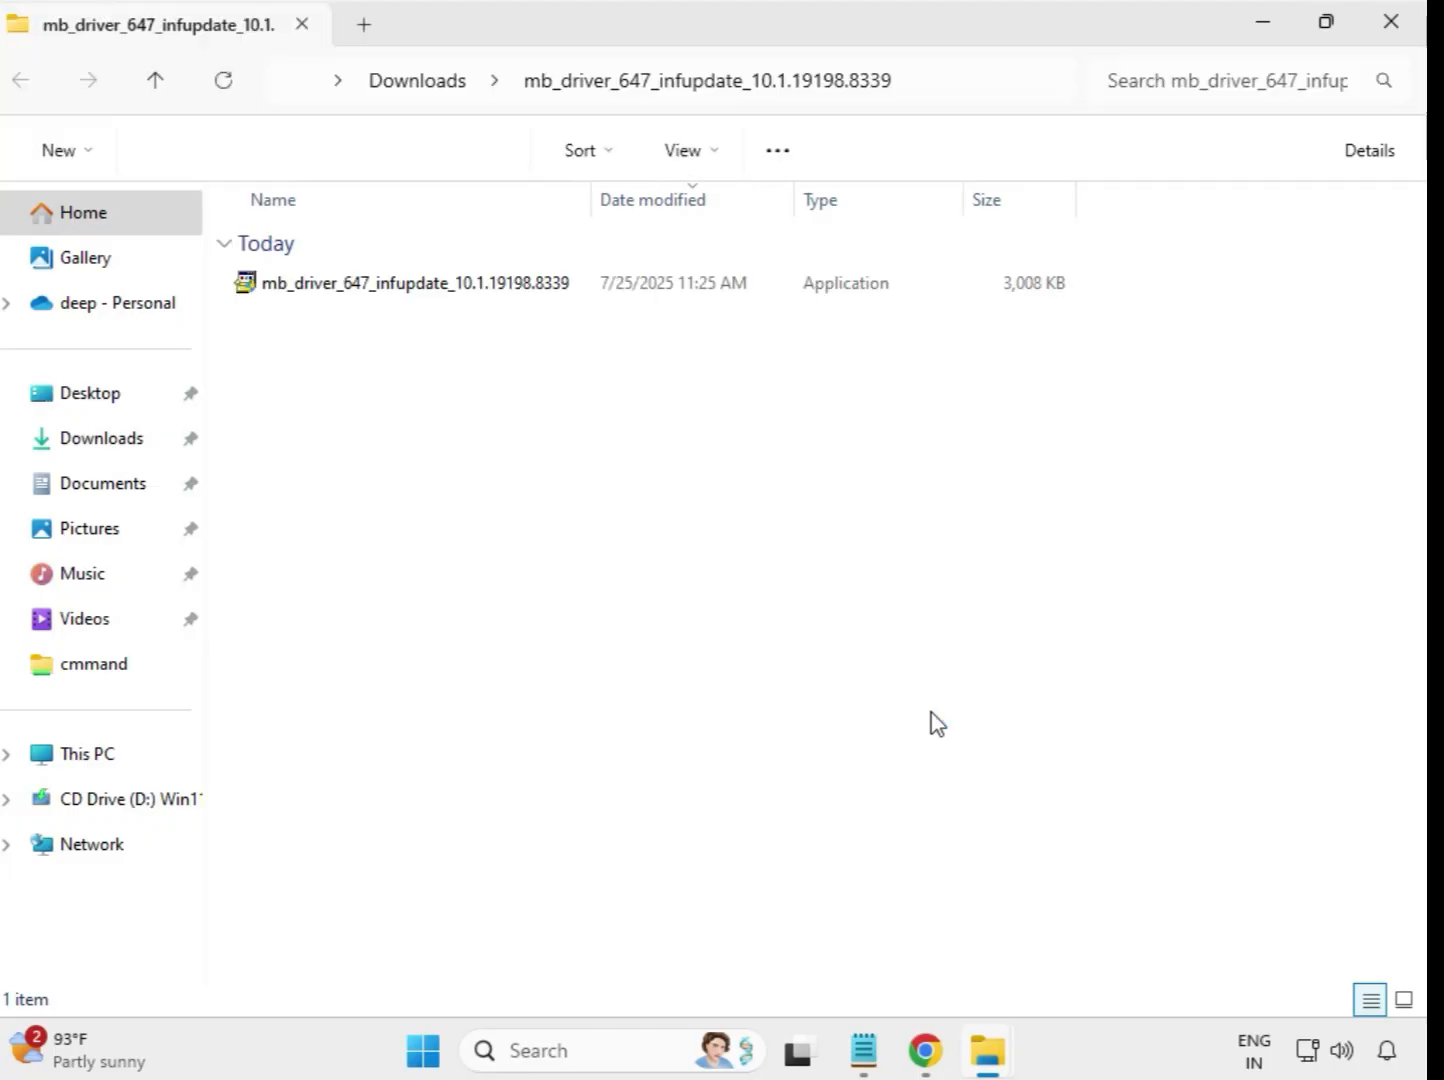
pyautogui.click(1391, 23)
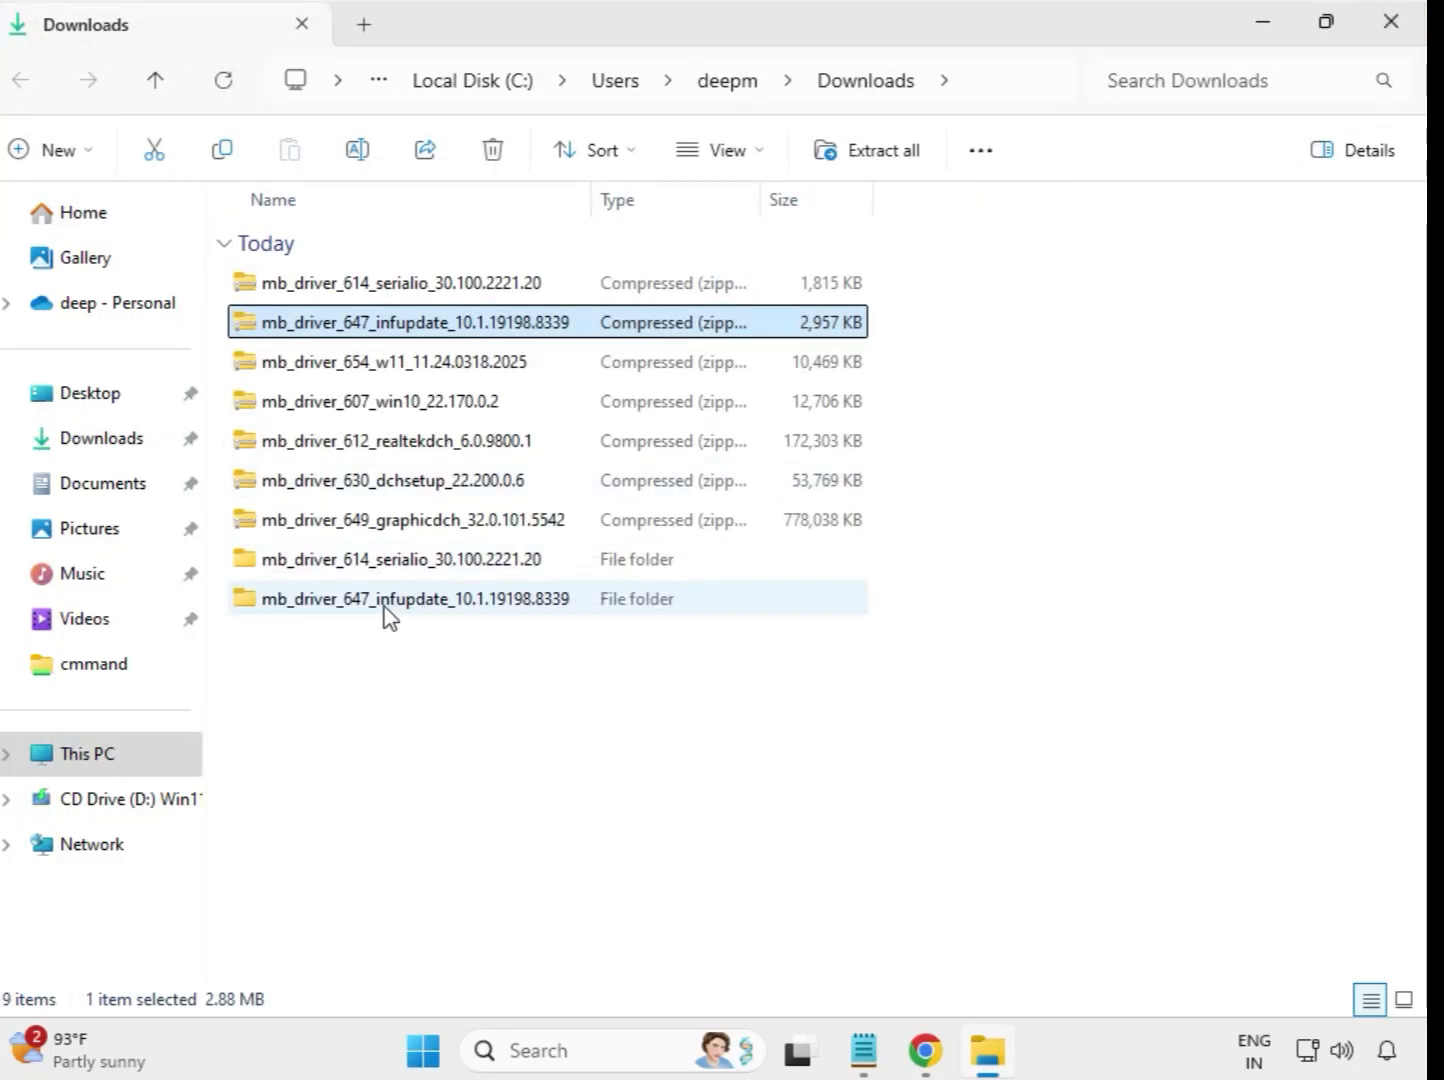
# Extract the mb_driver_654_w11_11.24.0318.2025 archive to its default folder in Downloads and close the extracted-files window.
pyautogui.click(366, 371)
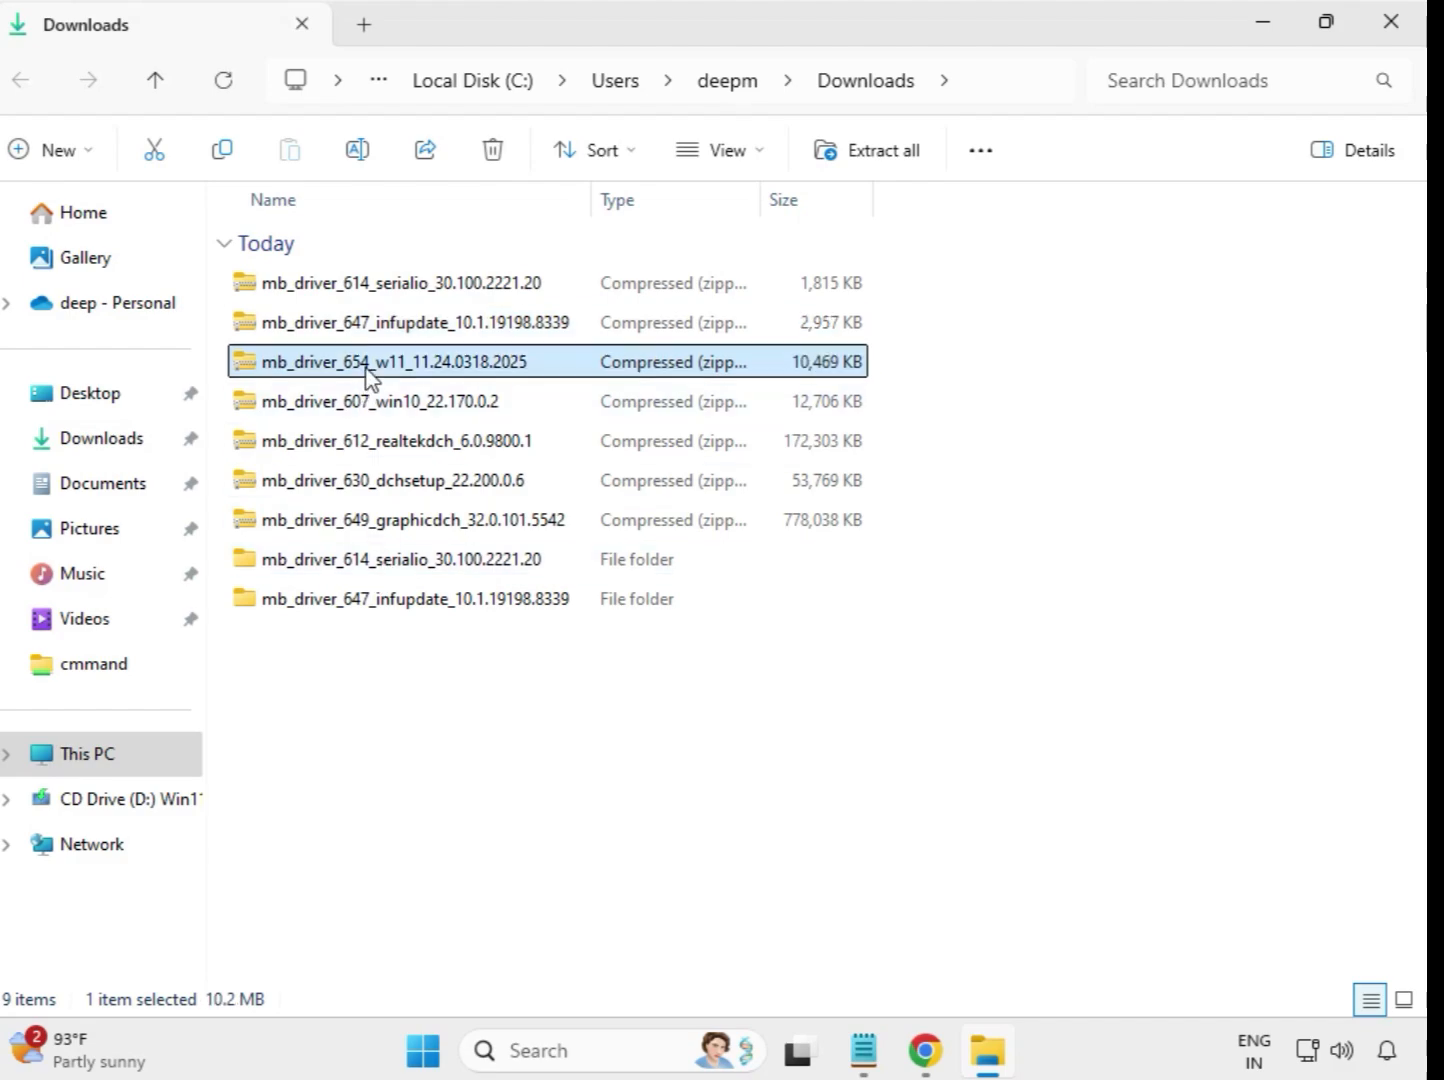
pyautogui.rightClick(367, 375)
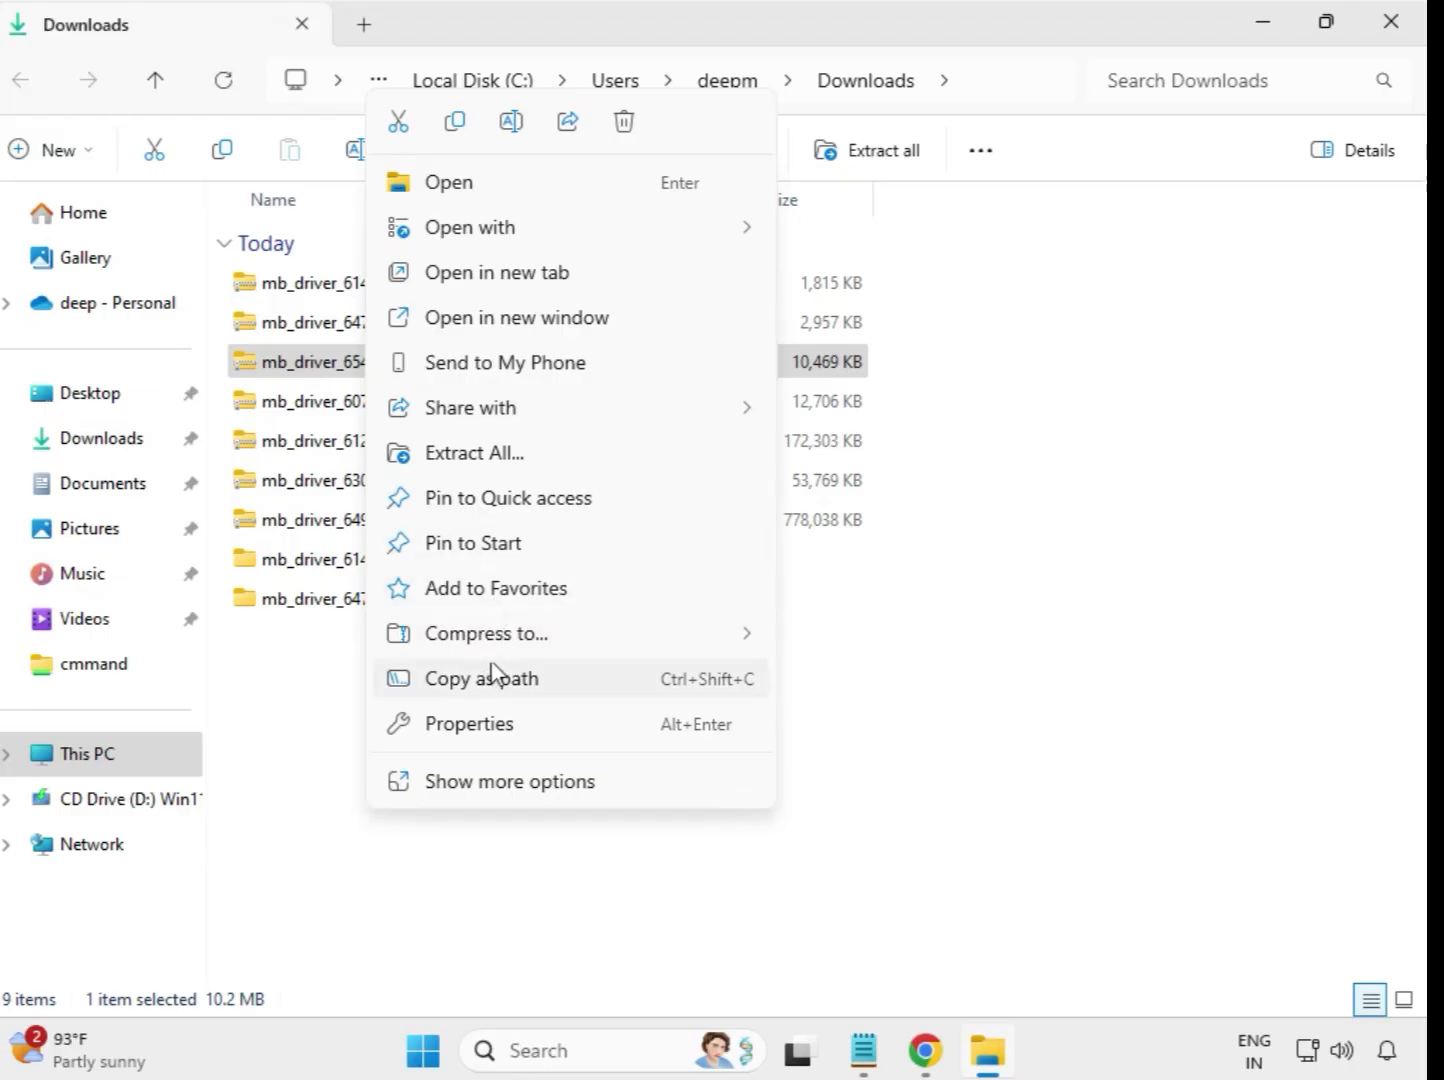
pyautogui.click(495, 455)
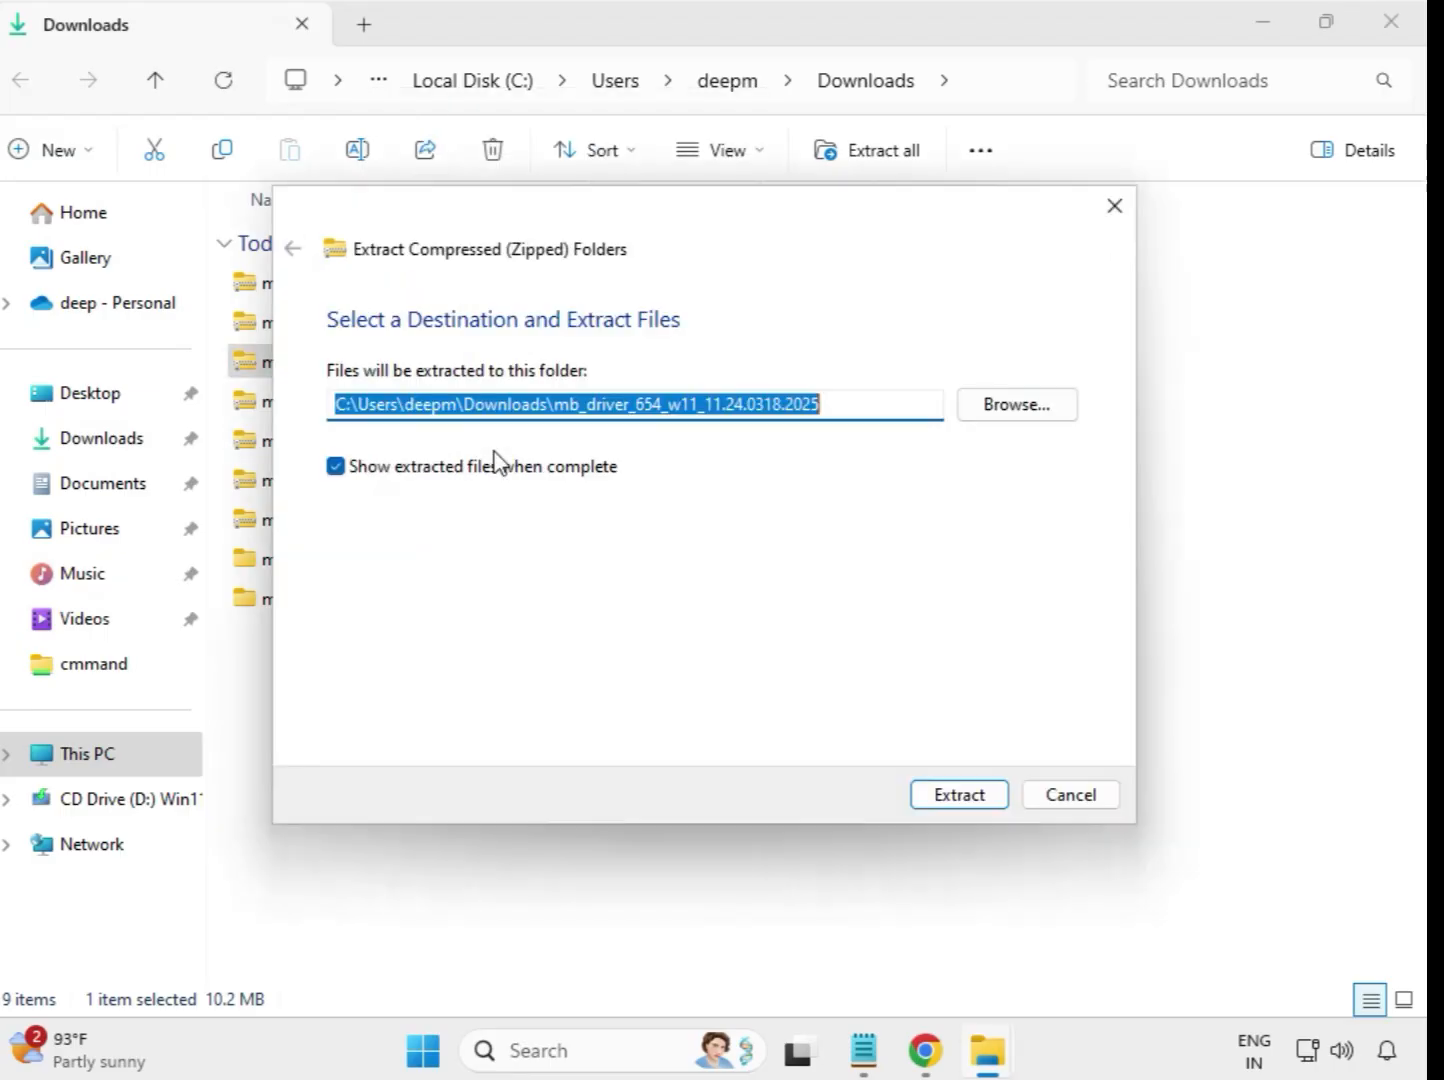
pyautogui.click(937, 797)
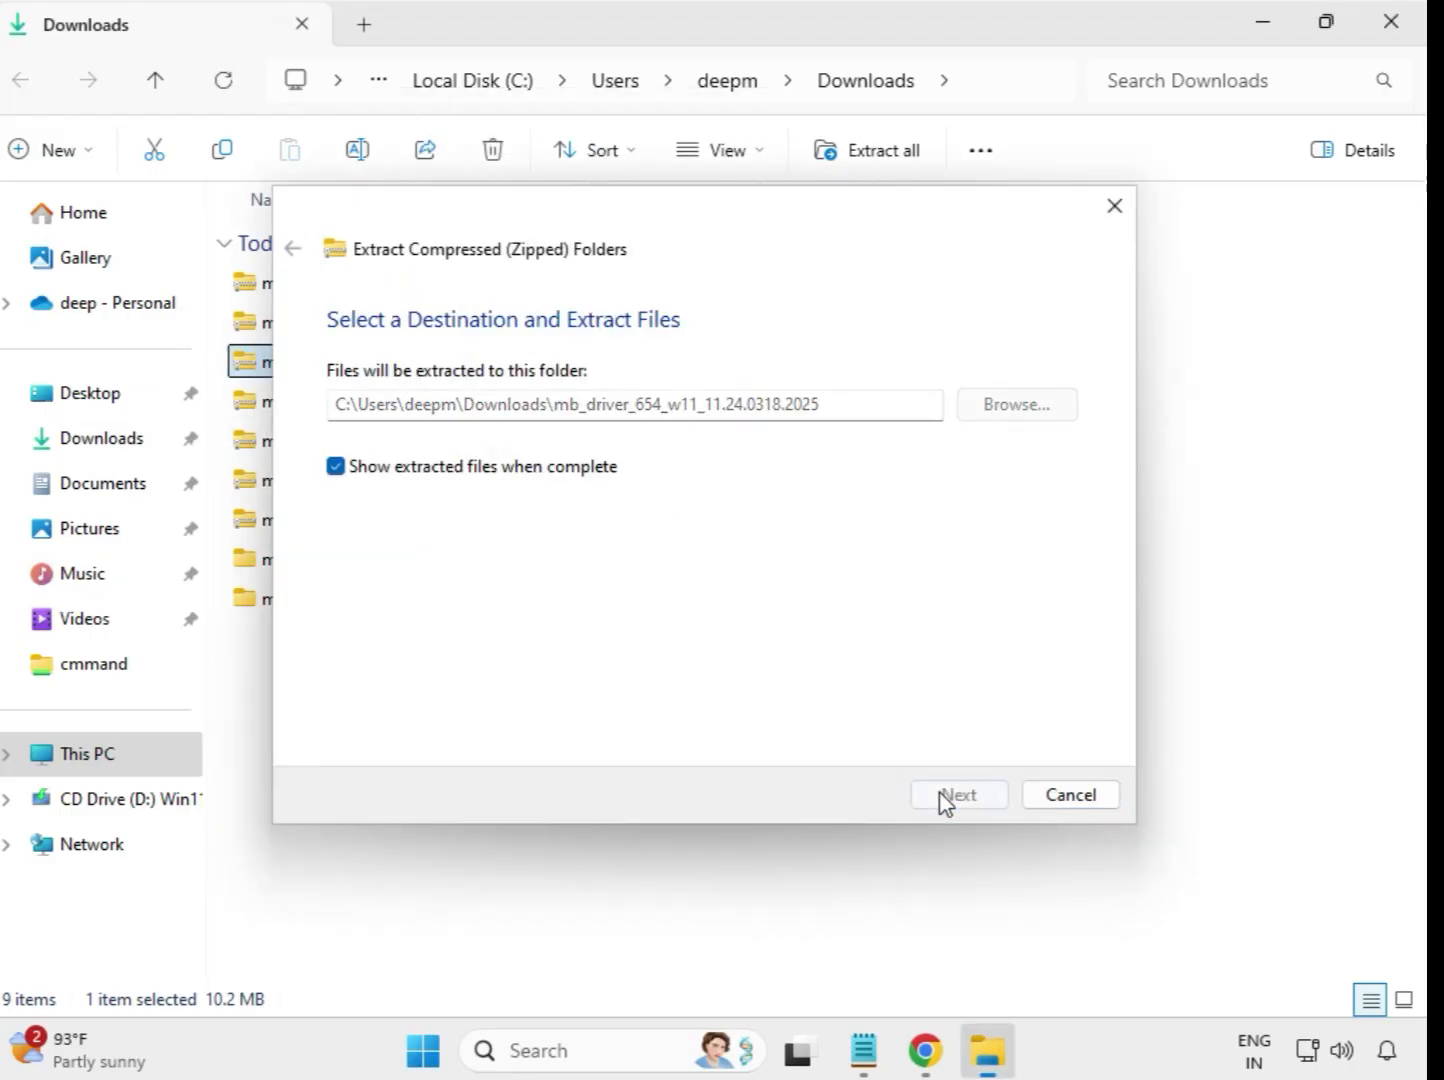
pyautogui.click(1395, 28)
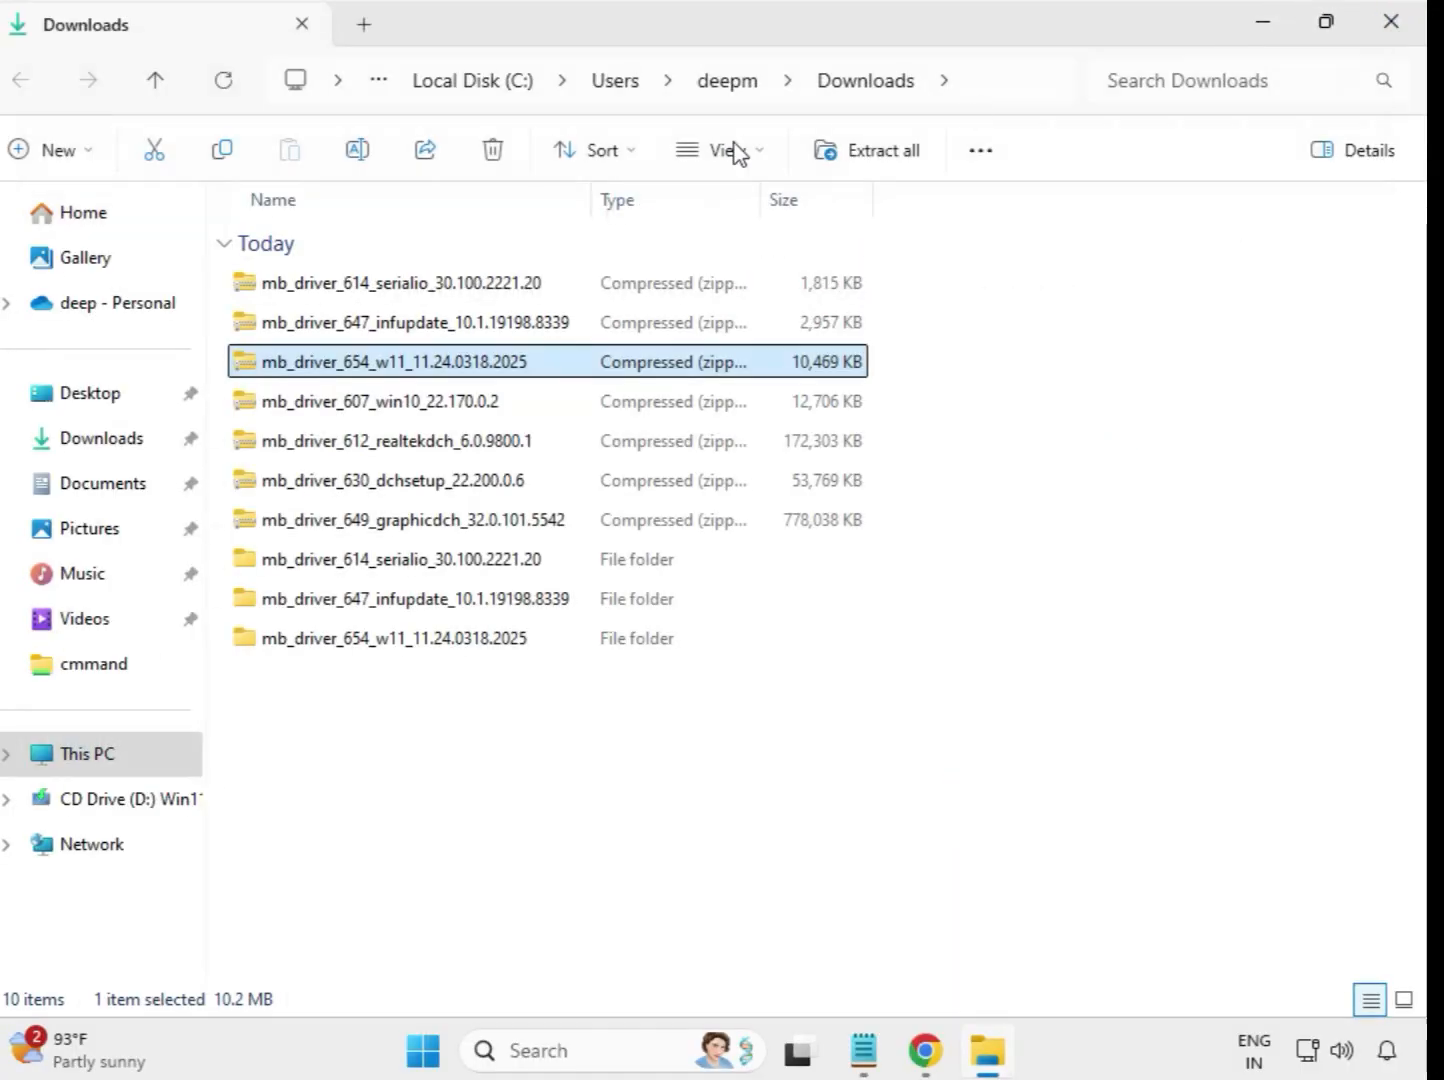
# Extract the mb_driver_607_win10_22.170.0.2 archive to its default folder in Downloads and close the extracted-files window.
pyautogui.click(331, 410)
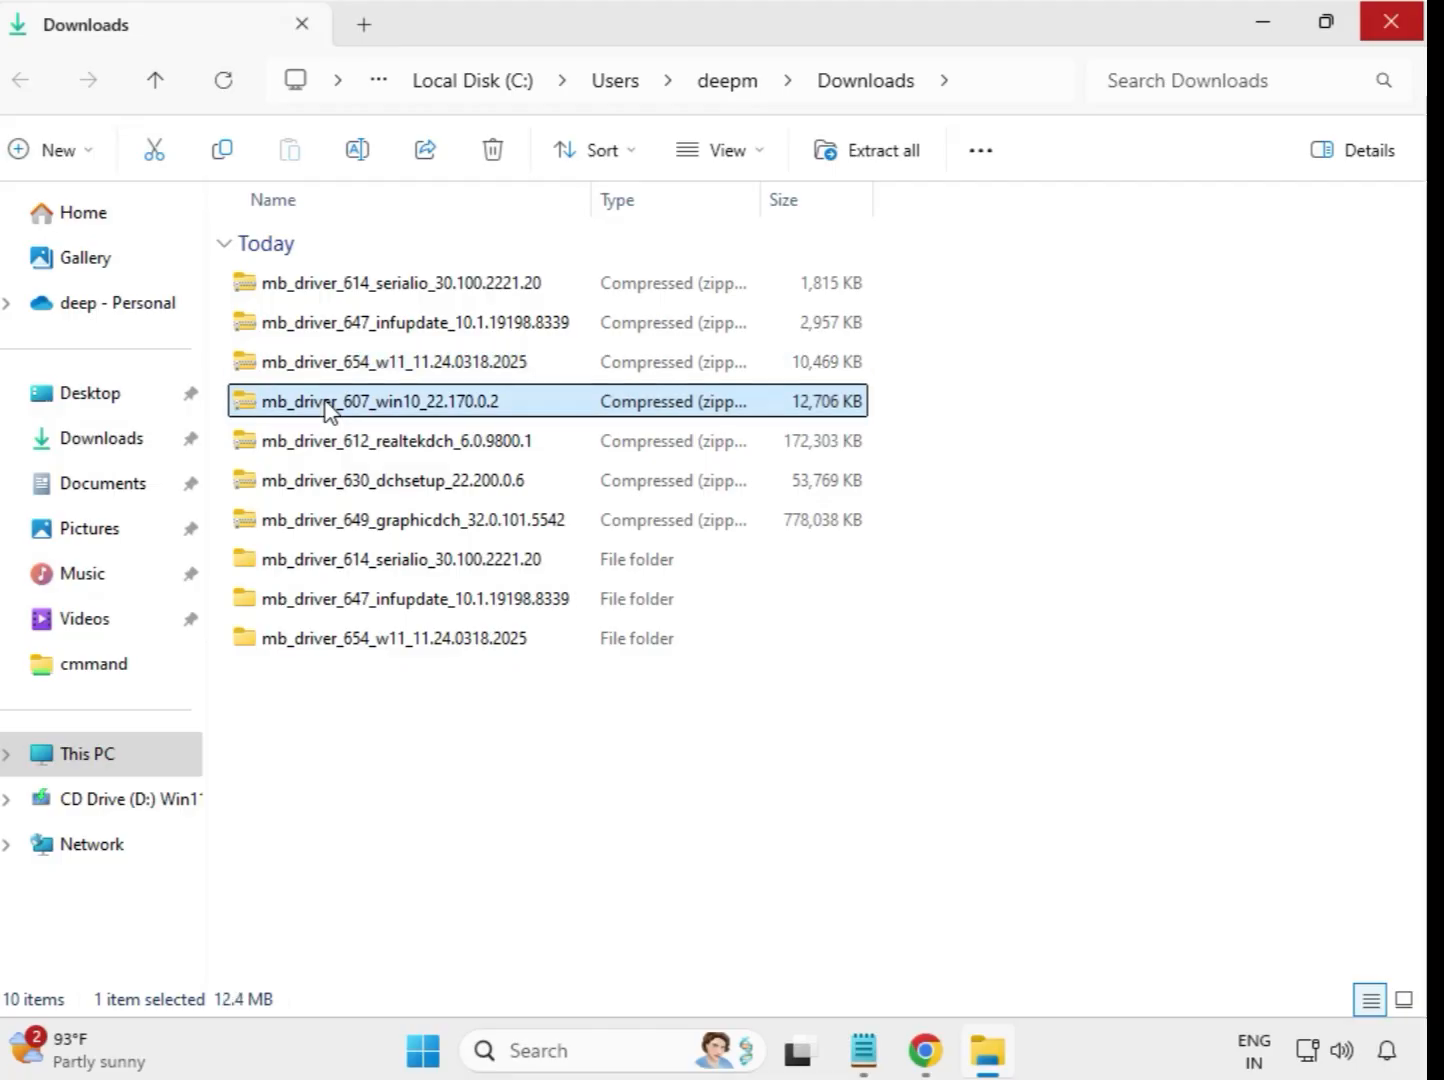
pyautogui.rightClick(328, 409)
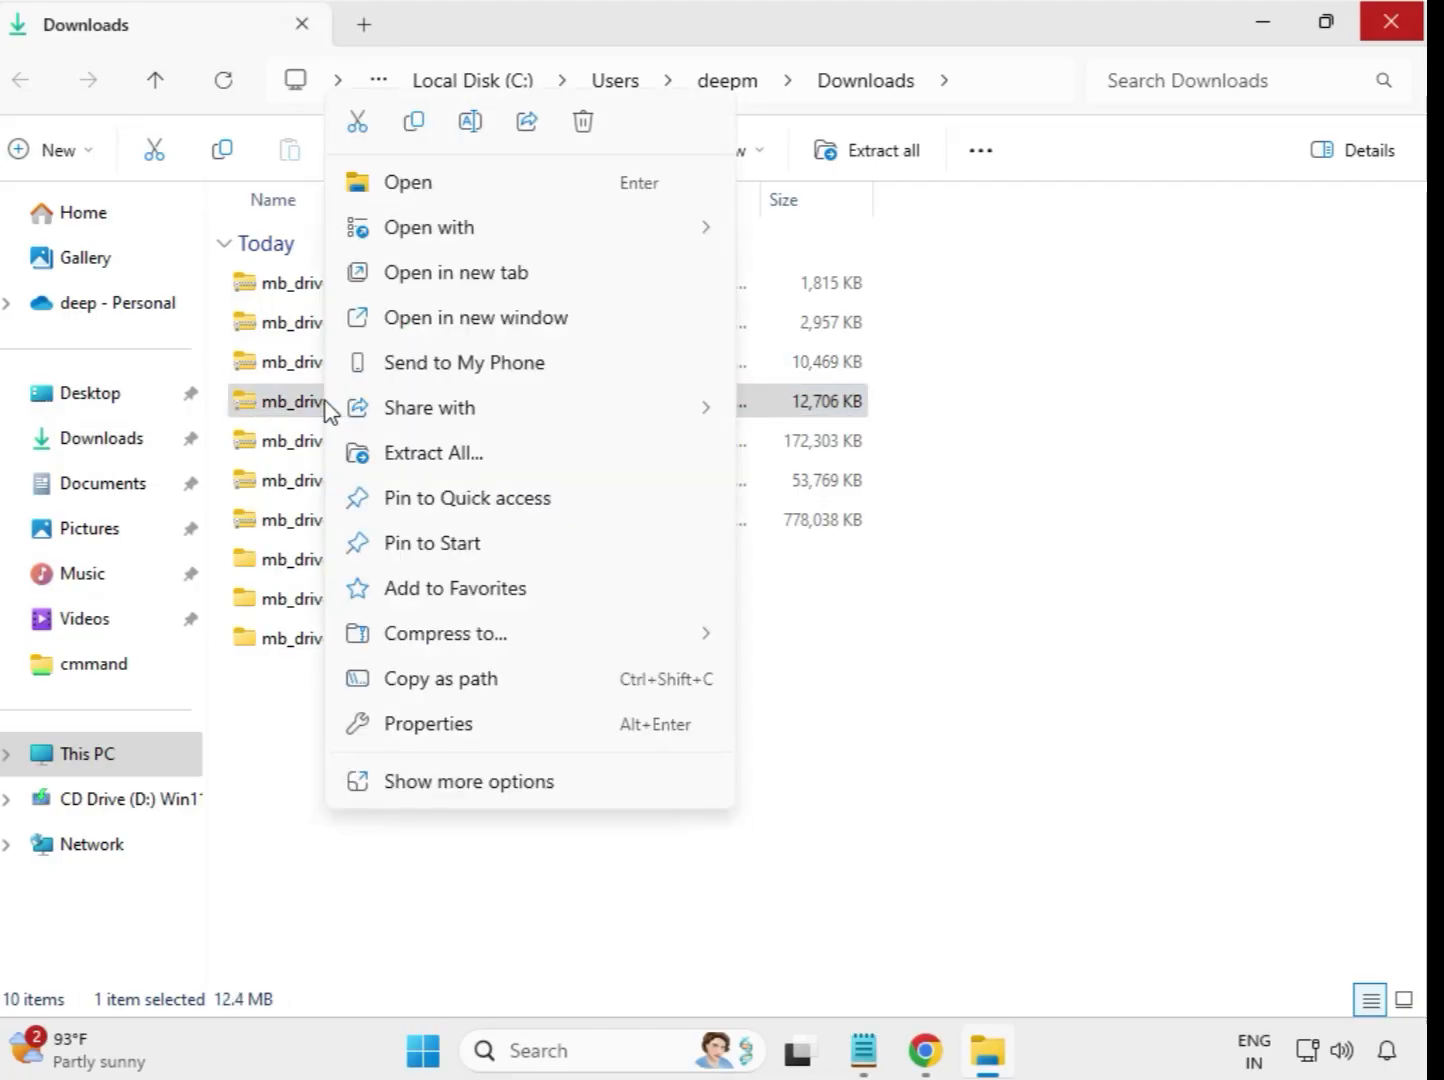
pyautogui.click(440, 460)
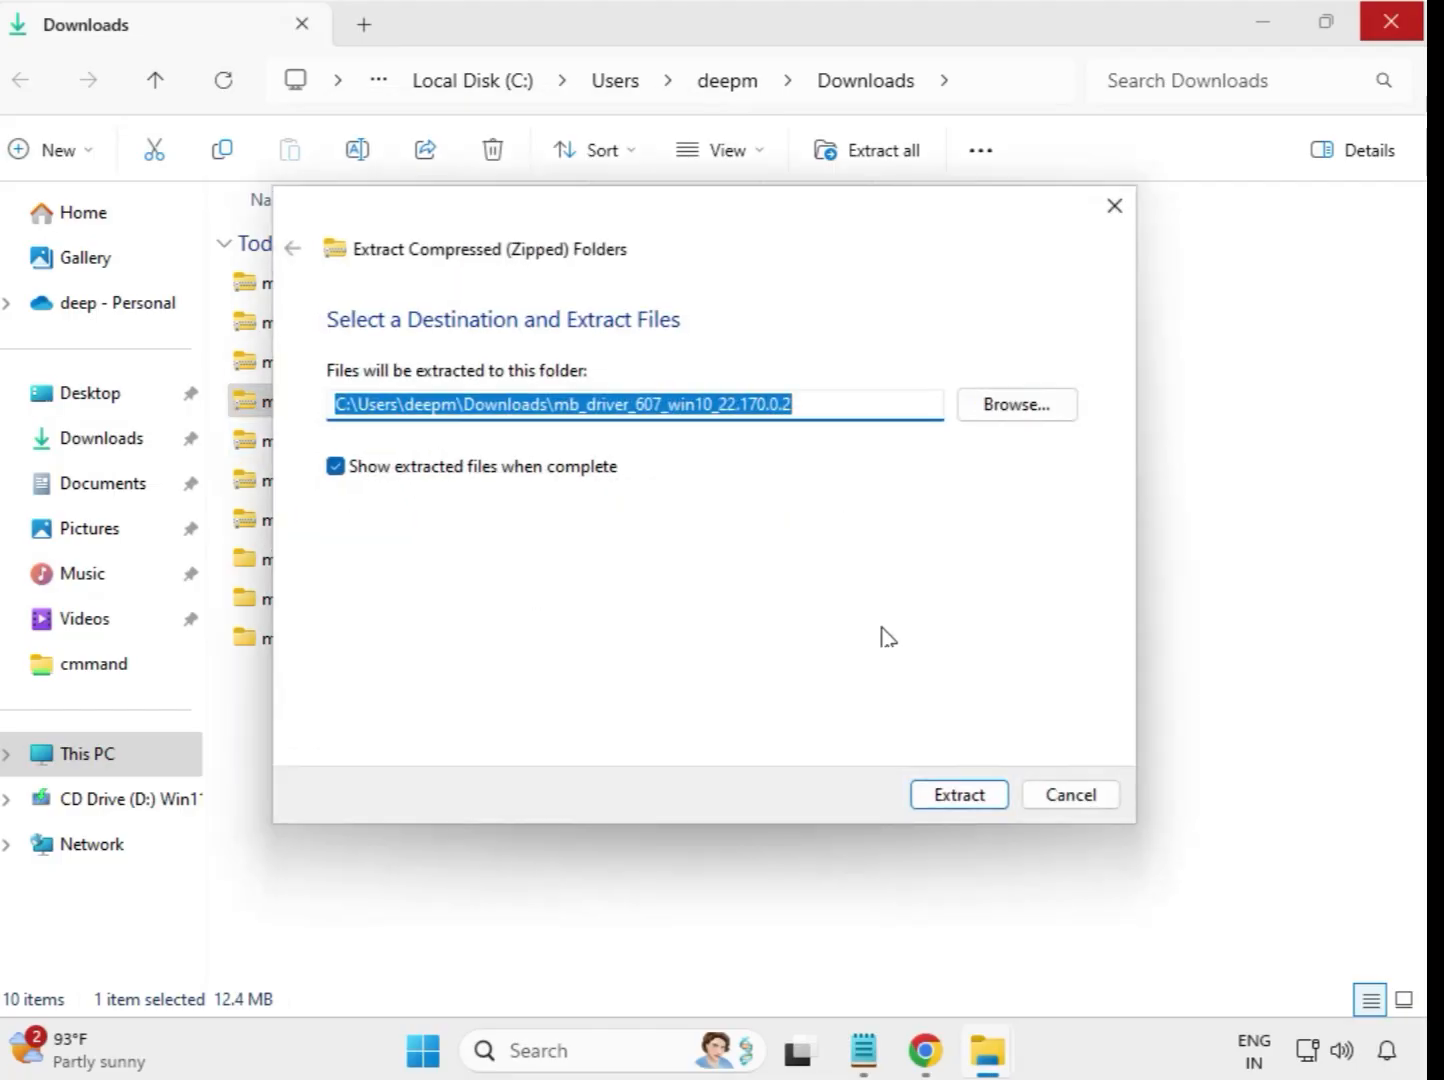
pyautogui.click(968, 796)
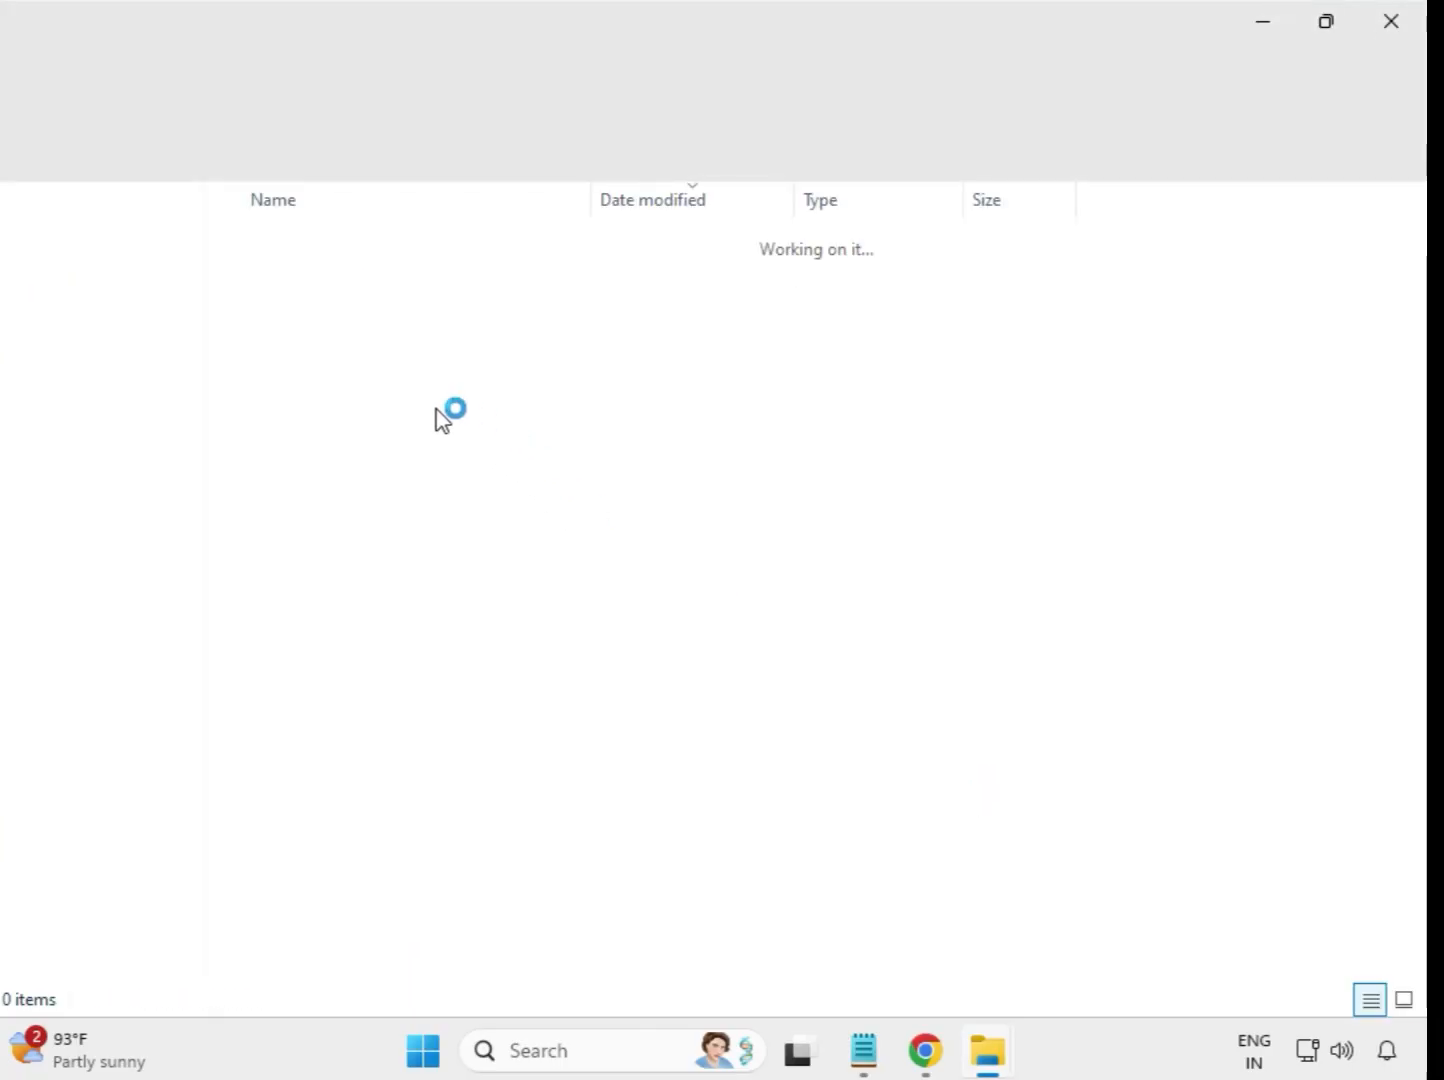
pyautogui.click(1408, 18)
# Extract the mb_driver_612_realtekdch_6.0.9800.1 archive to its default folder in Downloads and close the extracted-files window.
pyautogui.click(409, 453)
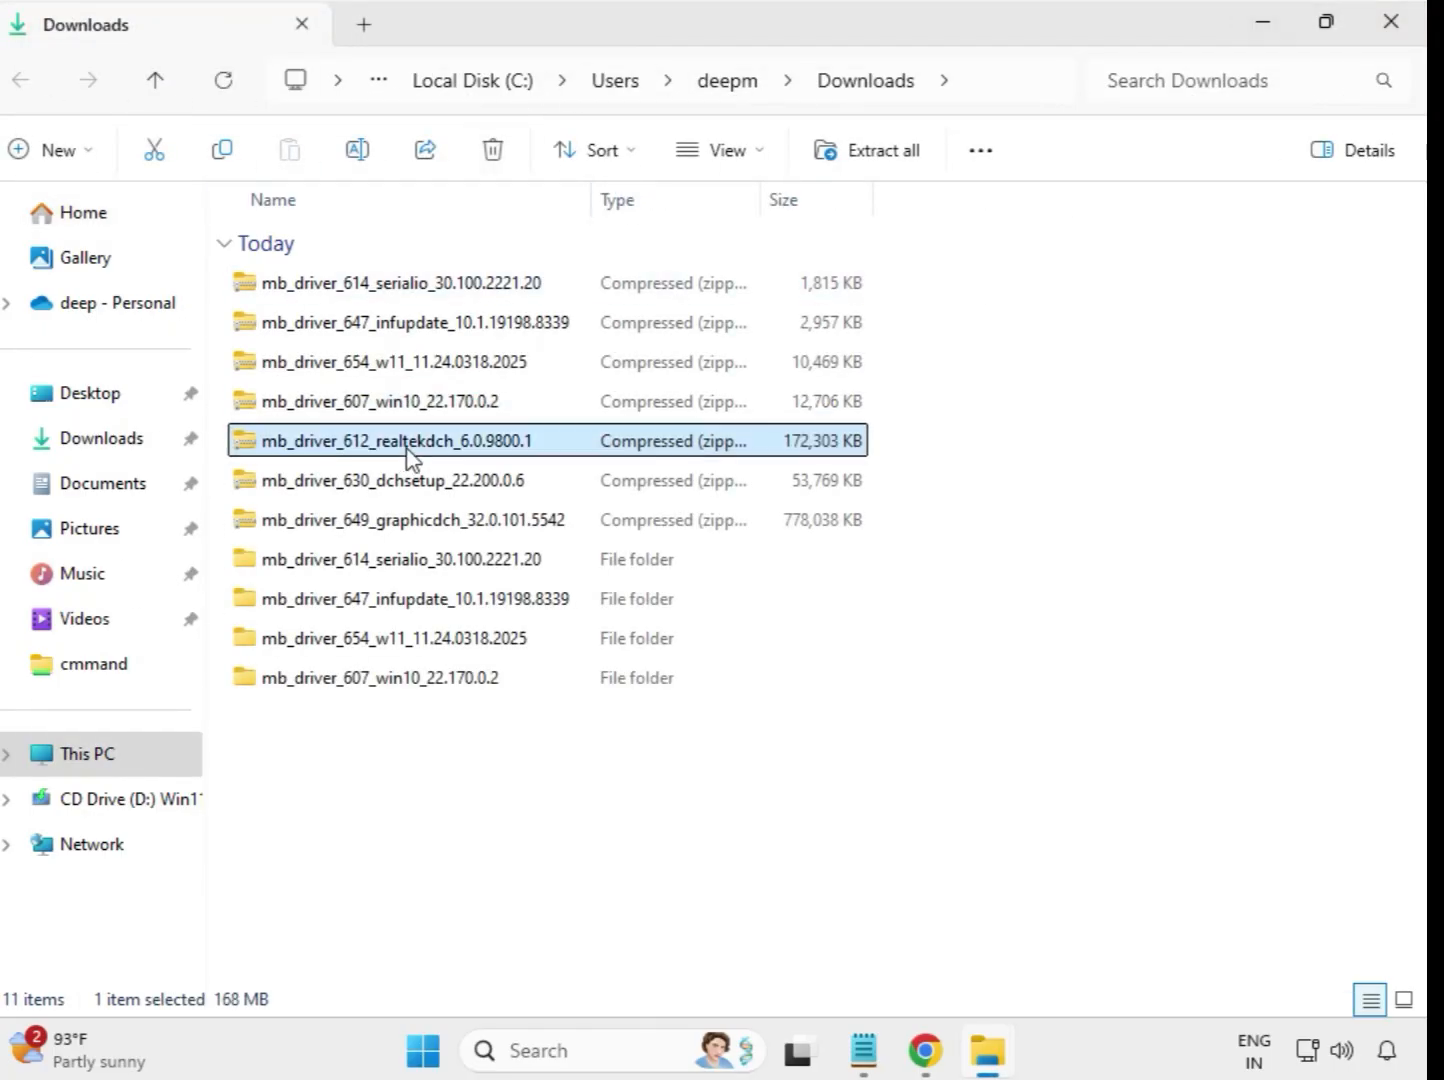
pyautogui.rightClick(410, 455)
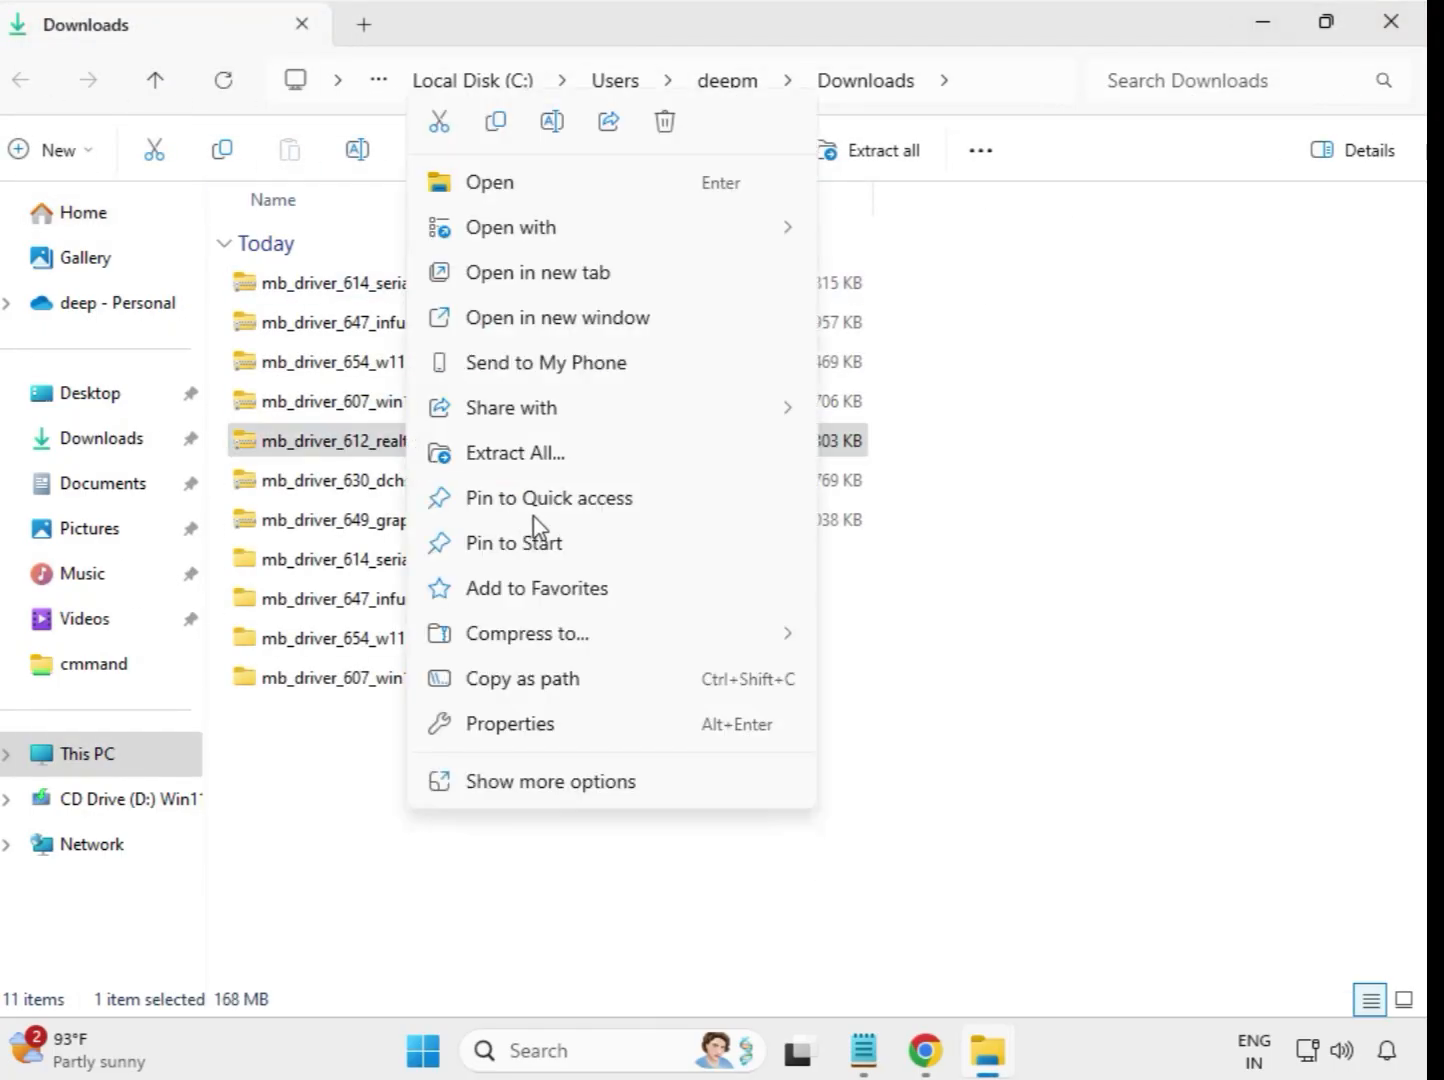
pyautogui.click(559, 455)
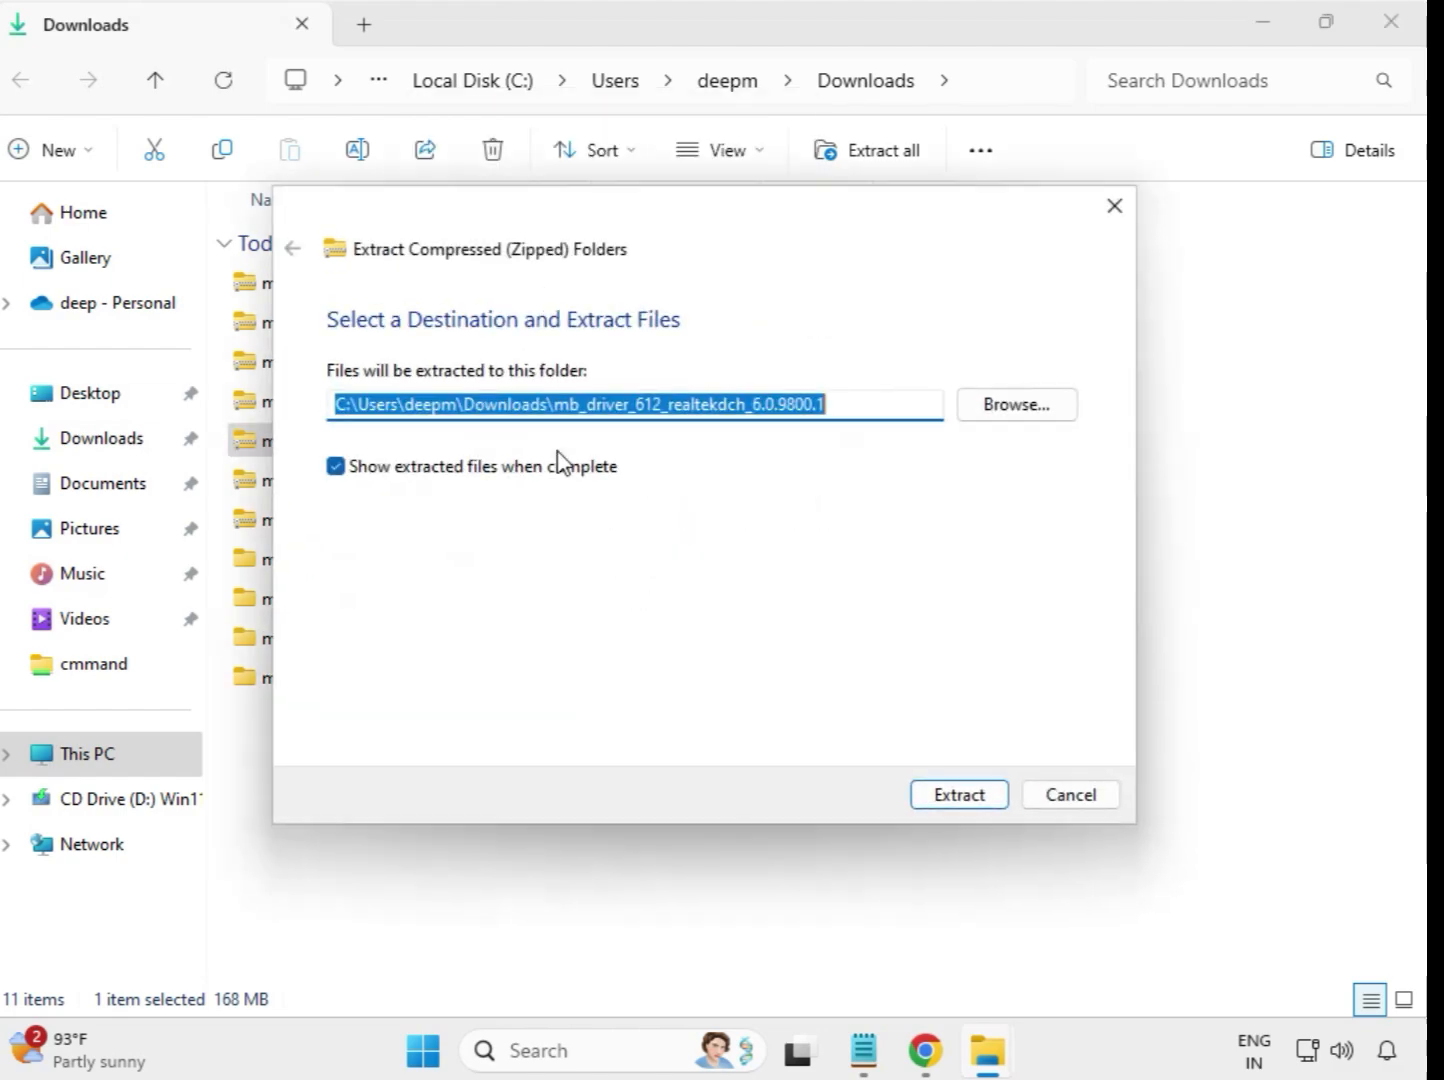
pyautogui.click(948, 796)
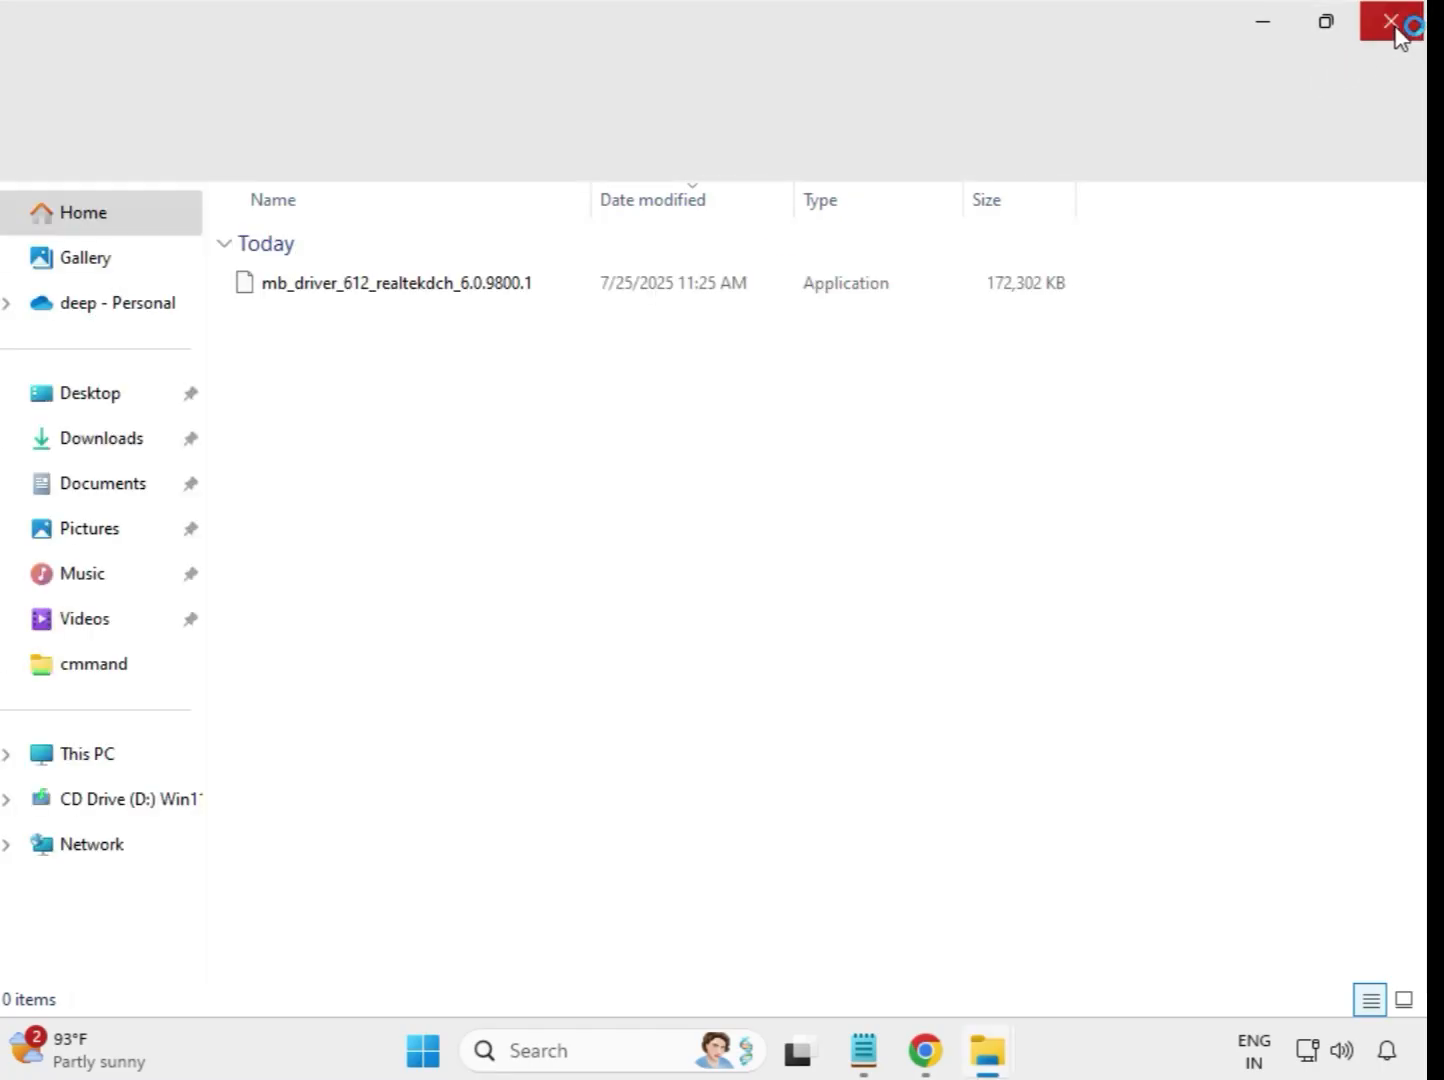
pyautogui.click(1394, 25)
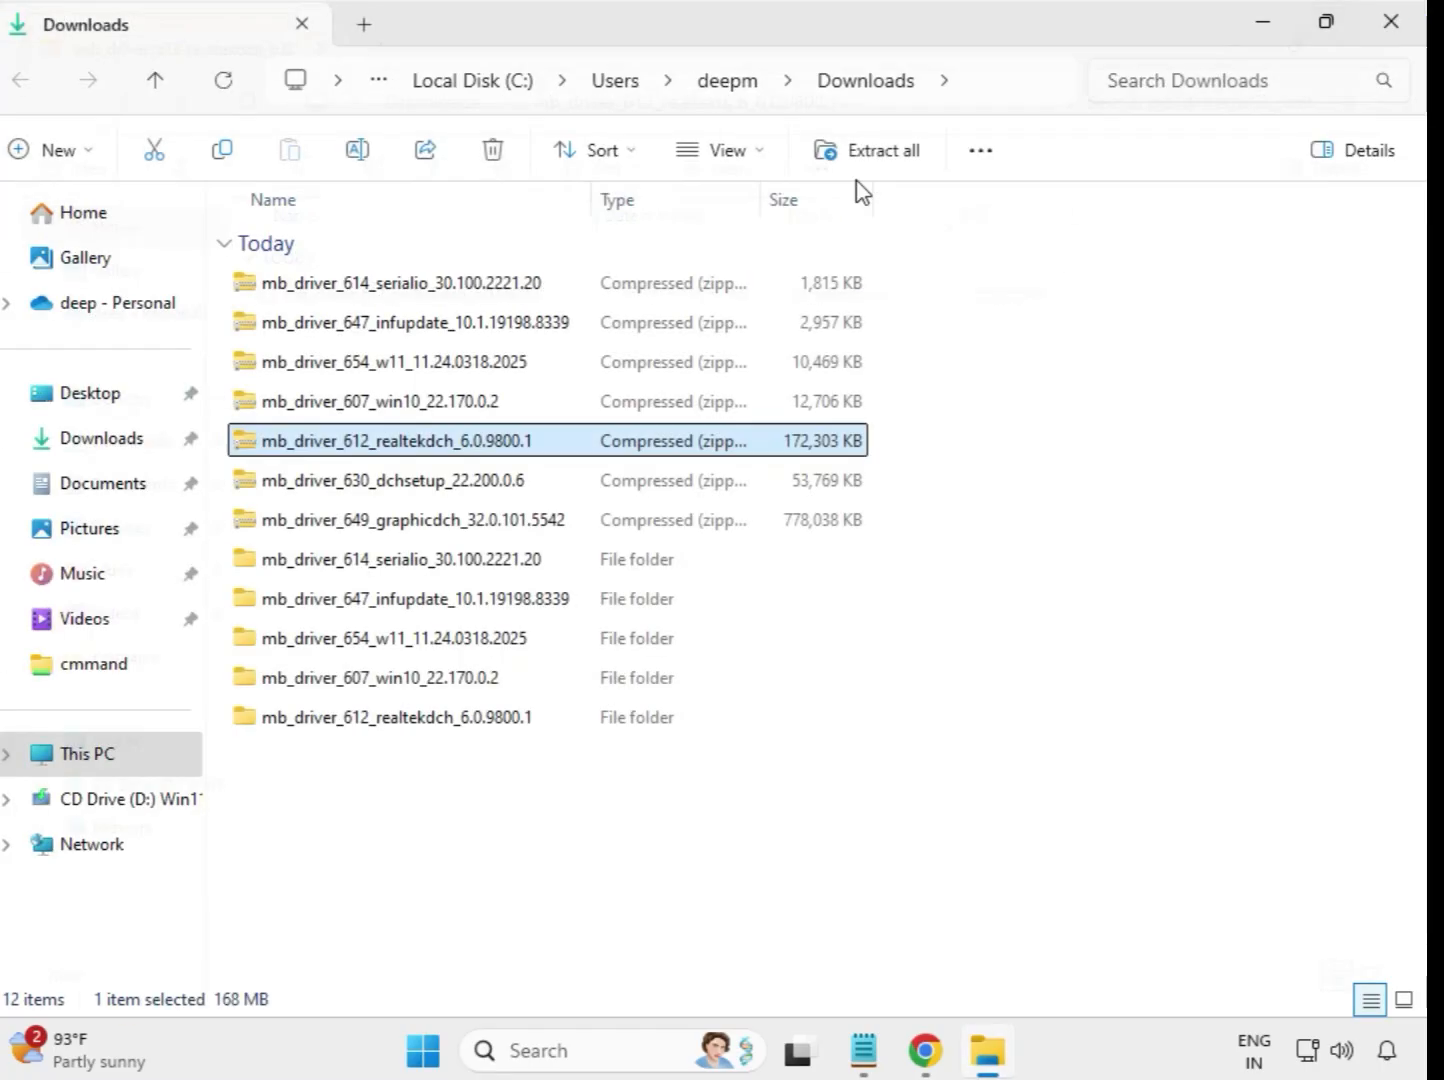
# Extract the mb_driver_630_dchsetup_22.200.0.6 archive to its default folder in Downloads and close the extracted-files window.
pyautogui.click(400, 489)
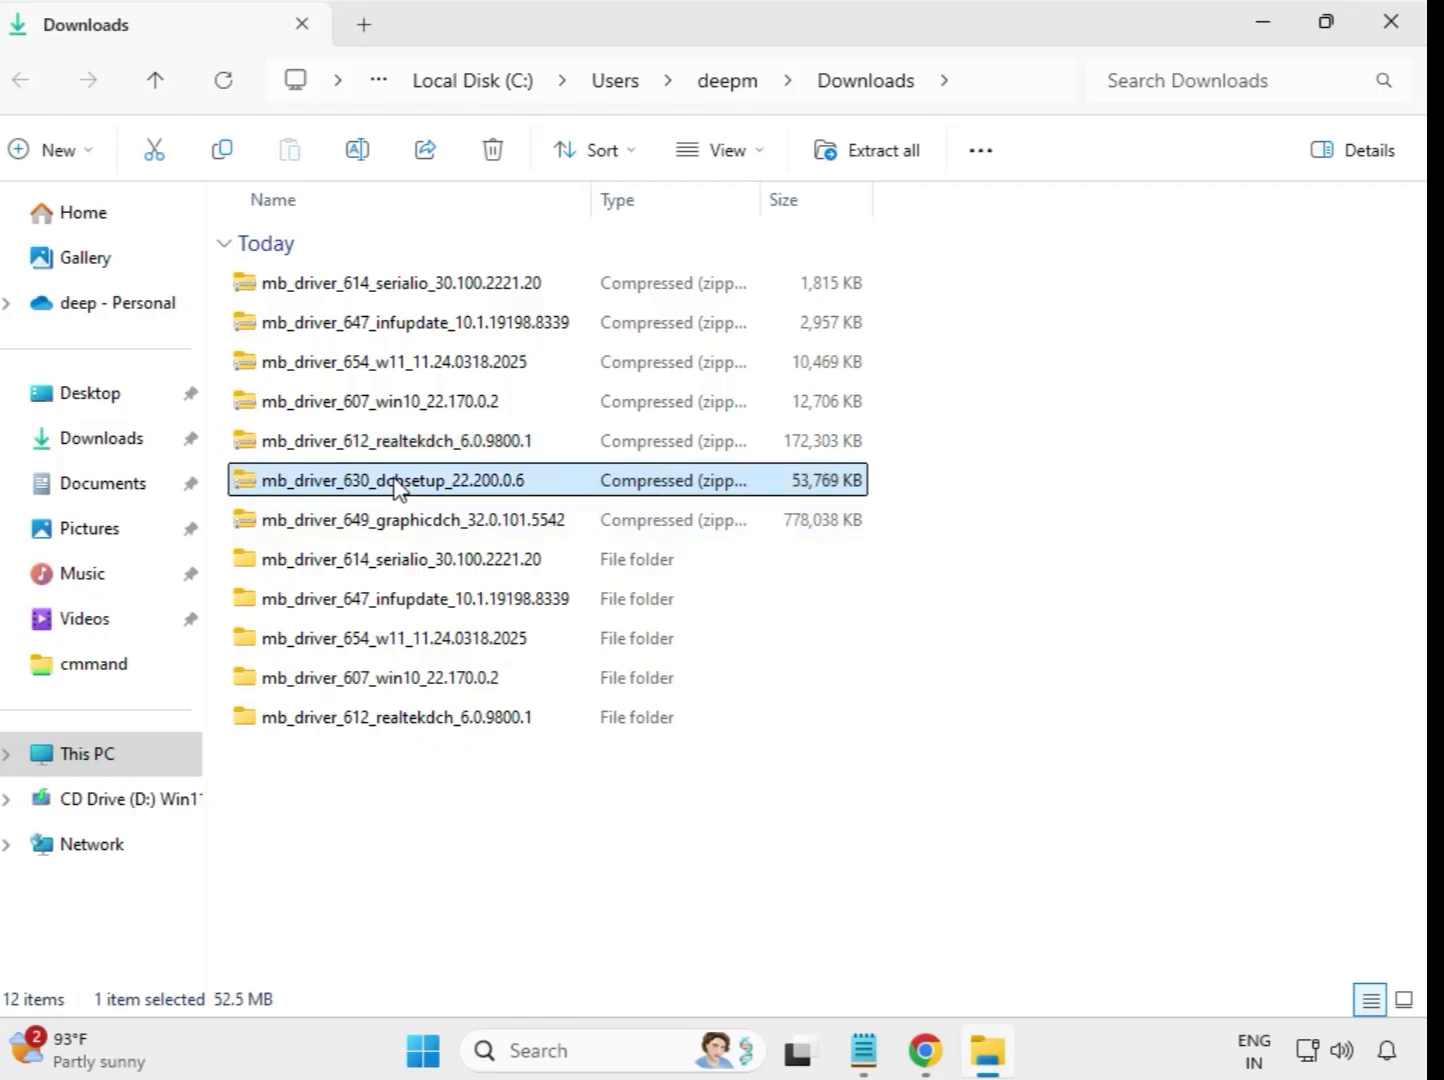
pyautogui.rightClick(399, 489)
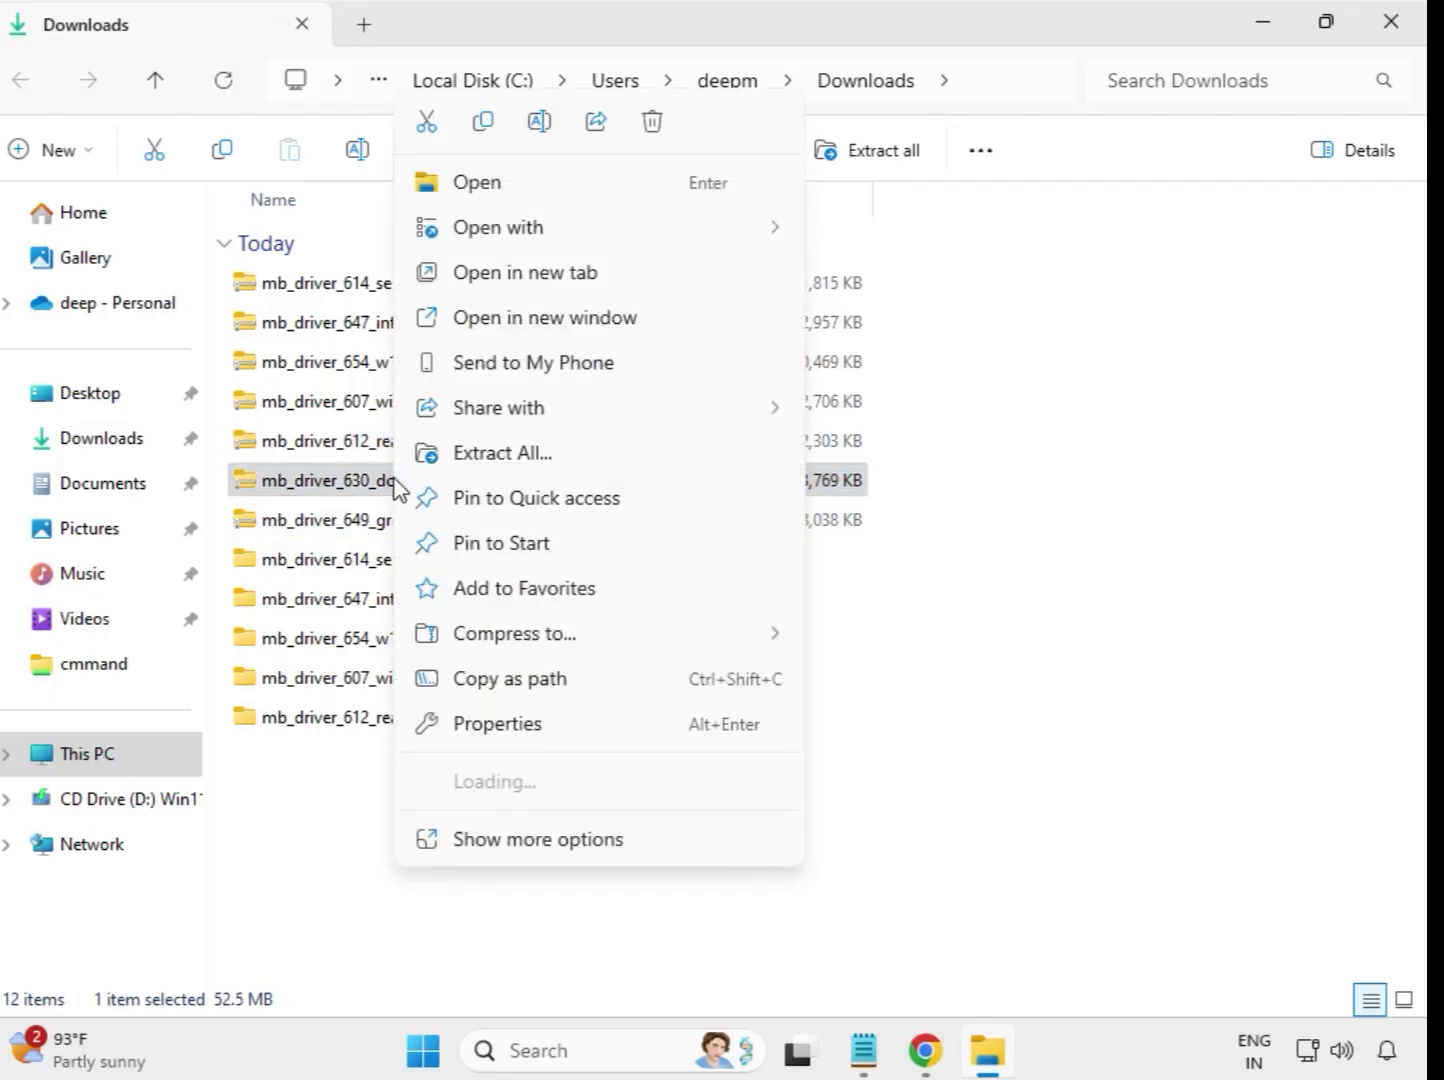
pyautogui.click(499, 470)
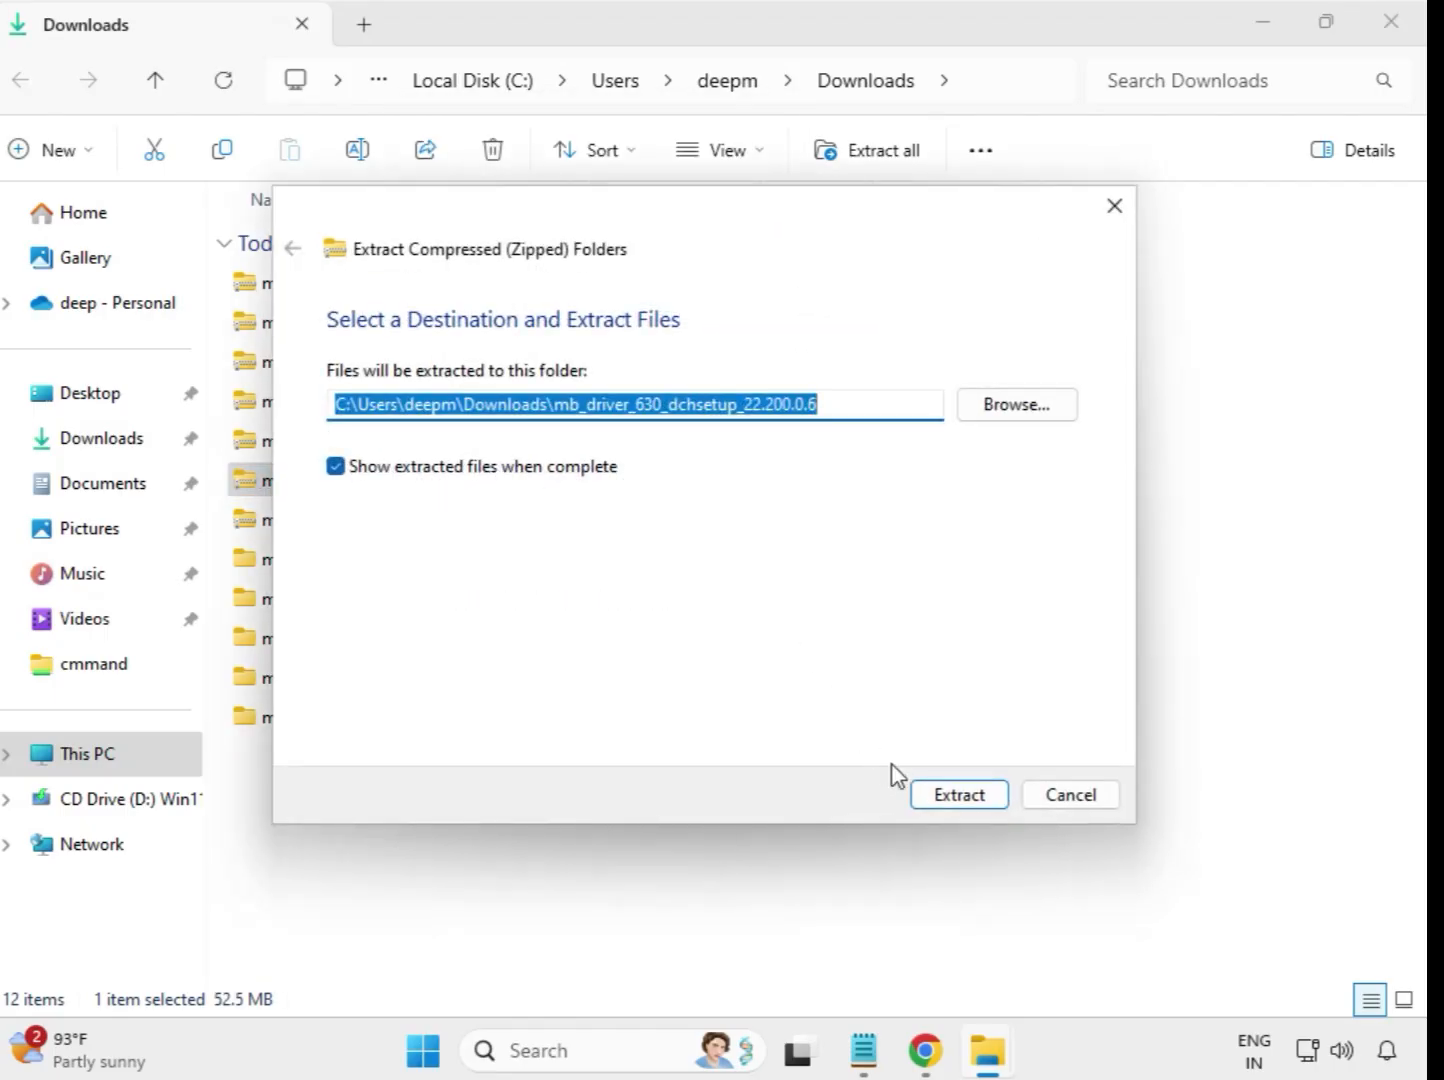
pyautogui.click(955, 795)
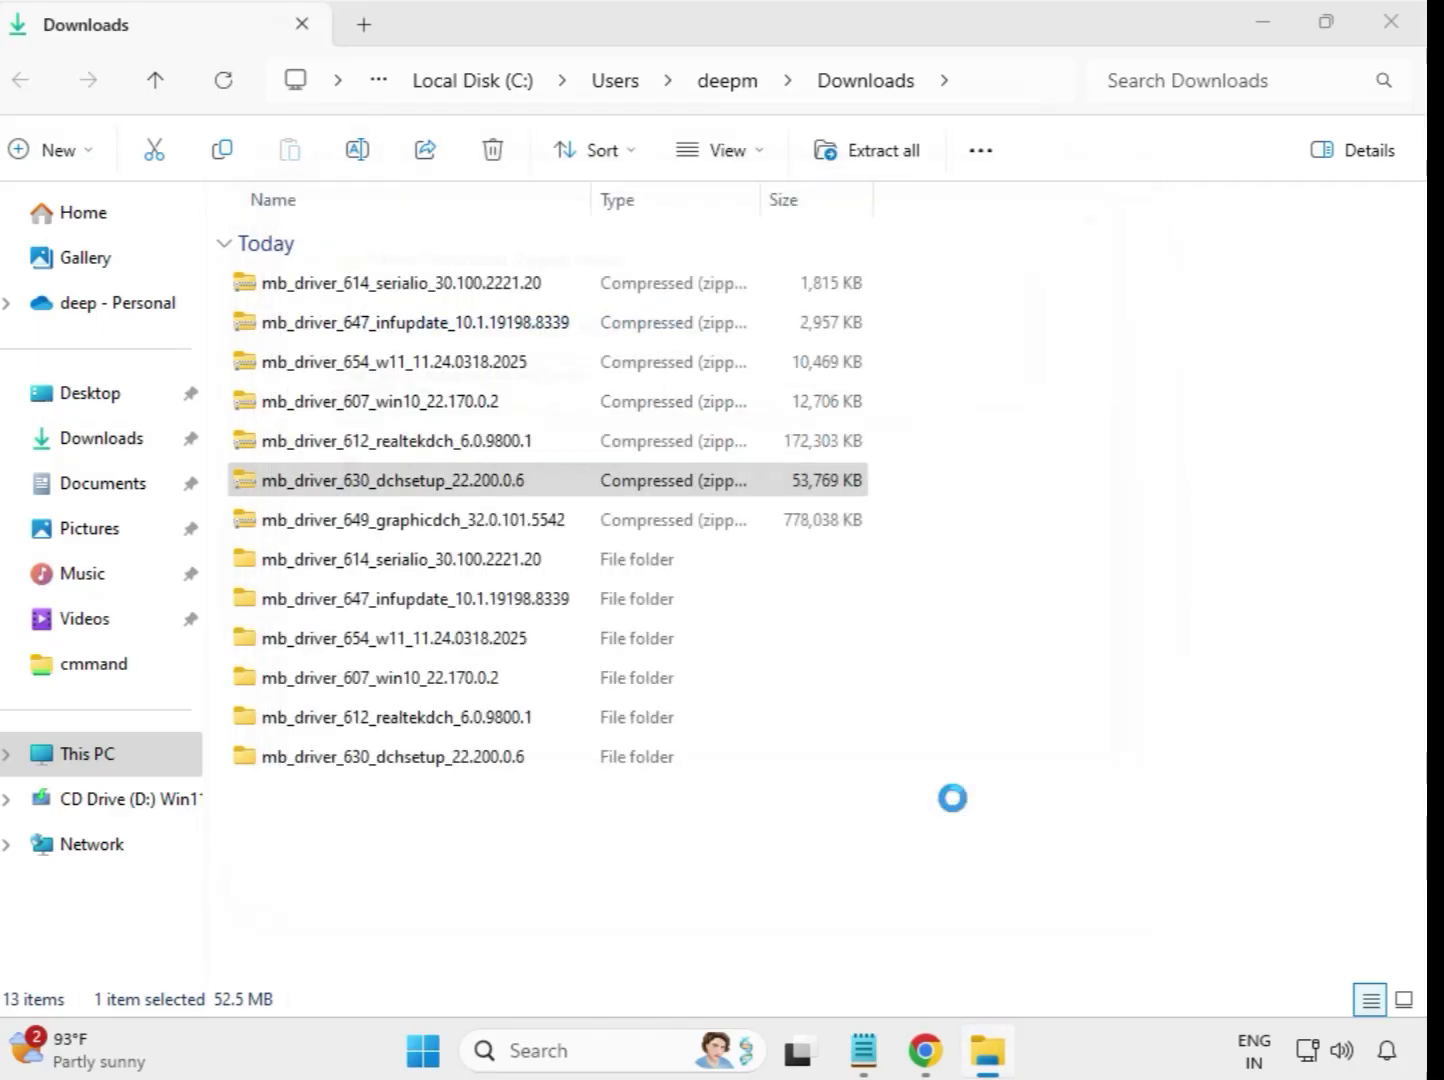
pyautogui.click(1390, 23)
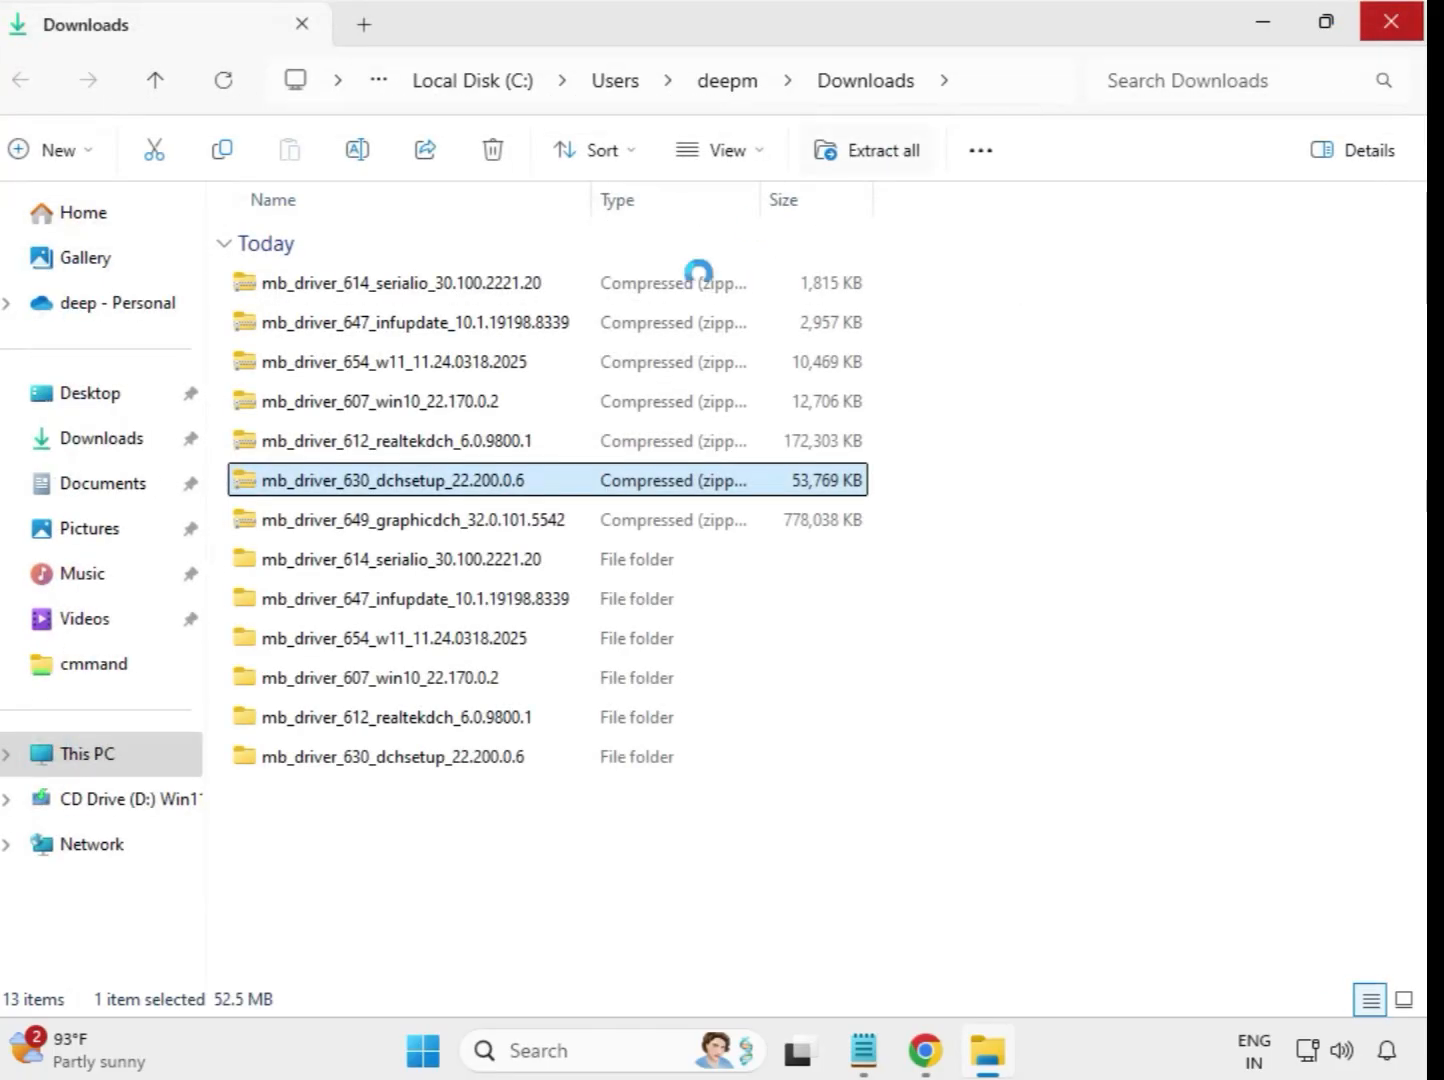
# Extract the mb_driver_649_graphicdch_32.0.101.5542 archive to its default folder in Downloads and close the extracted-files window.
pyautogui.click(437, 530)
pyautogui.rightClick(441, 537)
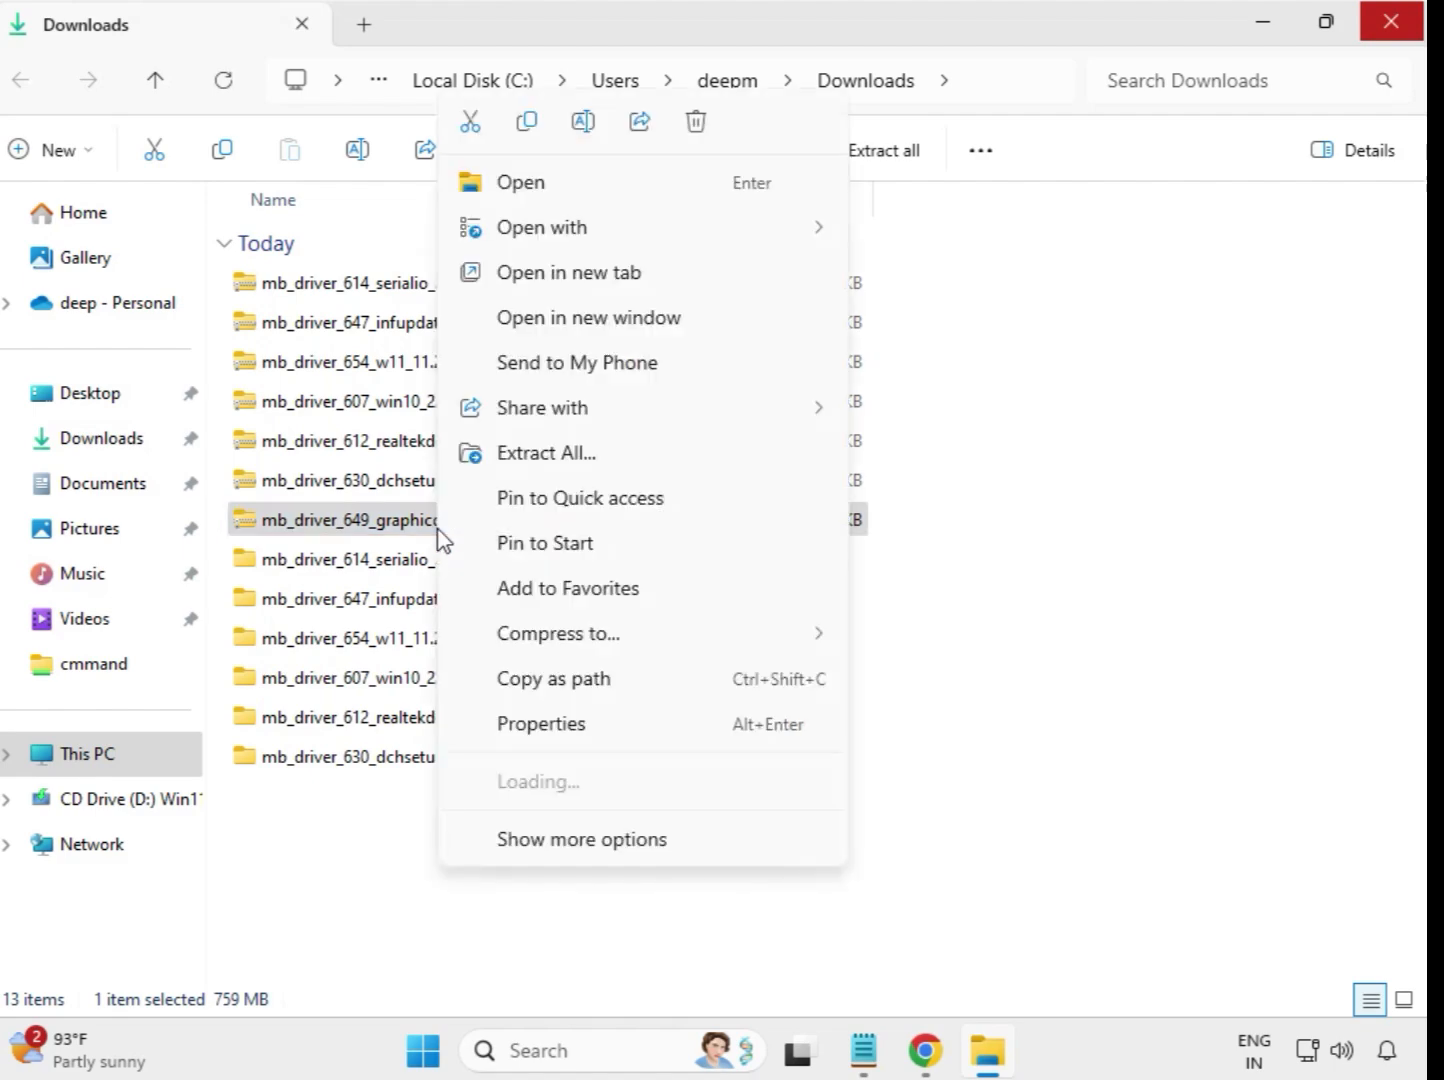
pyautogui.click(567, 454)
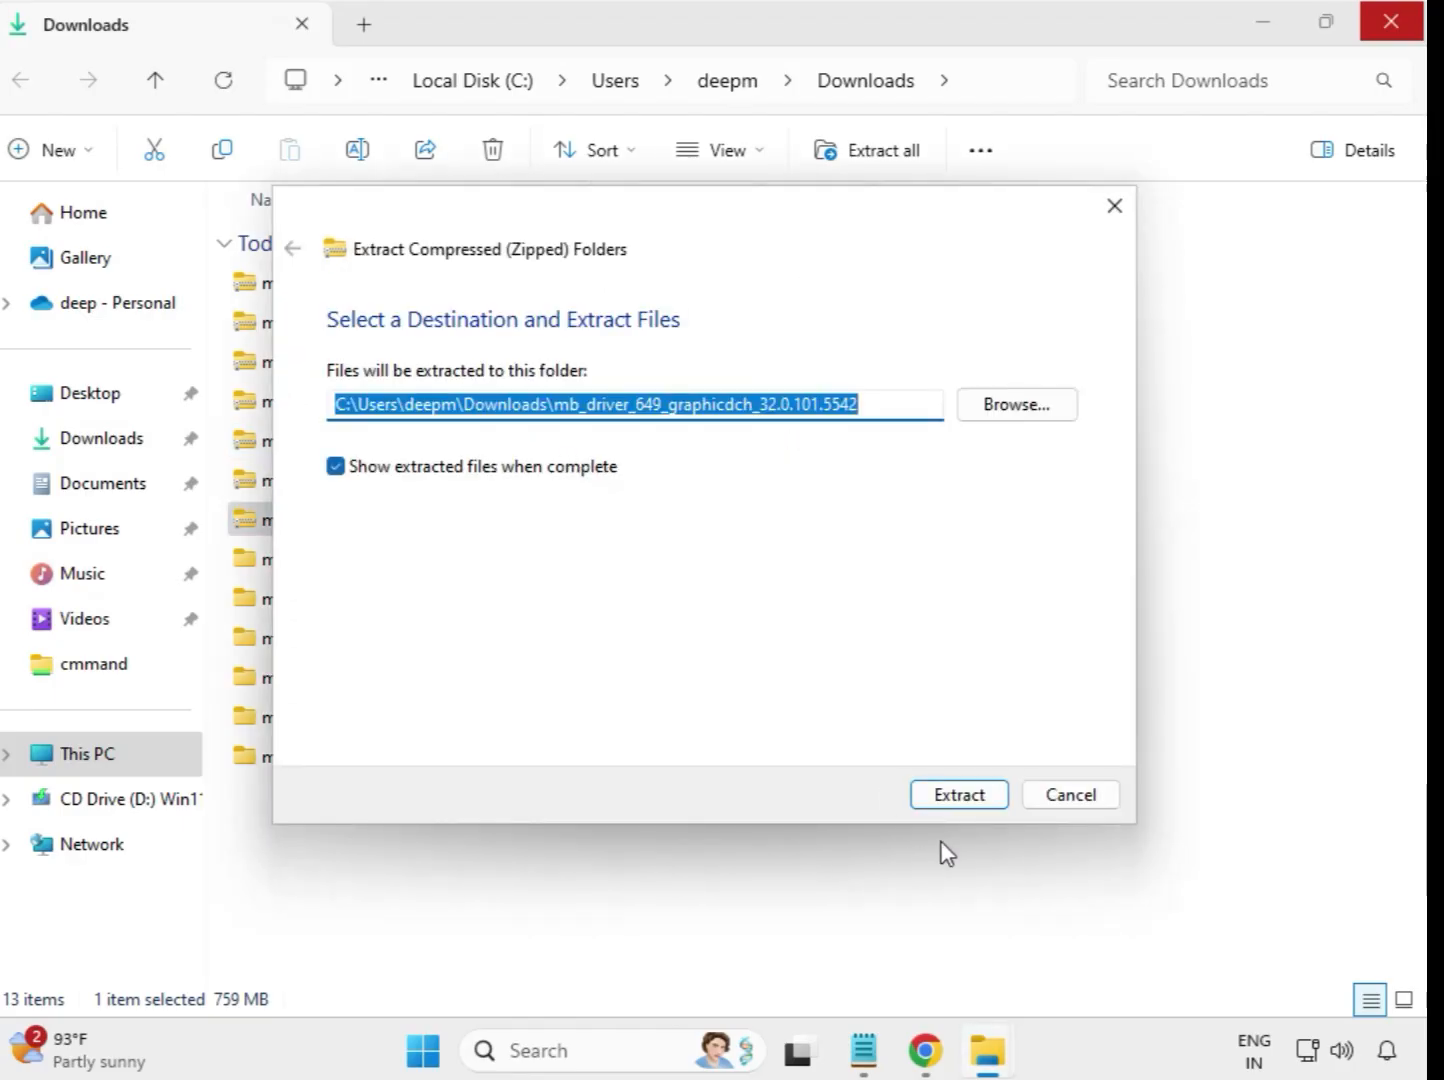
pyautogui.click(954, 800)
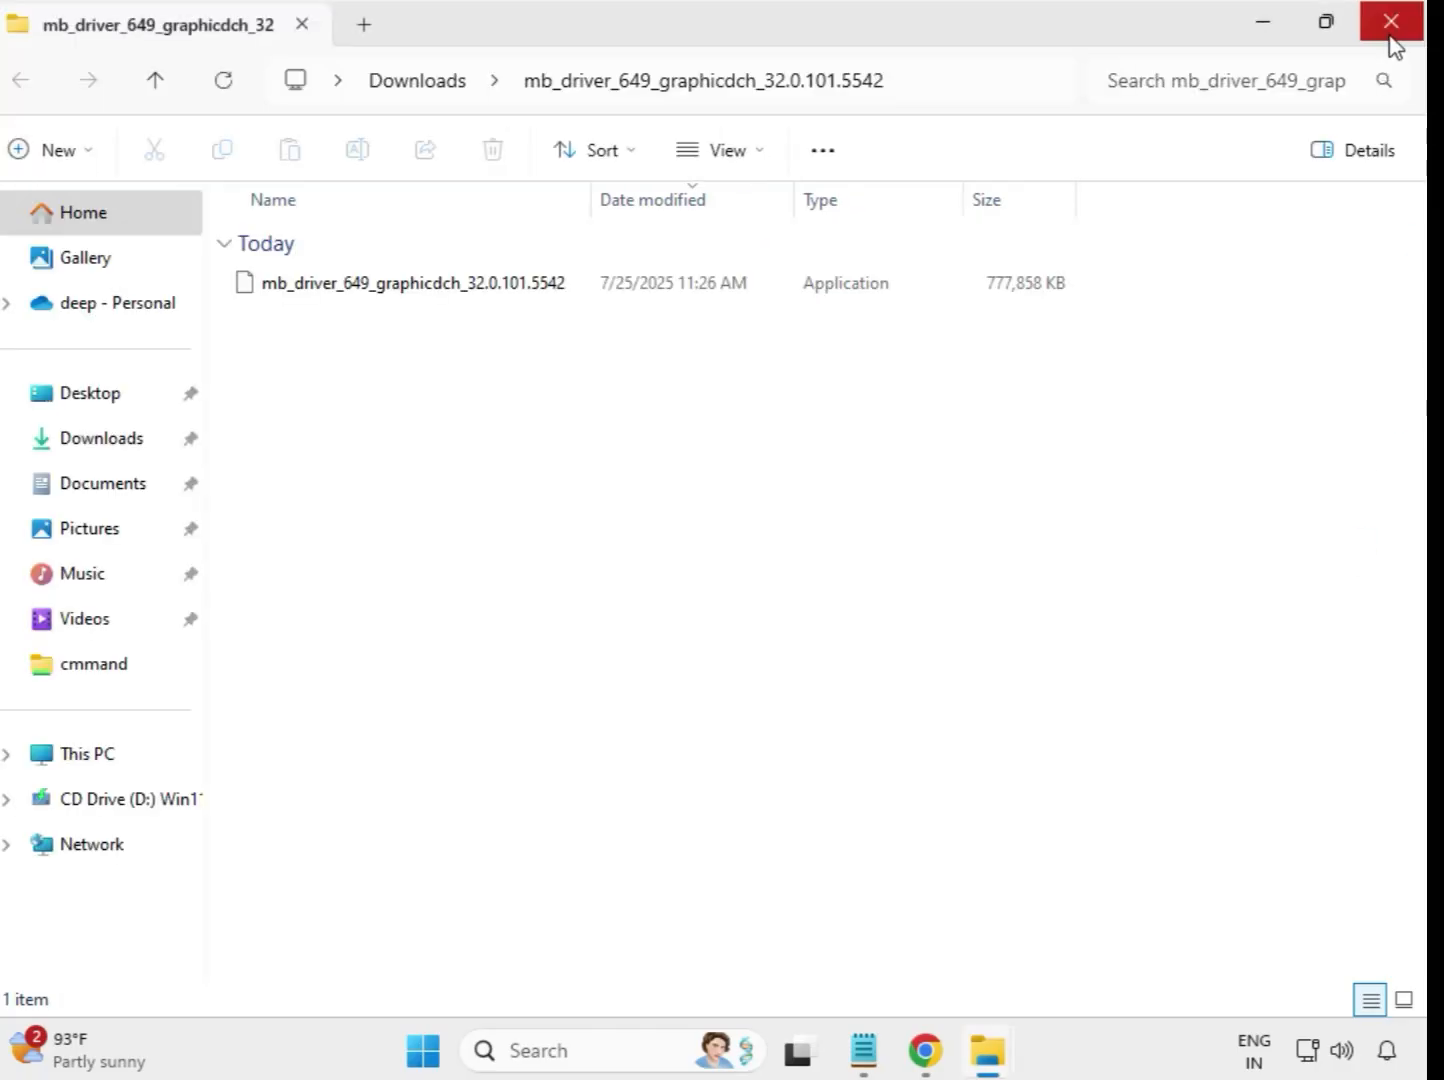
pyautogui.click(1391, 31)
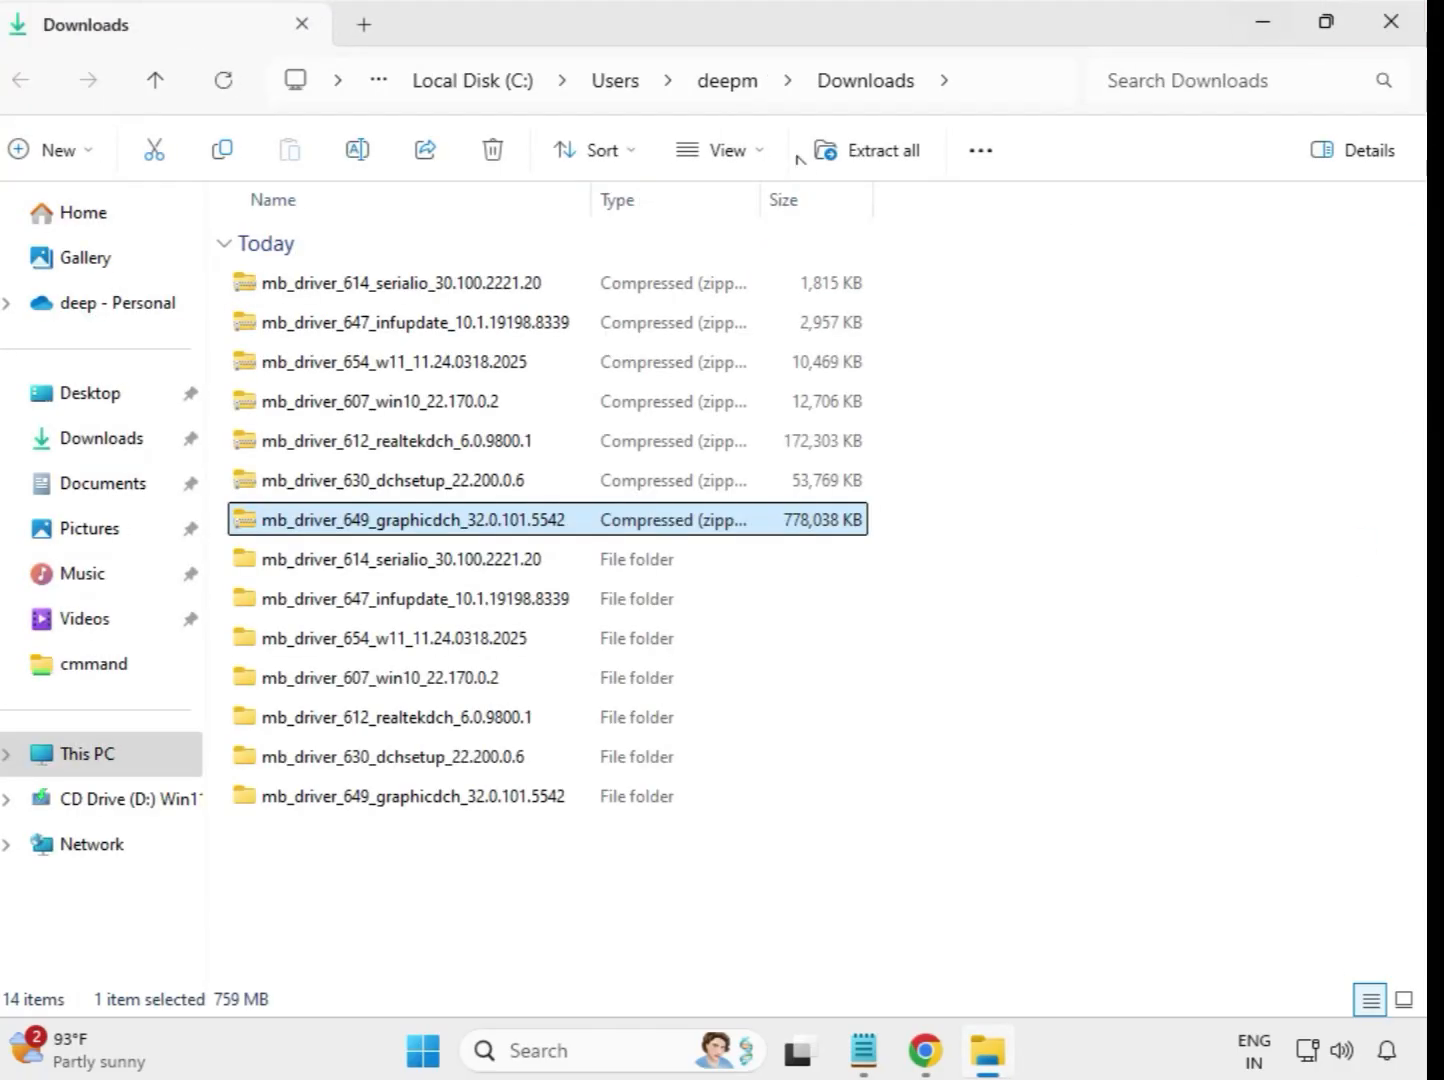
# Refresh the Downloads folder listing and select all seven extracted driver folders.
pyautogui.click(948, 842)
pyautogui.rightClick(533, 861)
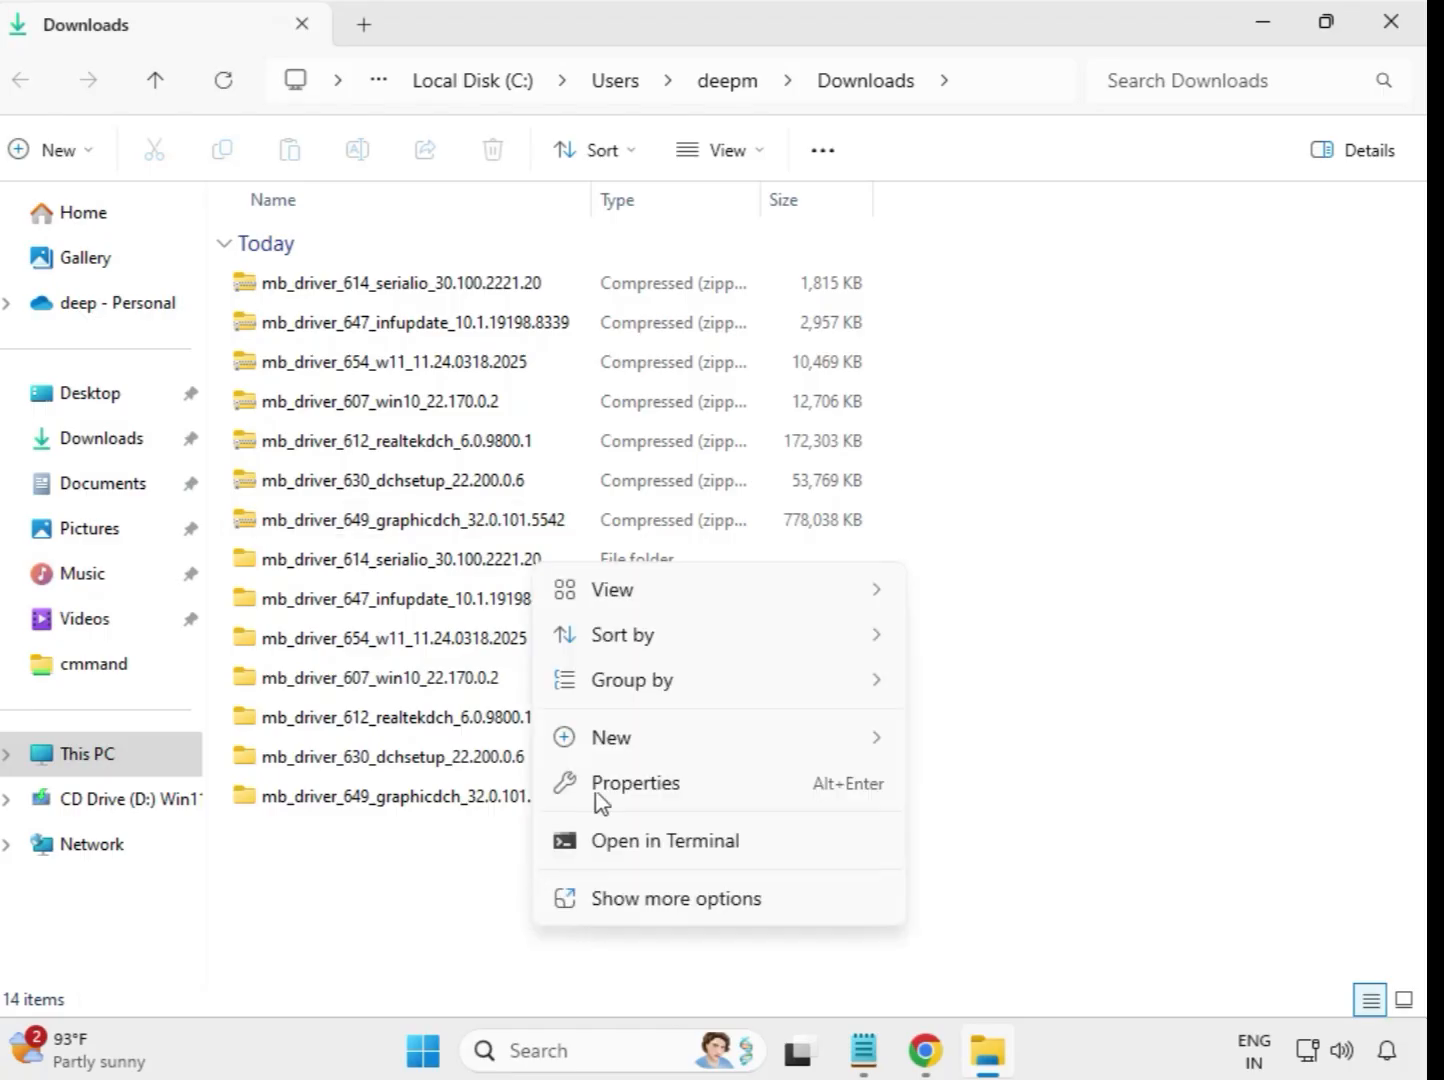
pyautogui.click(690, 898)
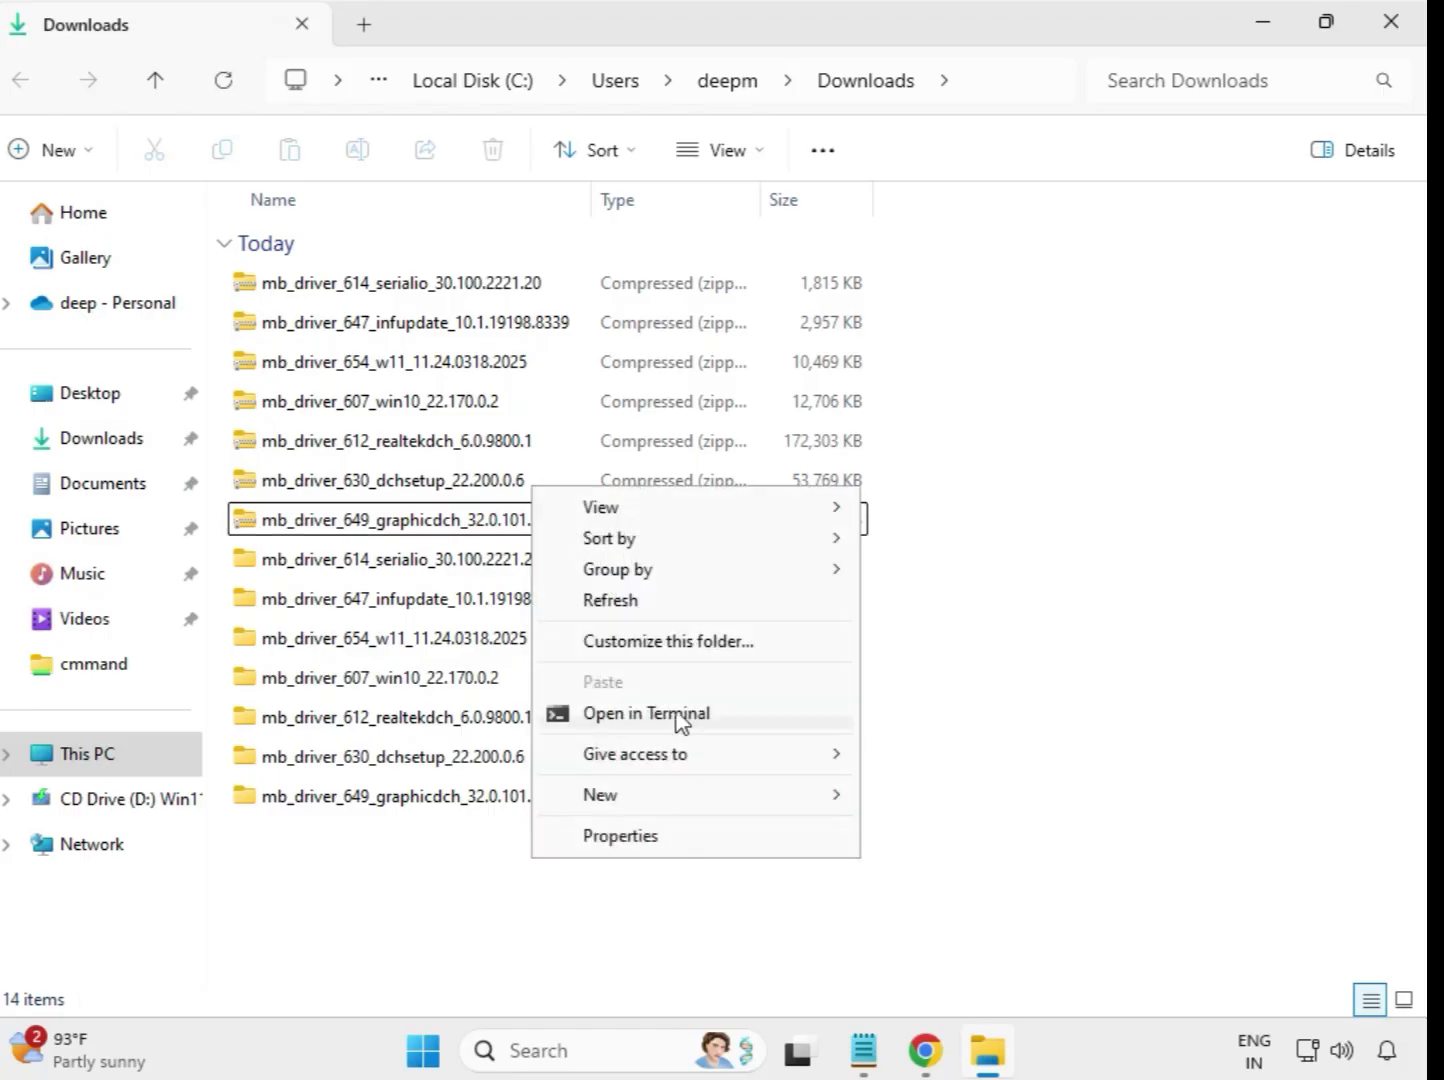
pyautogui.click(621, 601)
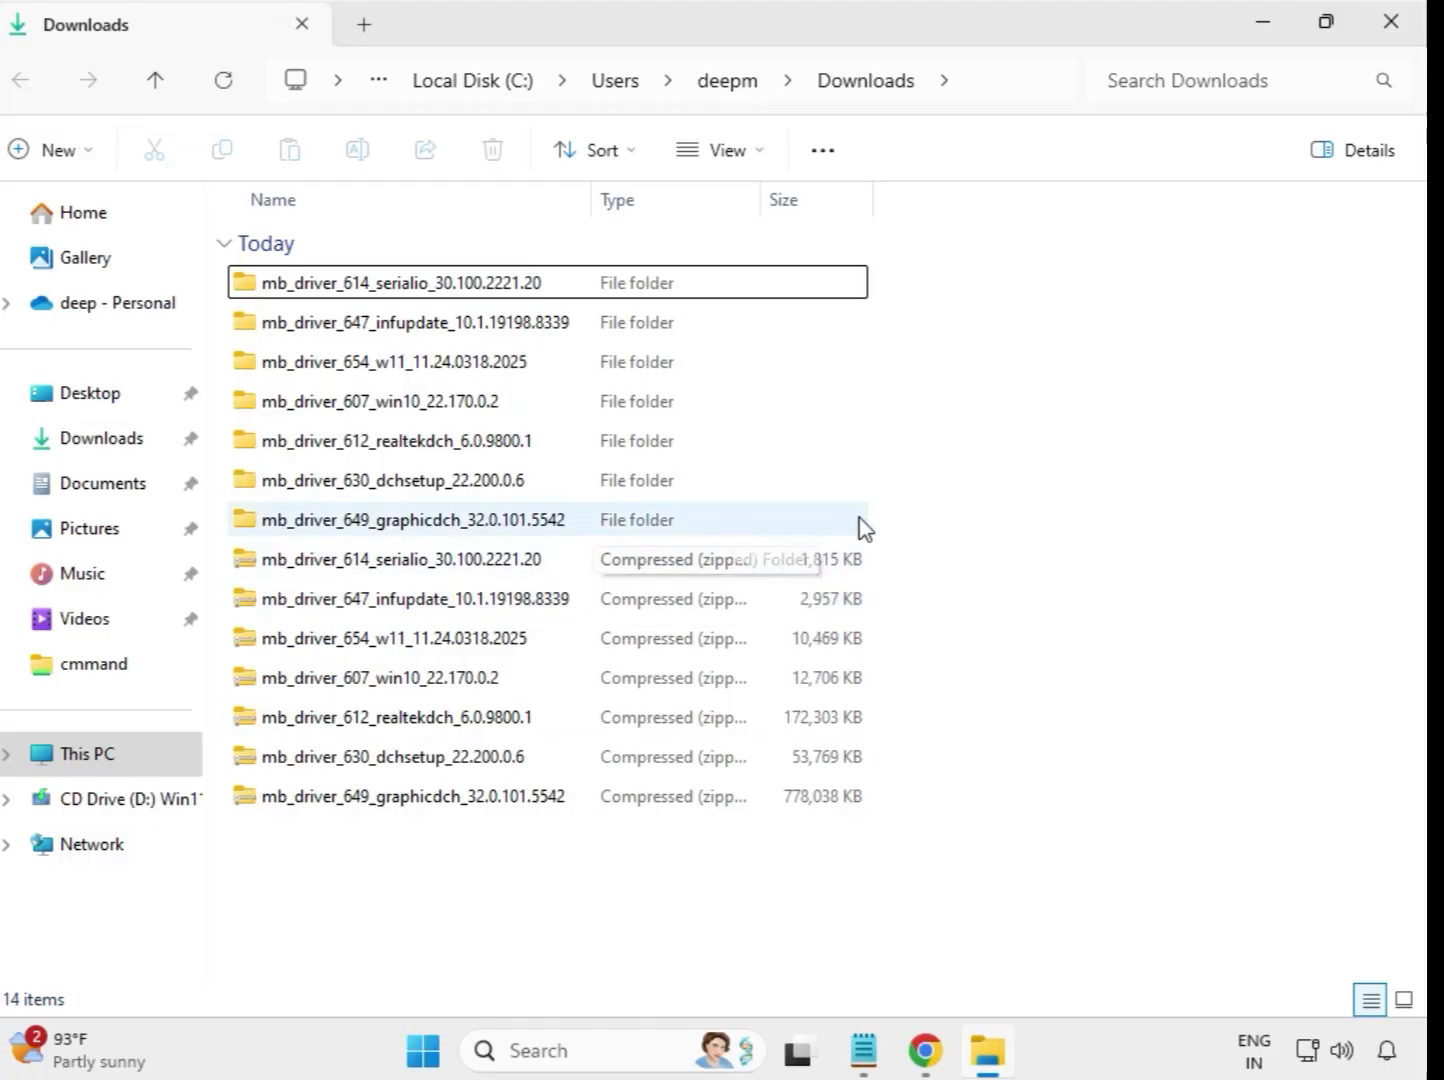
pyautogui.moveTo(884, 518); pyautogui.dragTo(548, 271)
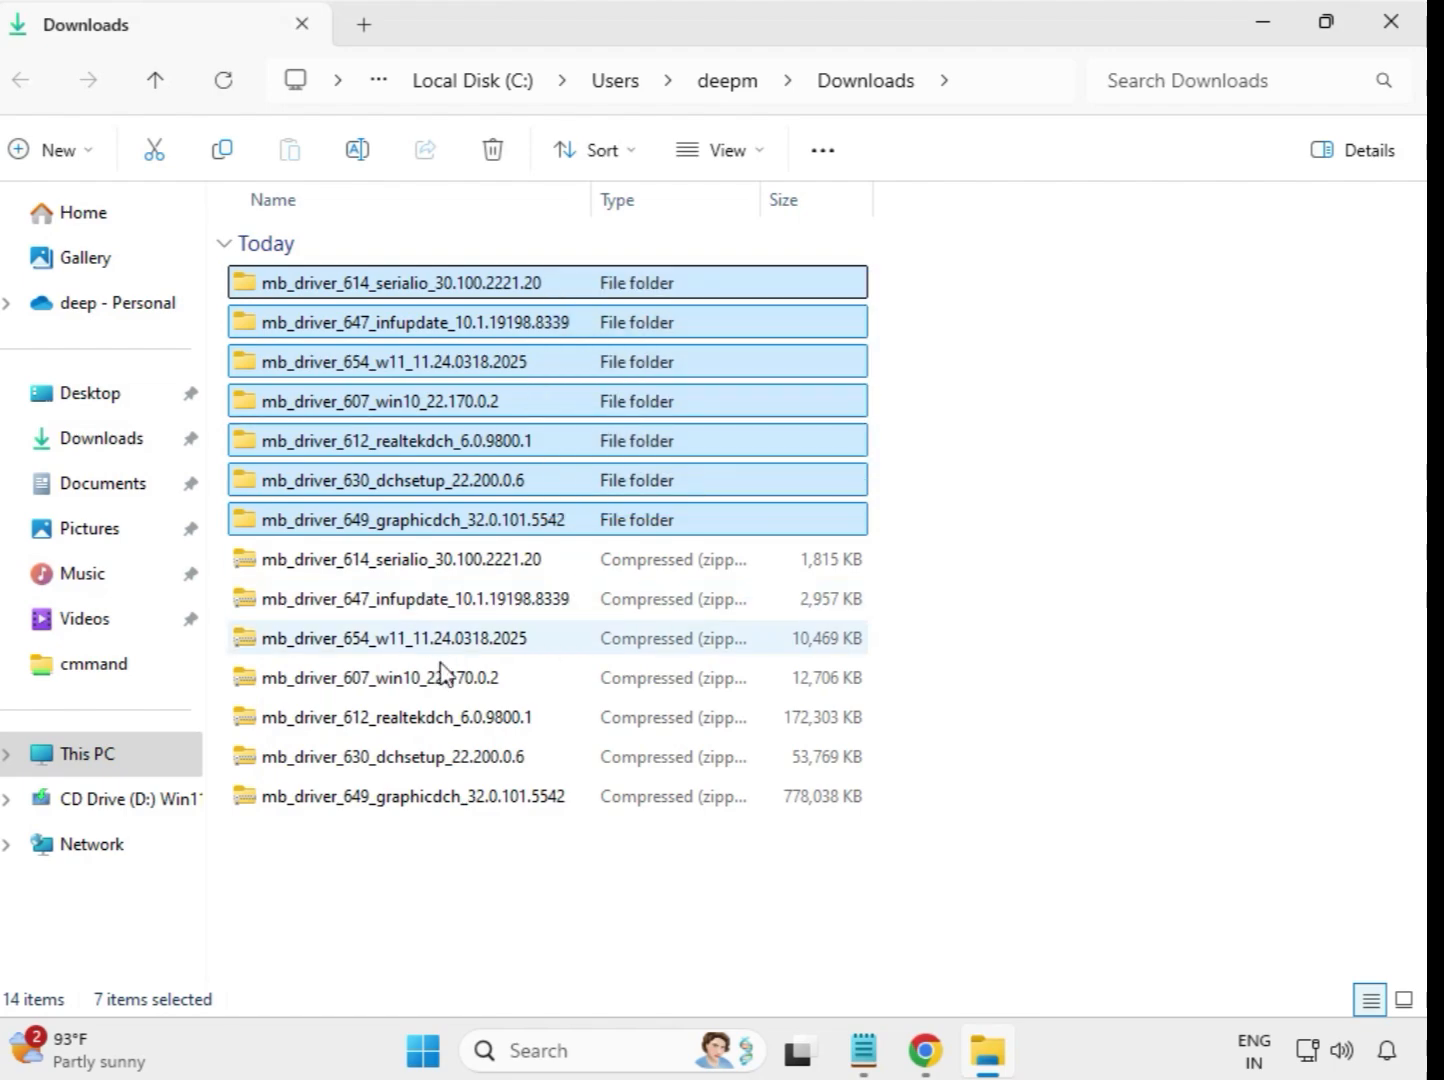
# Open the extracted mb_driver_614_serialio_30.100.2221.20 folder and select the driver application inside it.
pyautogui.click(455, 288)
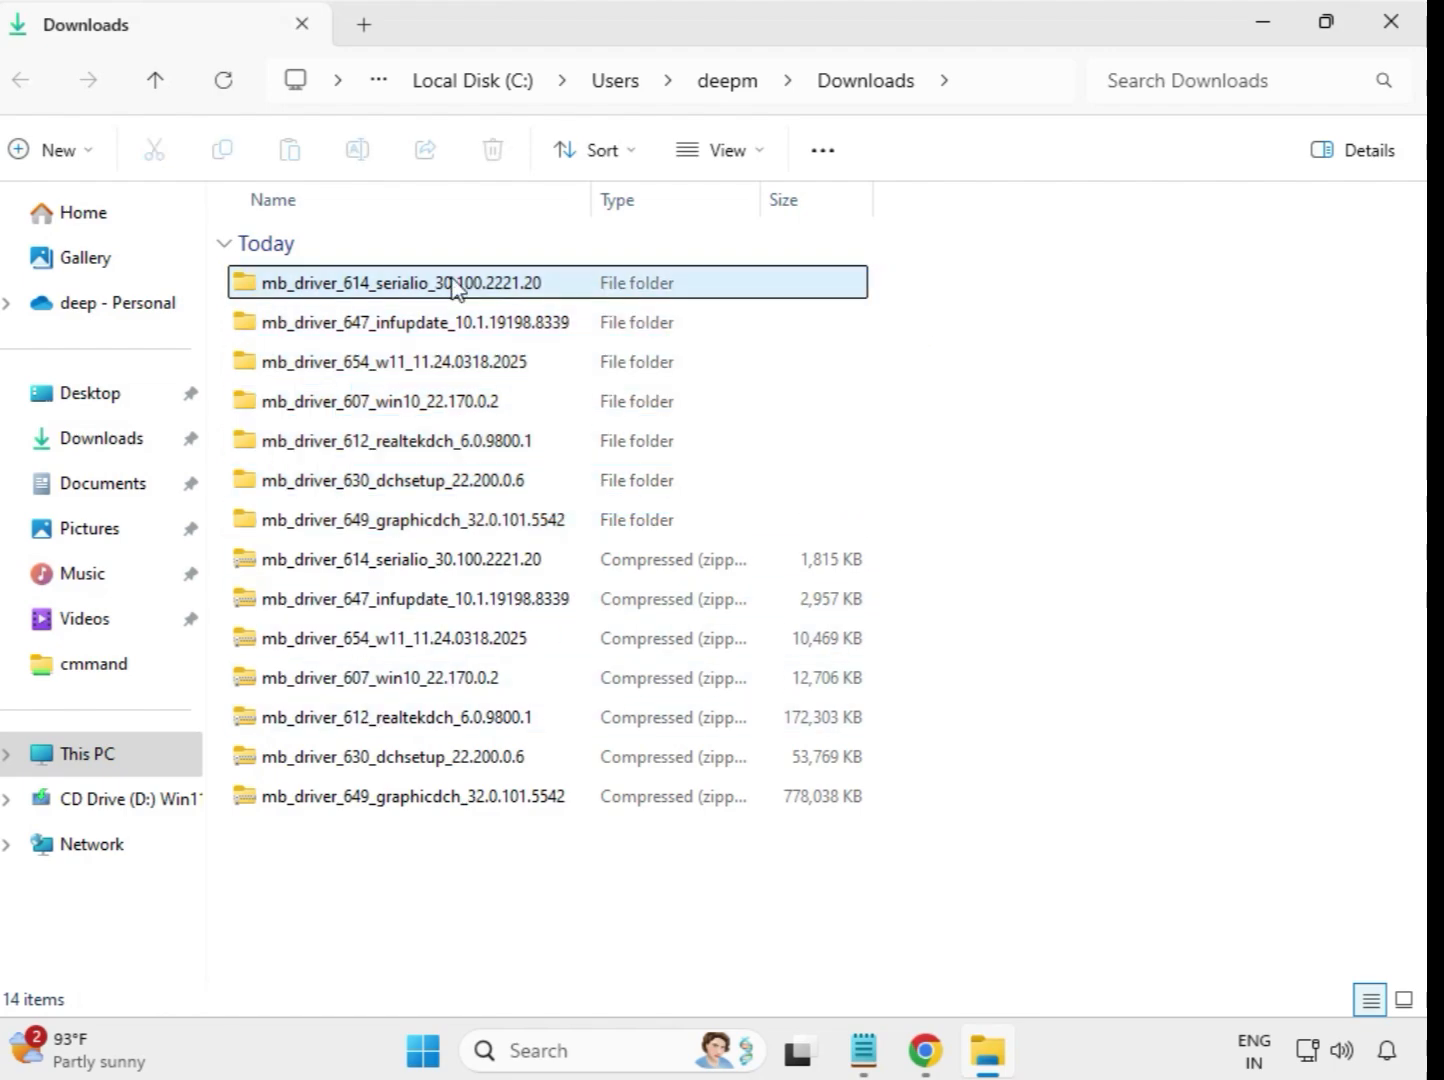
pyautogui.doubleClick(403, 286)
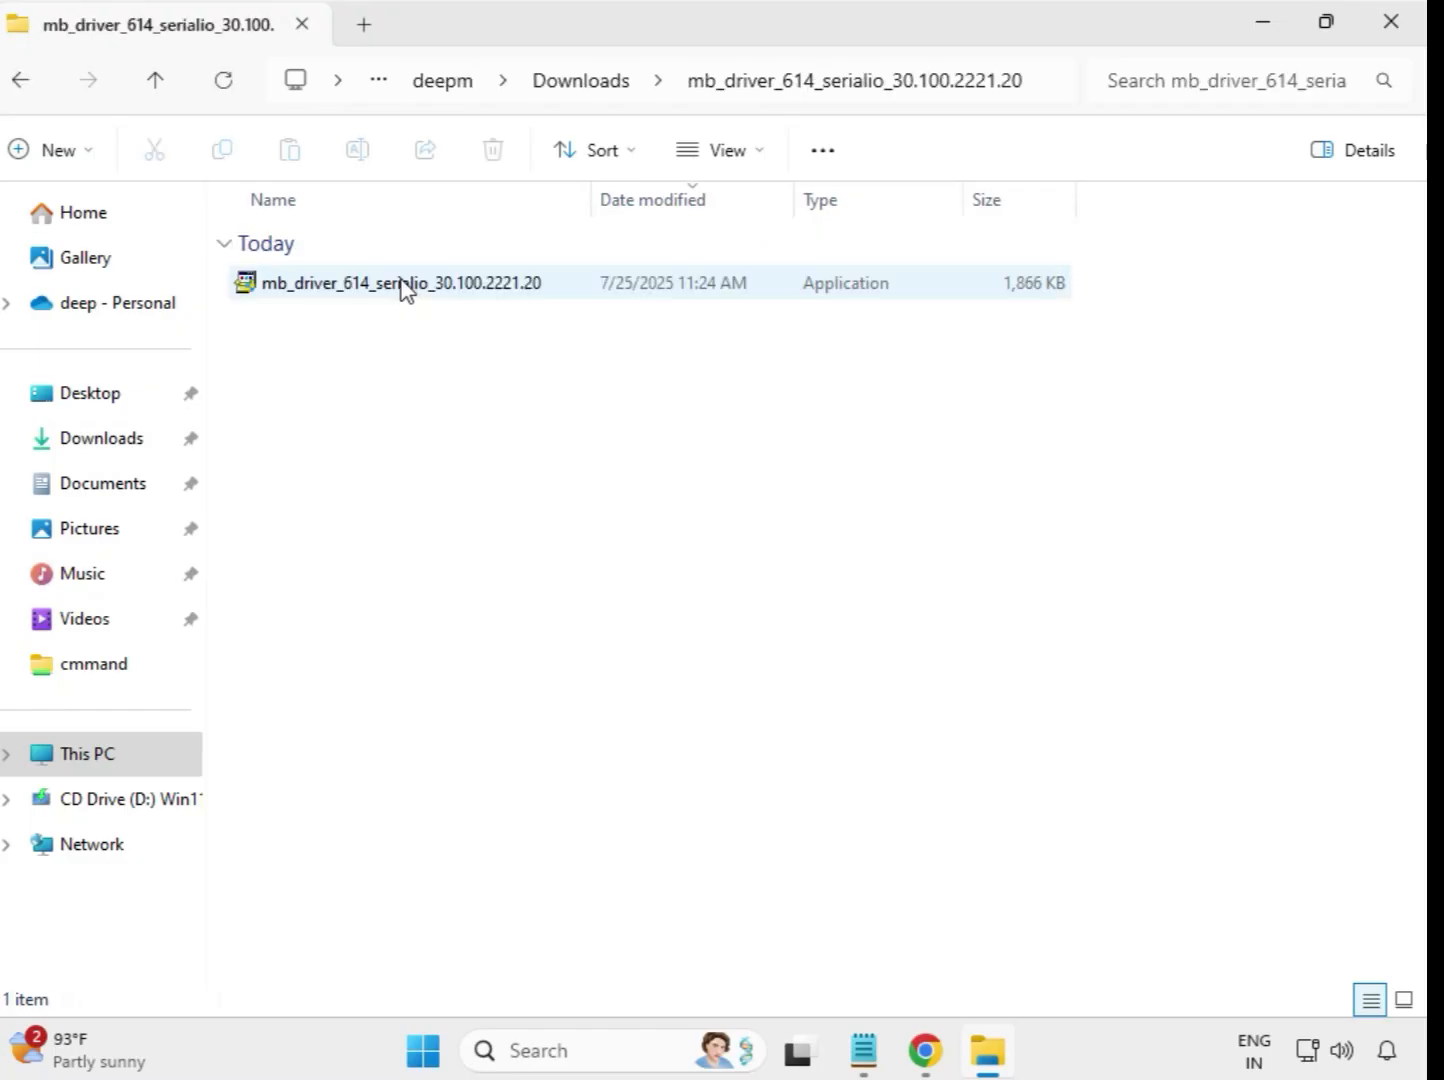
pyautogui.click(385, 290)
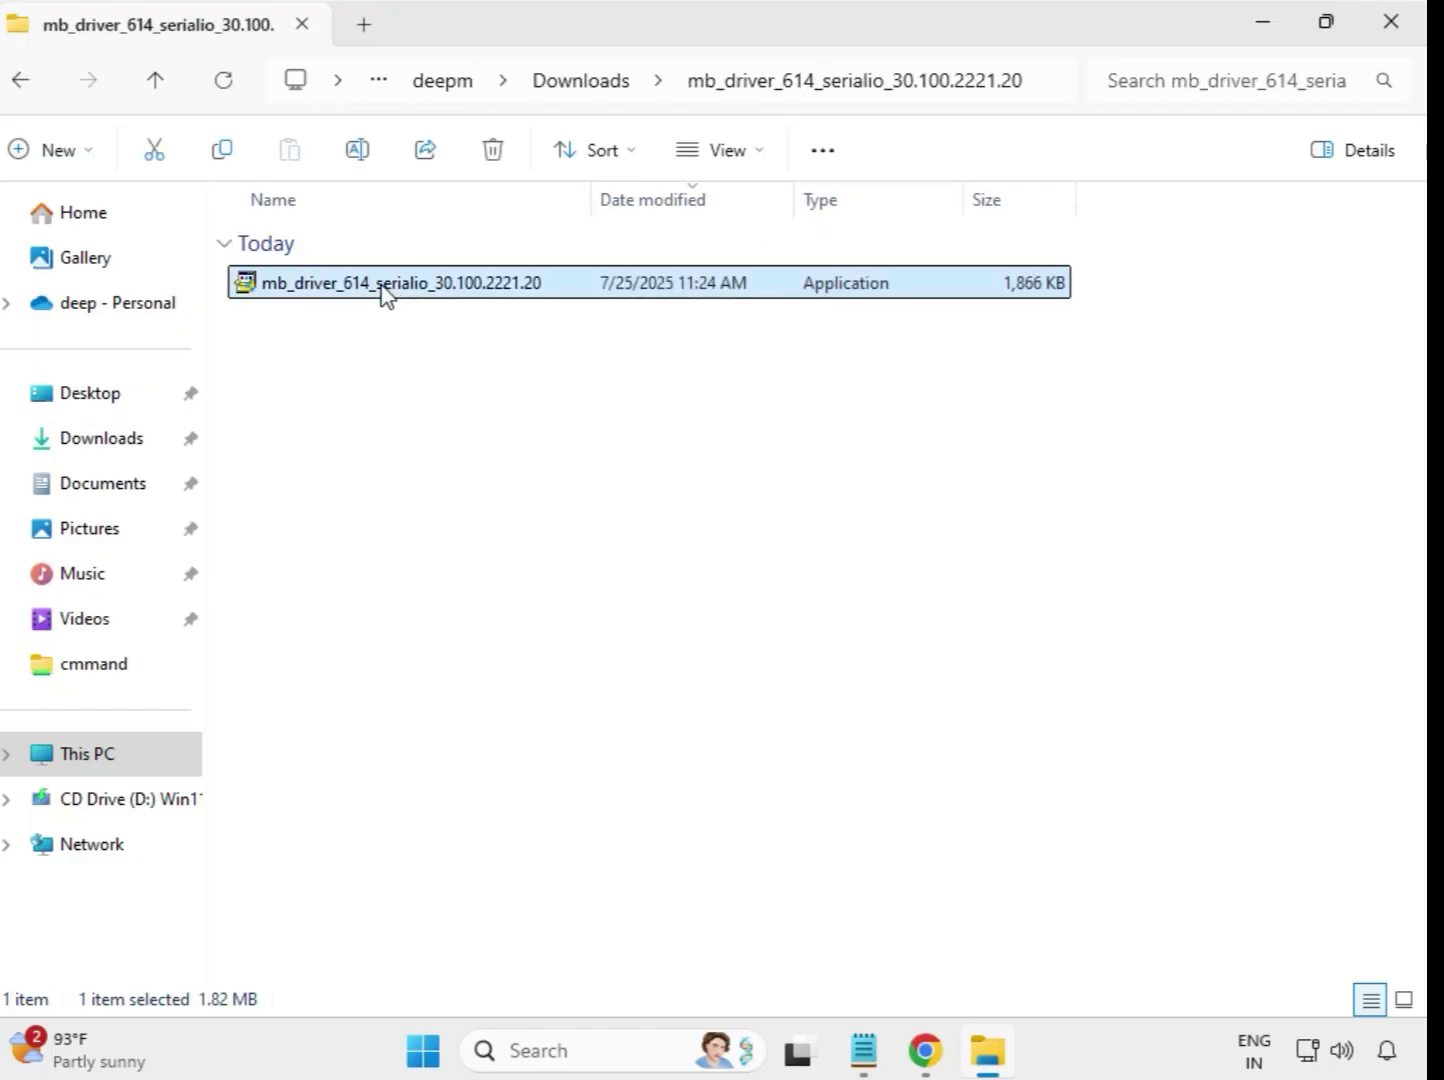
# Run the mb_driver_614_serialio_30.100.2221.20 application as administrator, allow its changes and report in the compatibility prompt that it worked correctly.
pyautogui.rightClick(385, 295)
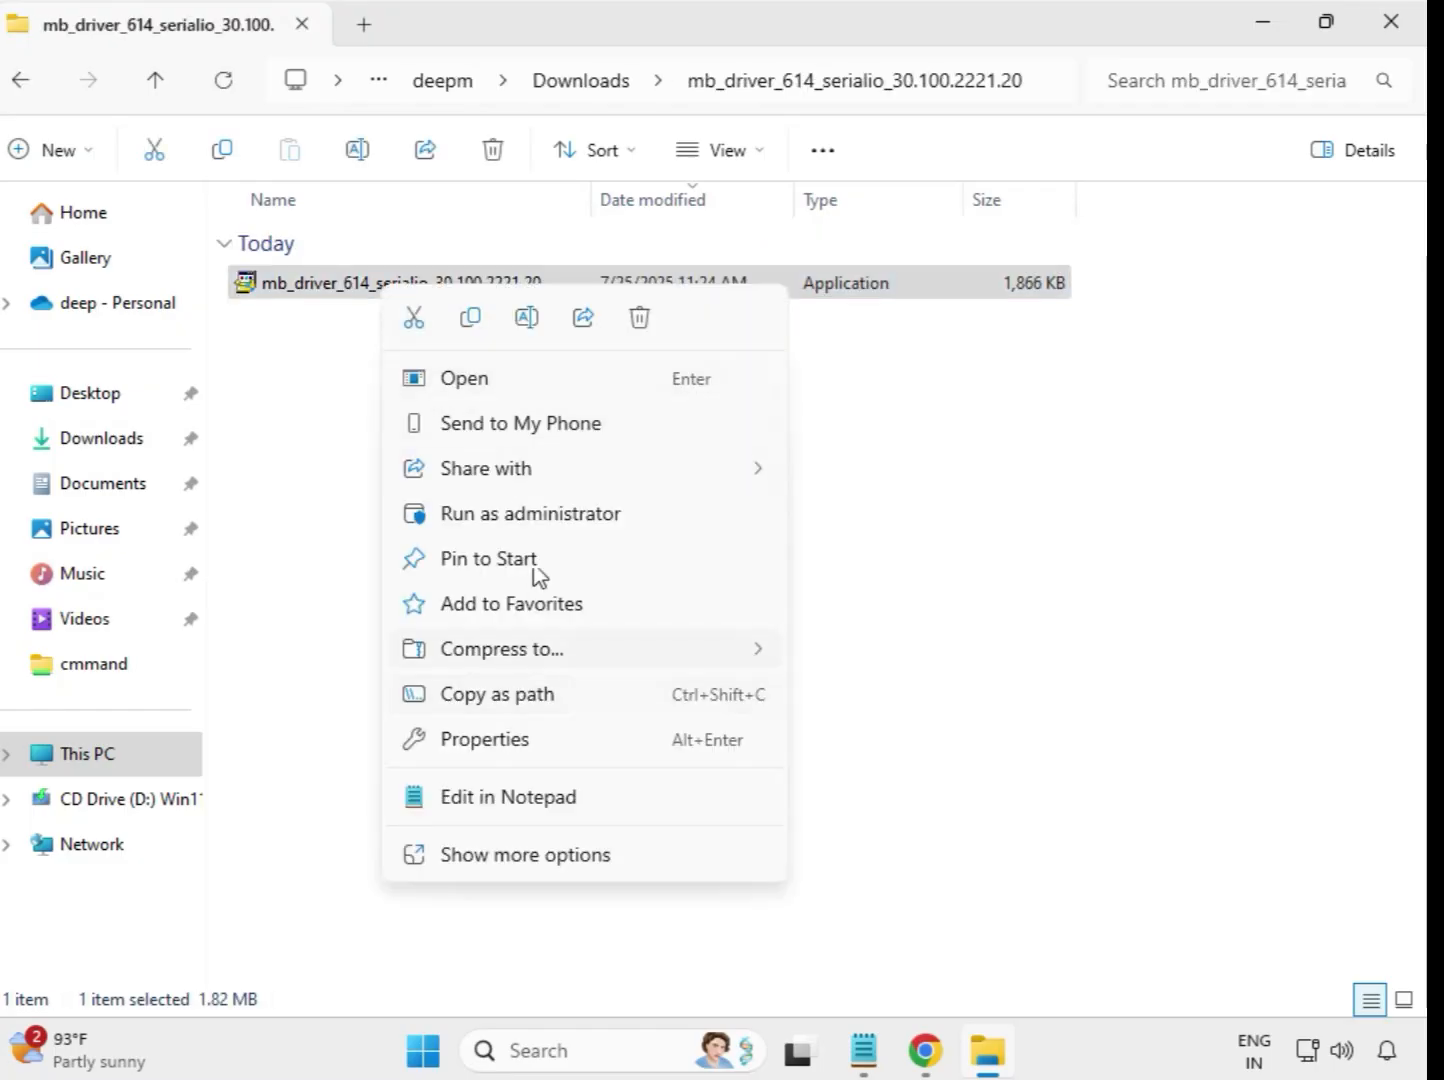
pyautogui.click(510, 515)
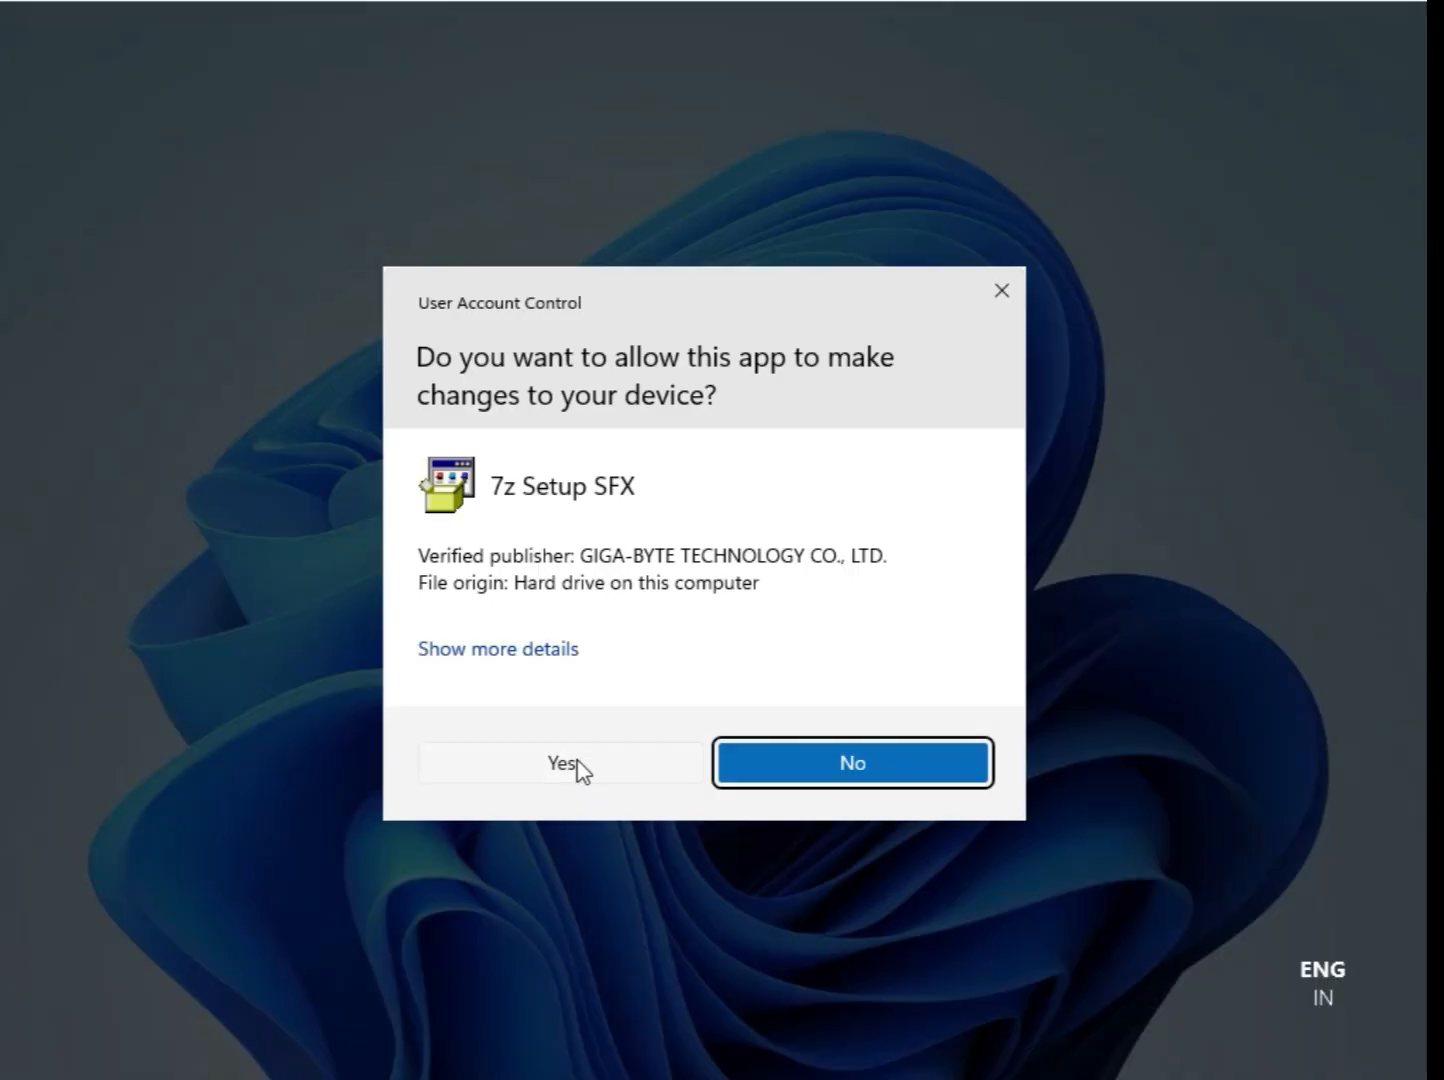
pyautogui.click(584, 767)
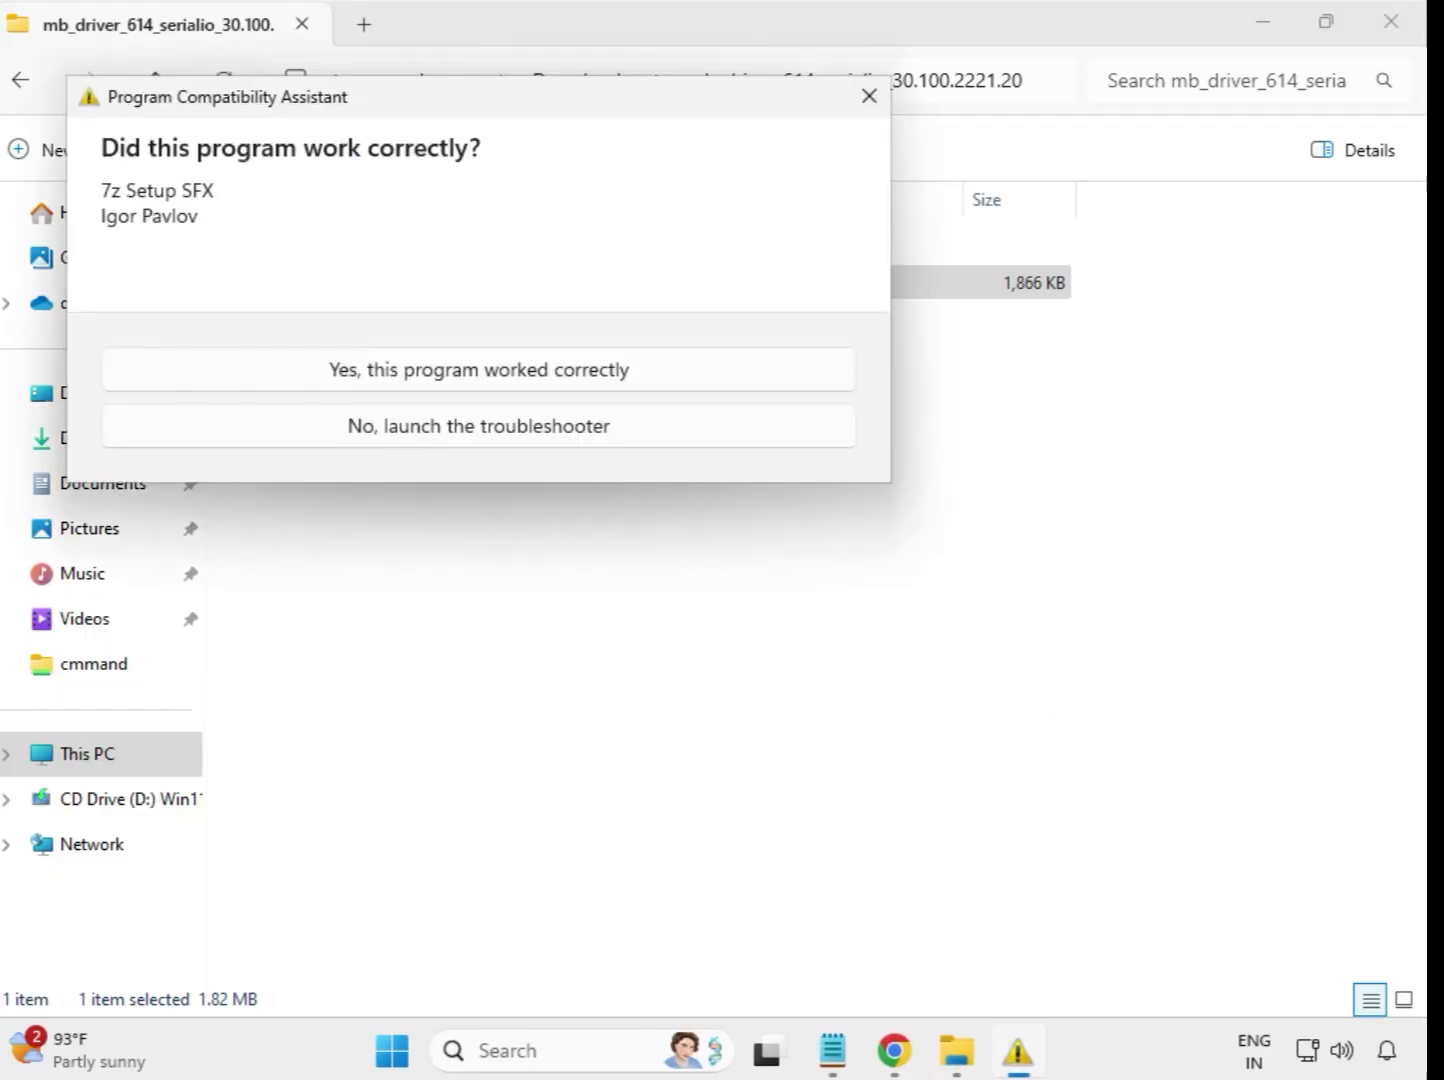
pyautogui.click(709, 378)
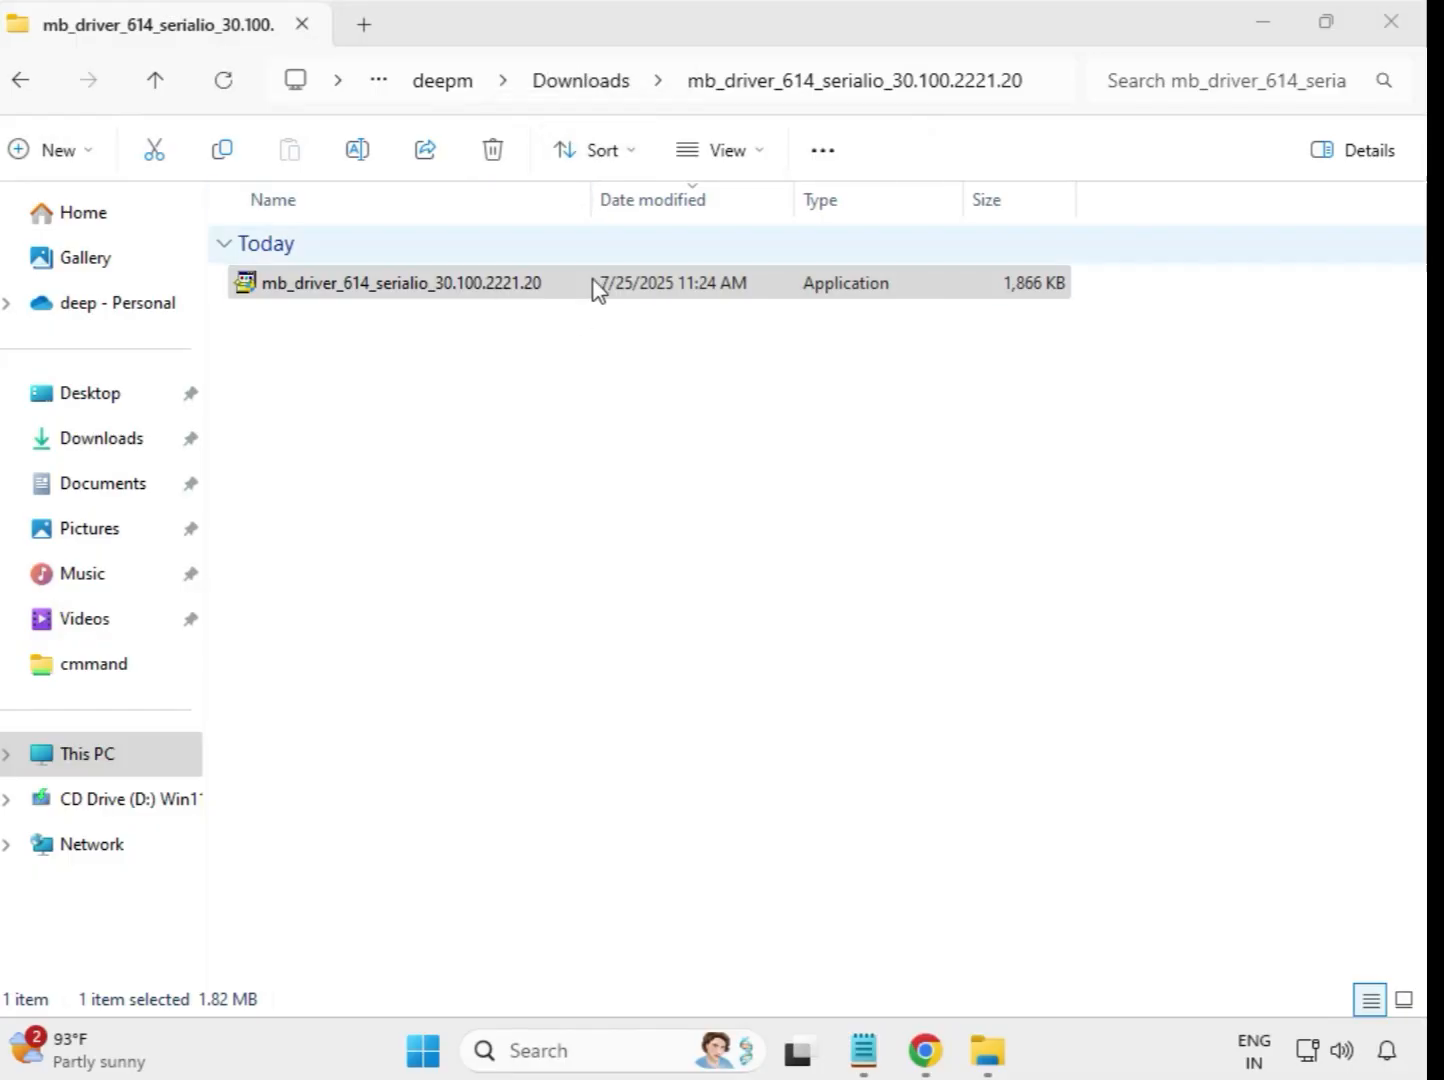
# Run the application in Downloads' extracted mb_driver_647_infupdate_10.1.19198.8339 folder as administrator and allow it to make changes.
pyautogui.click(27, 88)
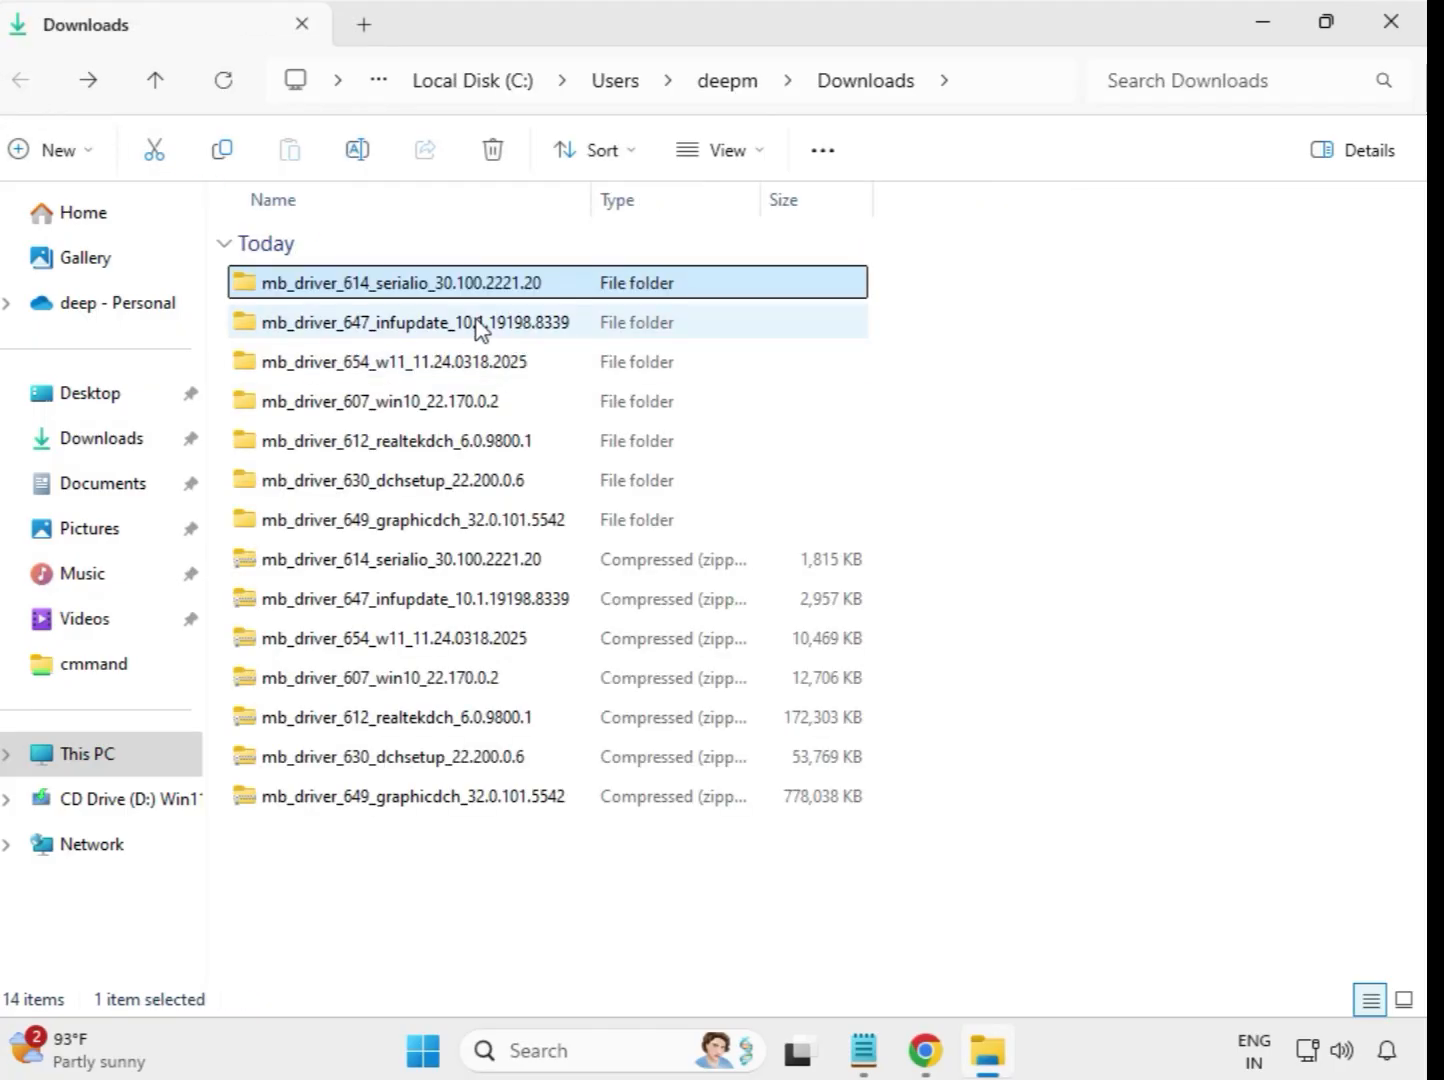
pyautogui.doubleClick(478, 328)
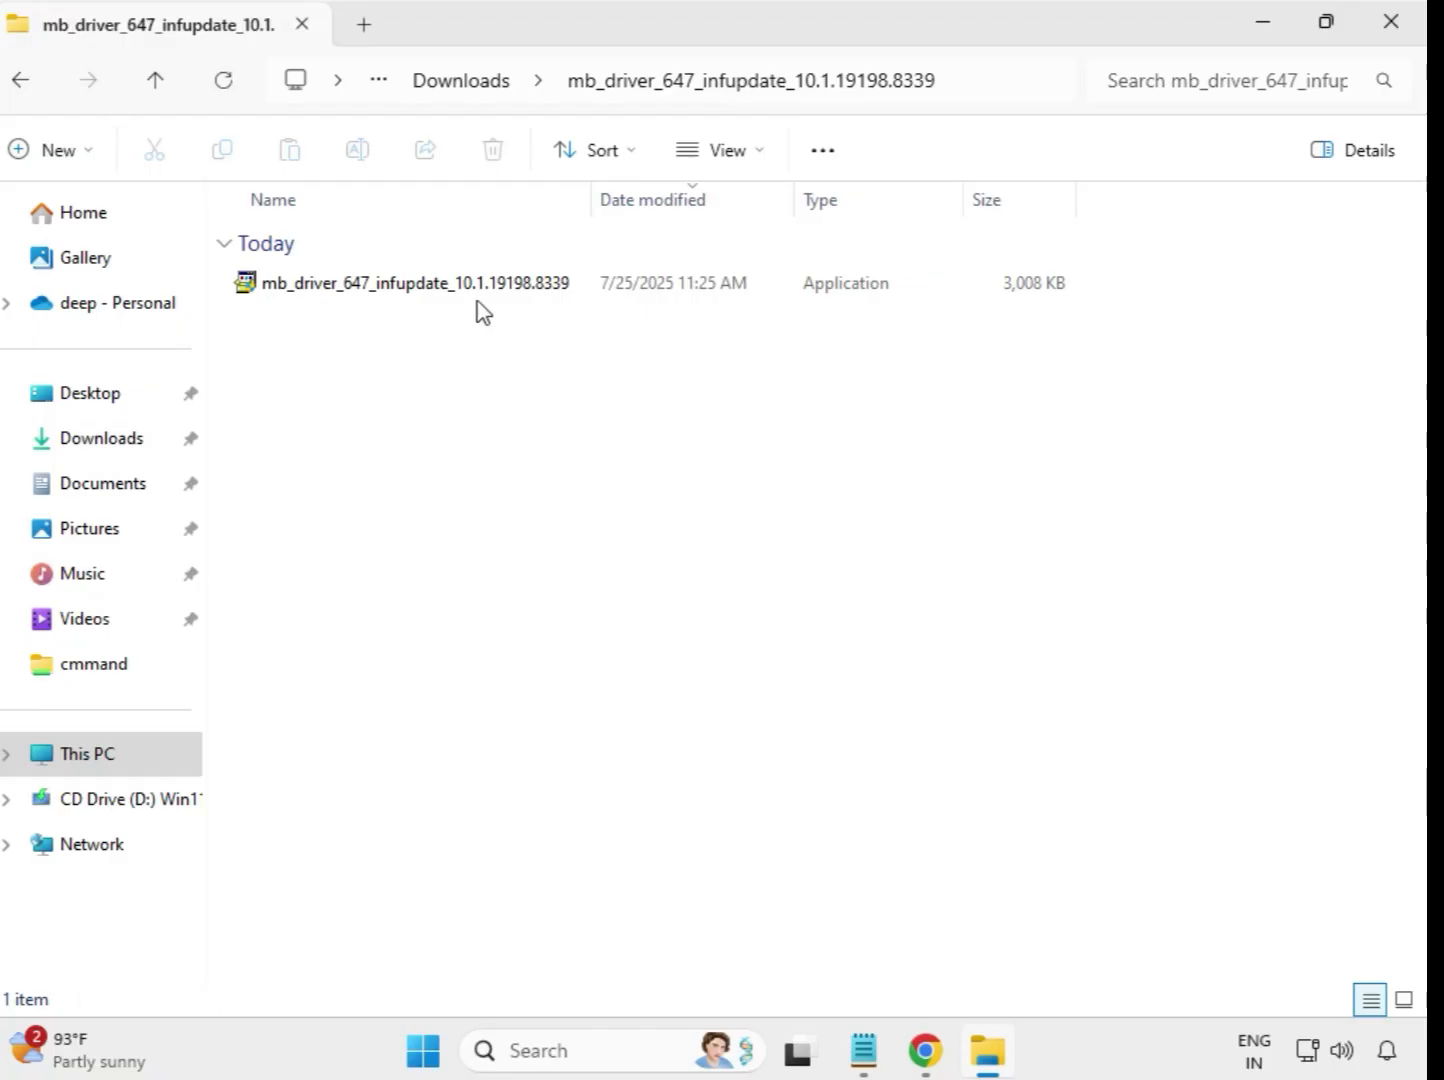
pyautogui.click(481, 293)
pyautogui.rightClick(481, 293)
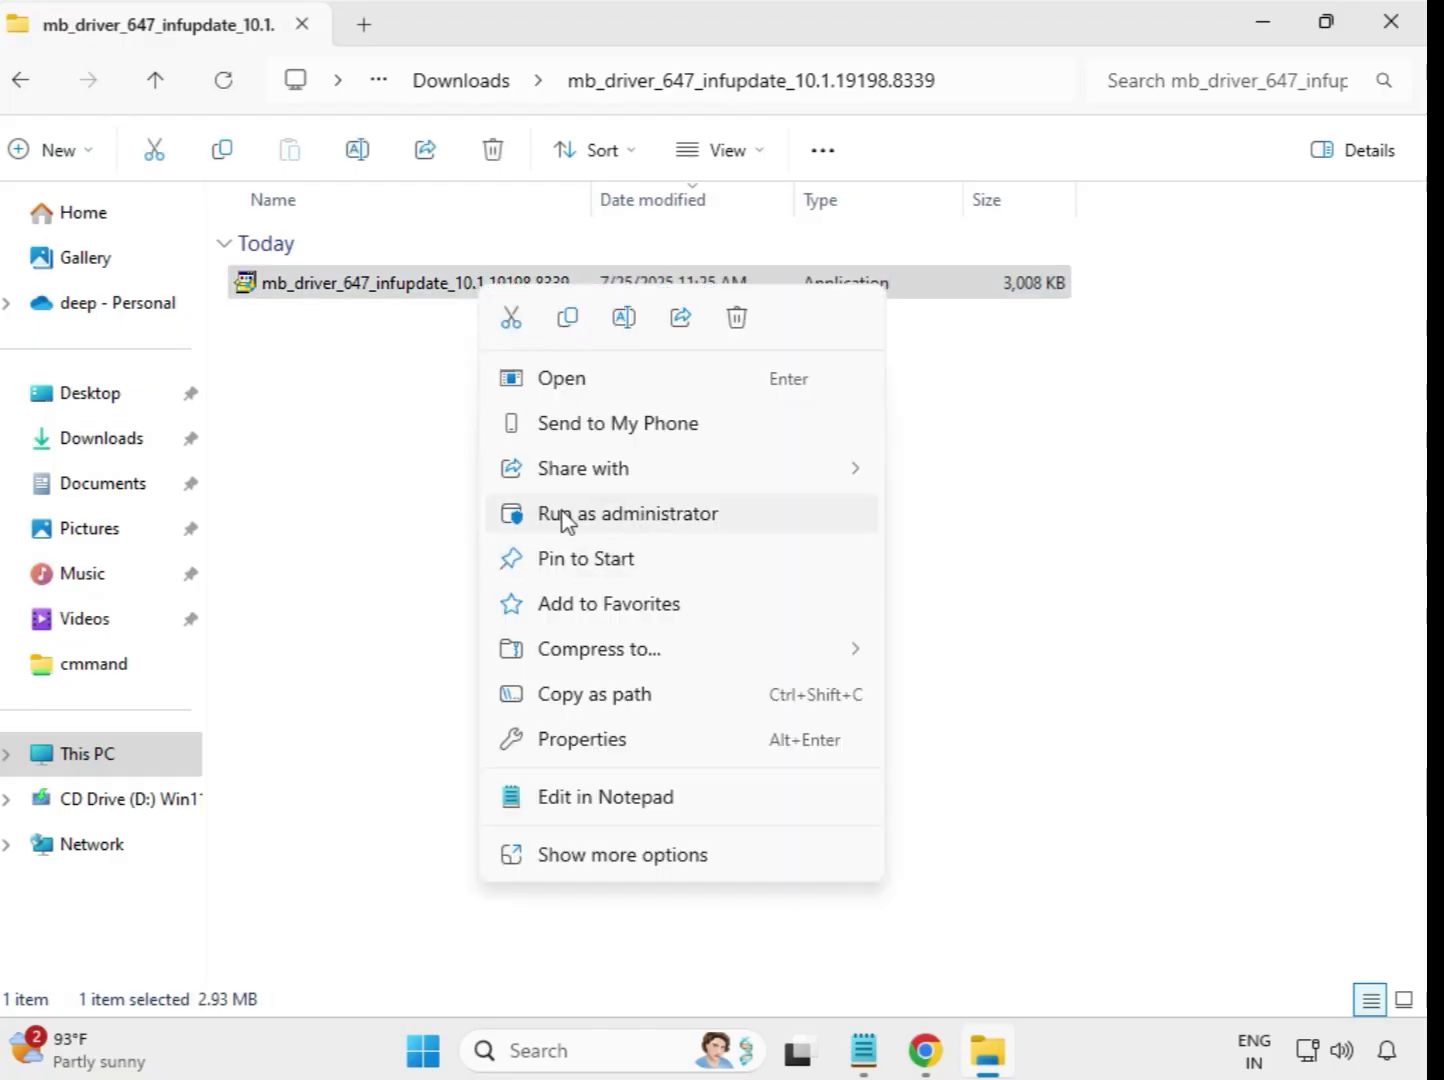
pyautogui.click(642, 515)
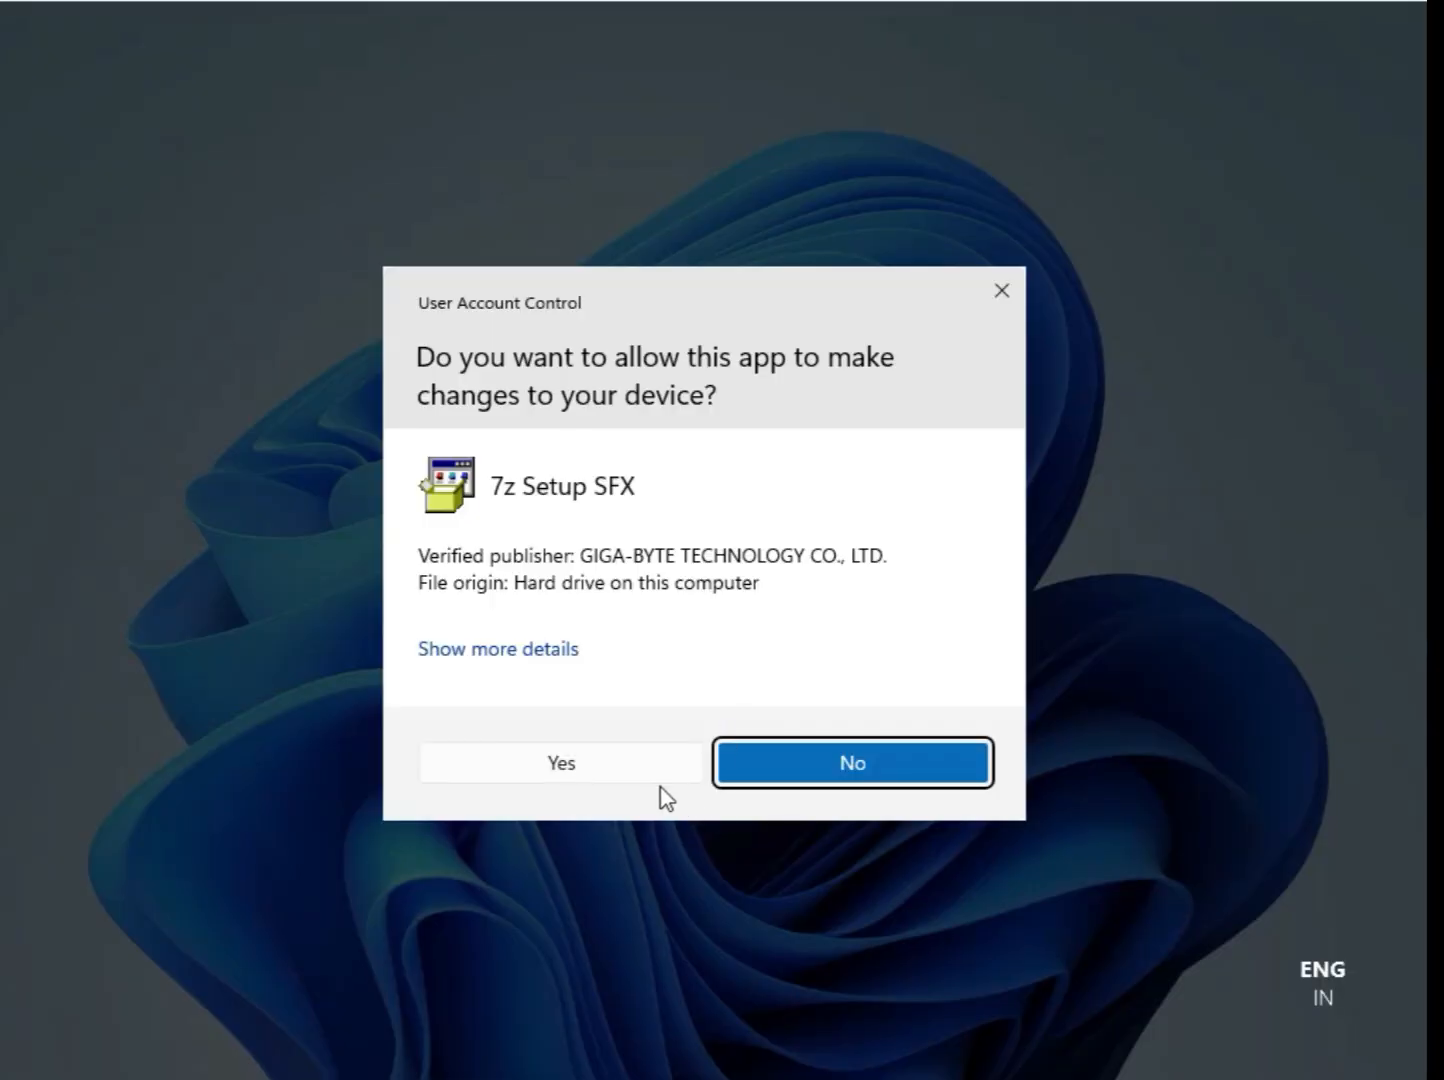
pyautogui.click(657, 778)
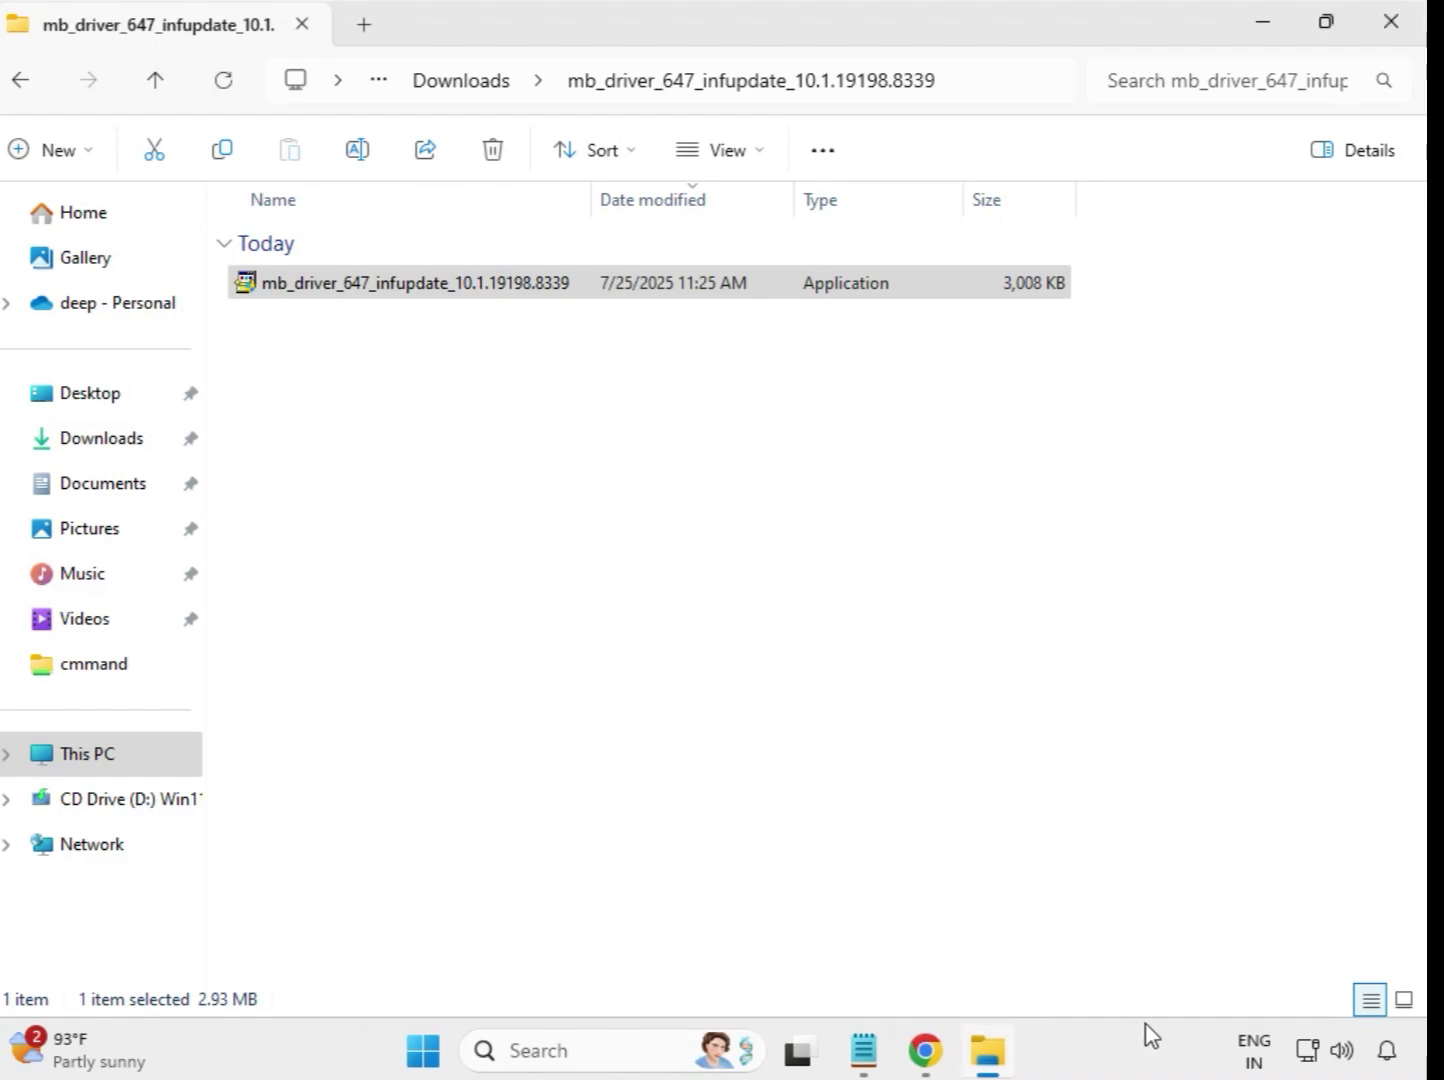
# Run the application in Downloads' extracted mb_driver_654_w11_11.24.0318.2025 folder as administrator and allow it to make changes.
pyautogui.click(435, 88)
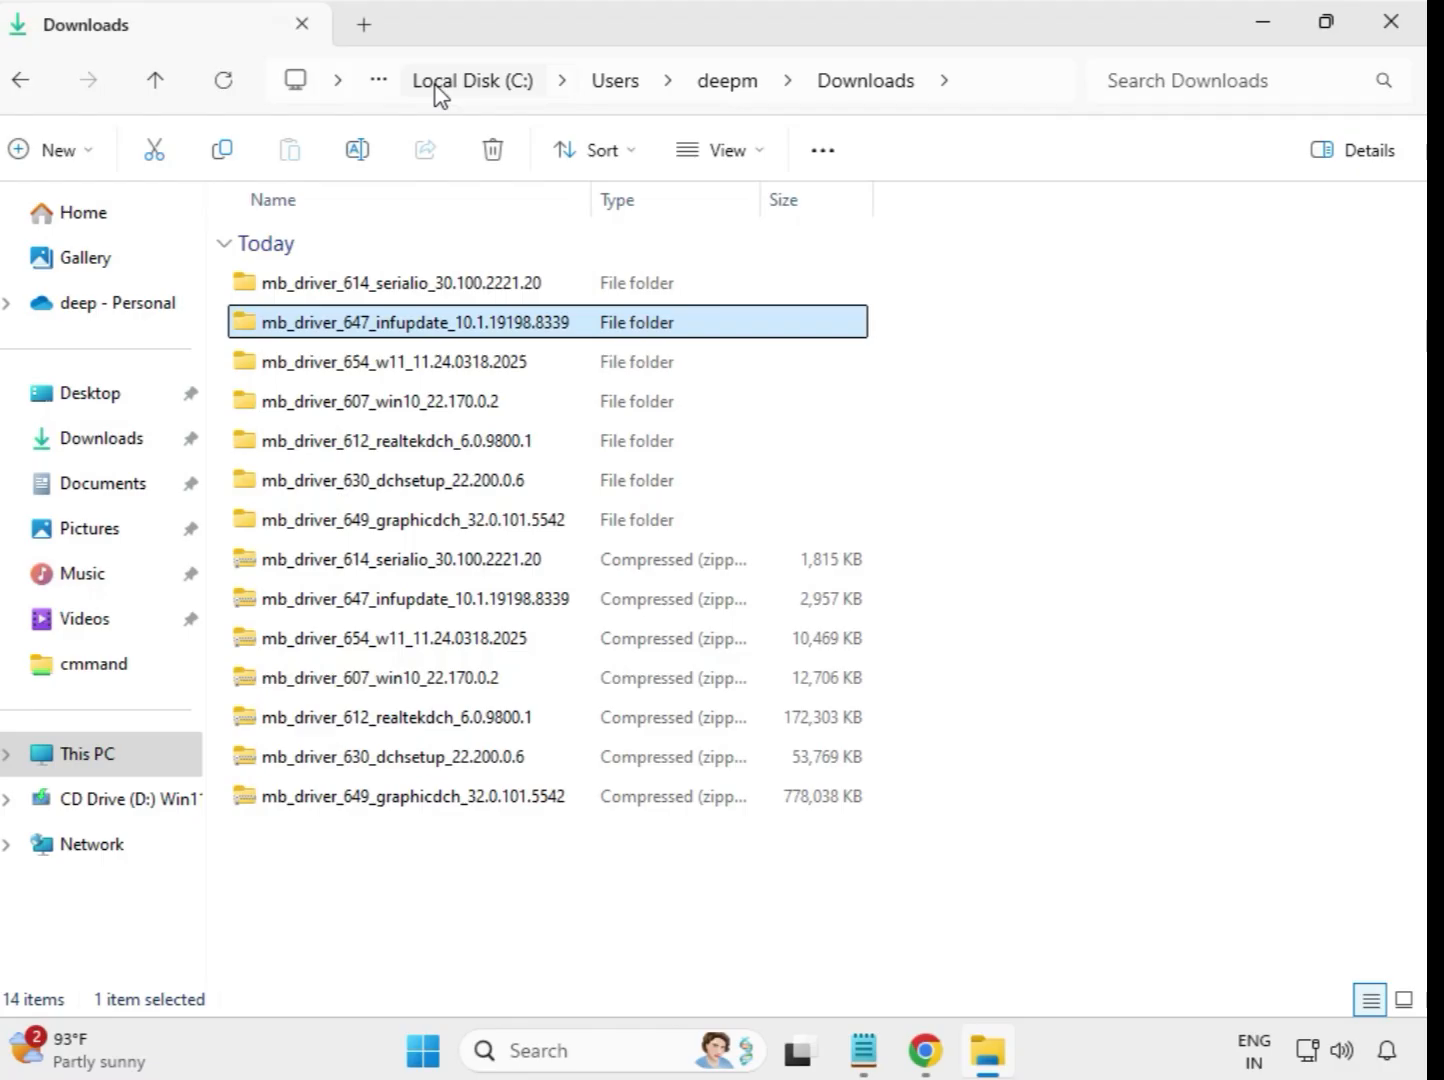
pyautogui.click(405, 365)
pyautogui.doubleClick(405, 366)
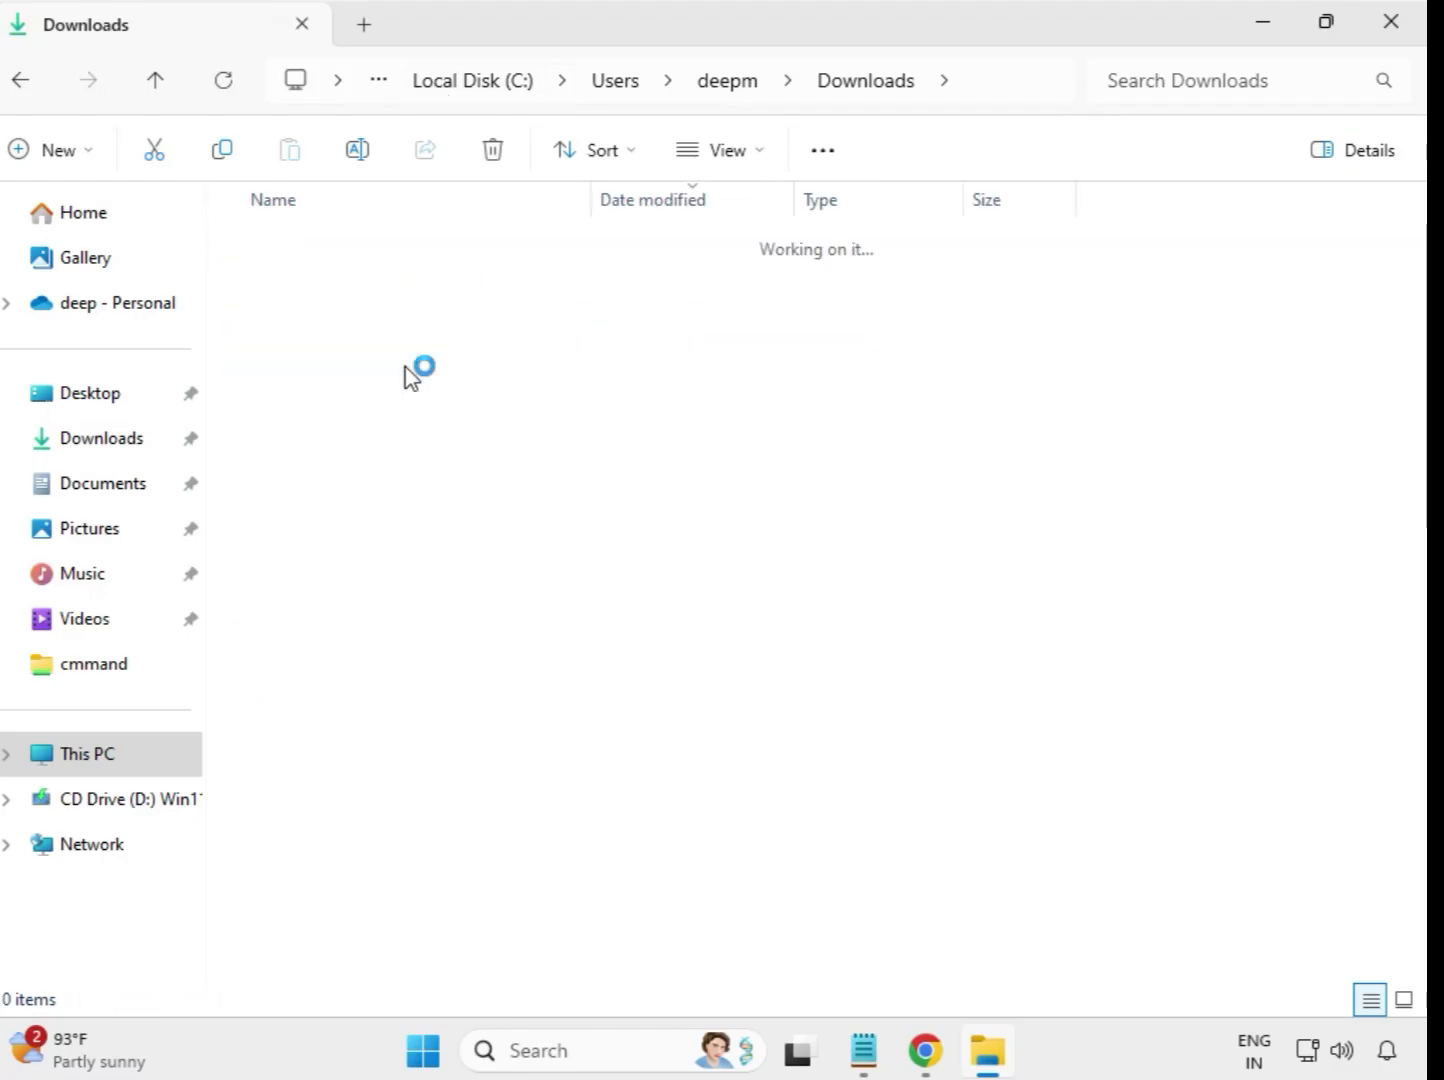
pyautogui.click(428, 298)
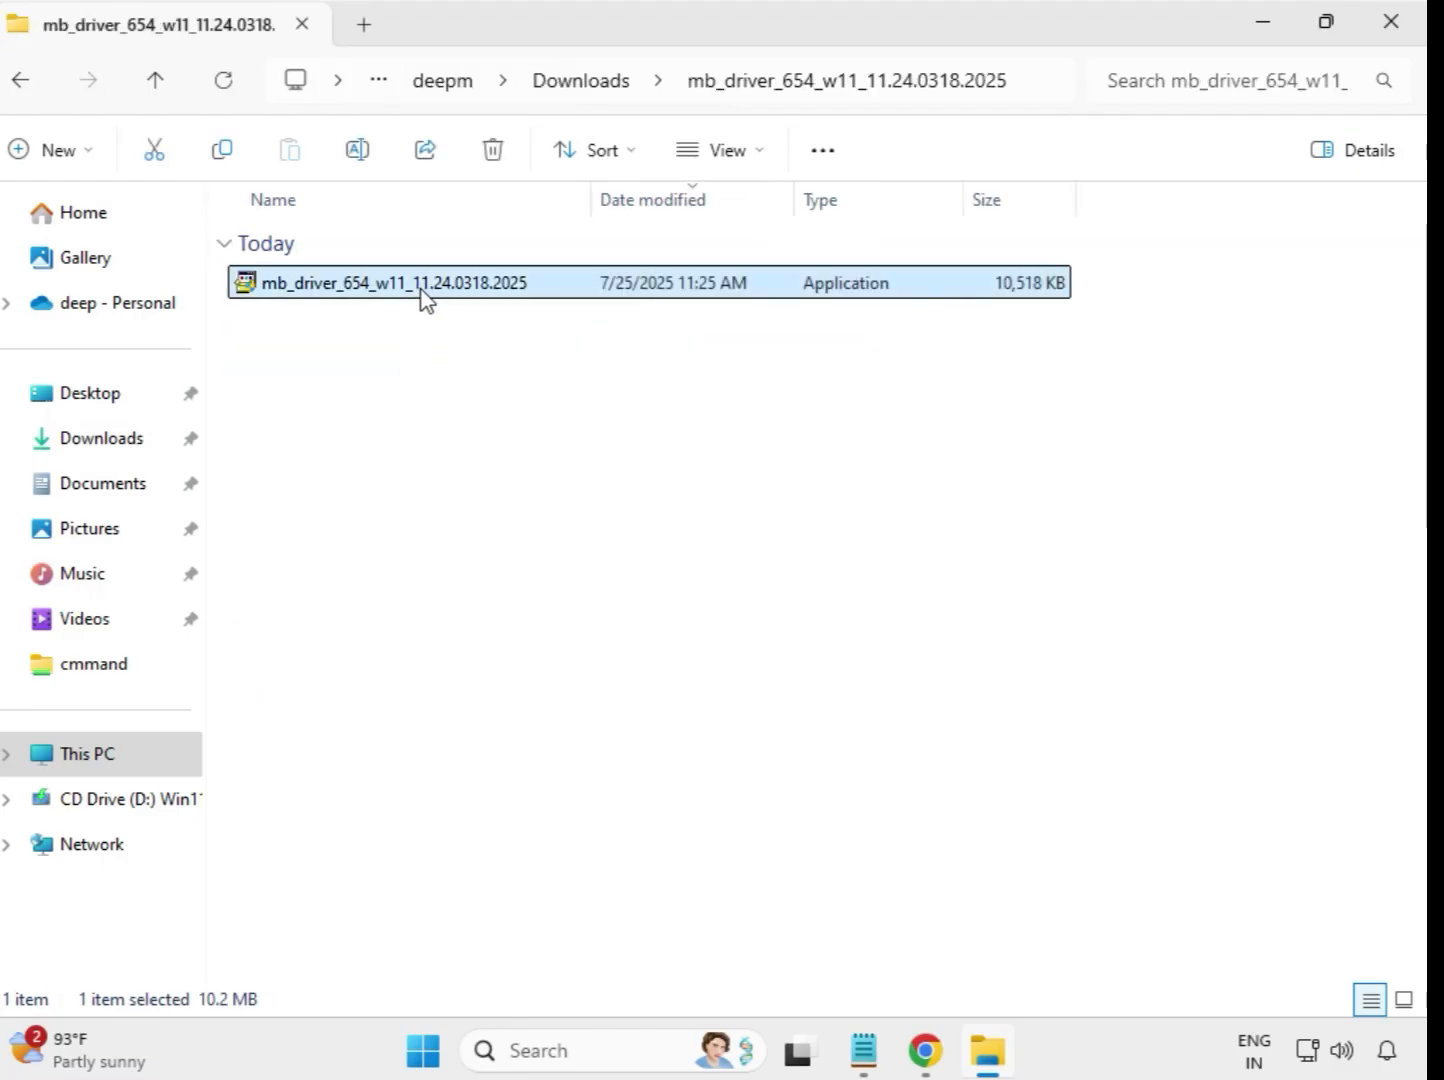
pyautogui.rightClick(421, 291)
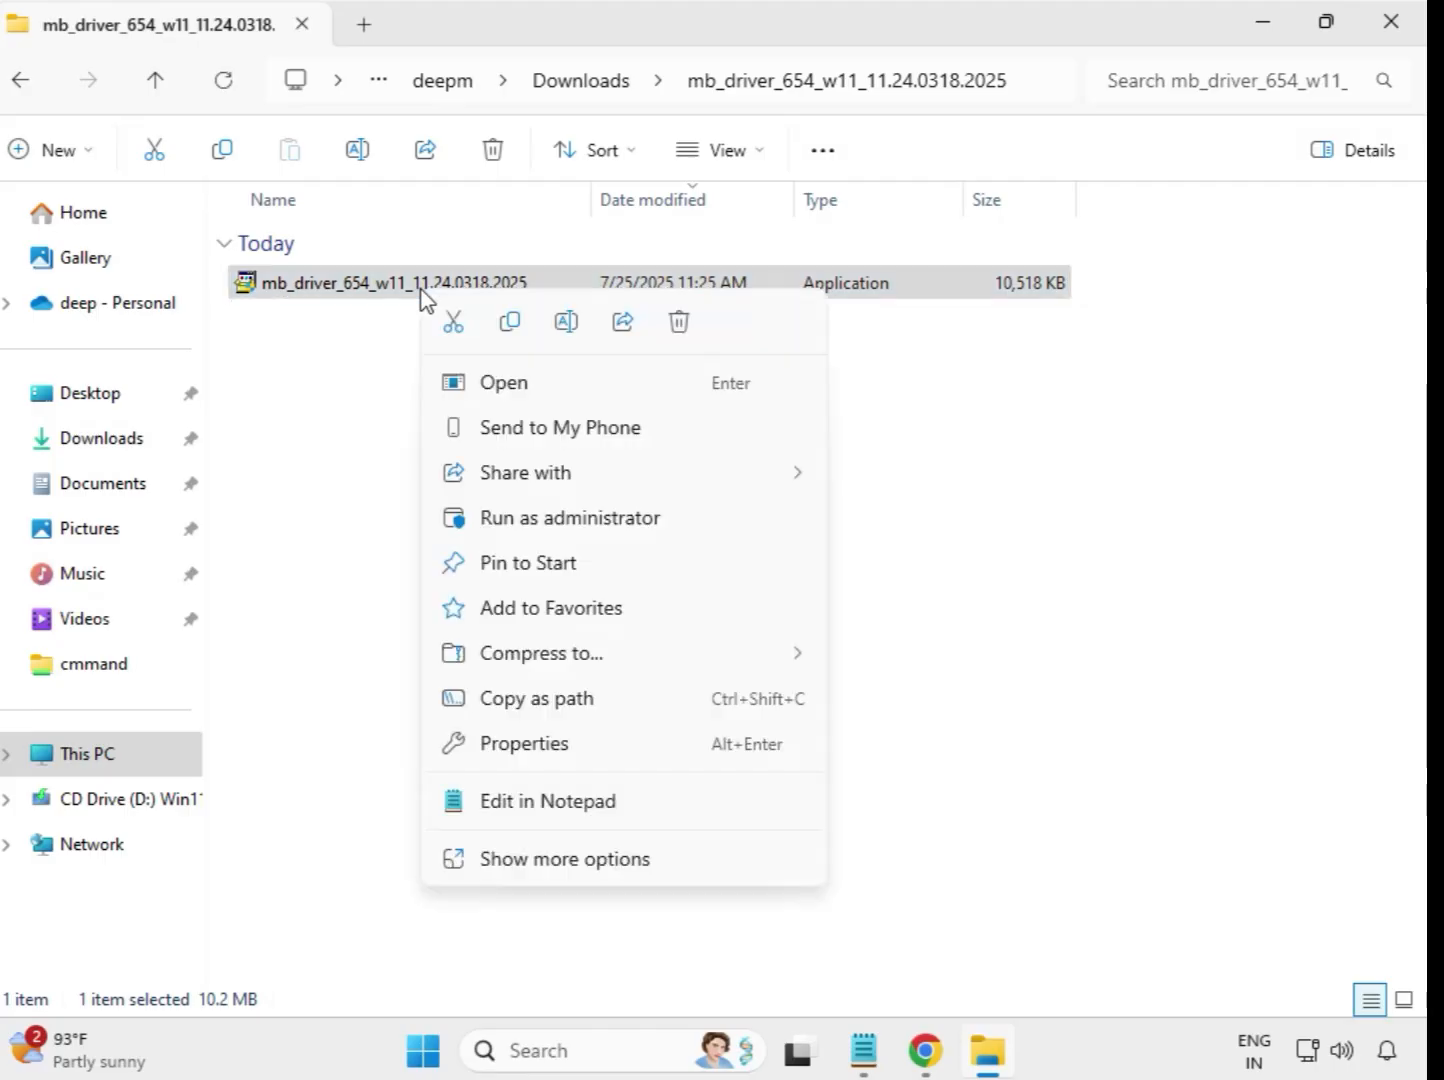
pyautogui.click(556, 517)
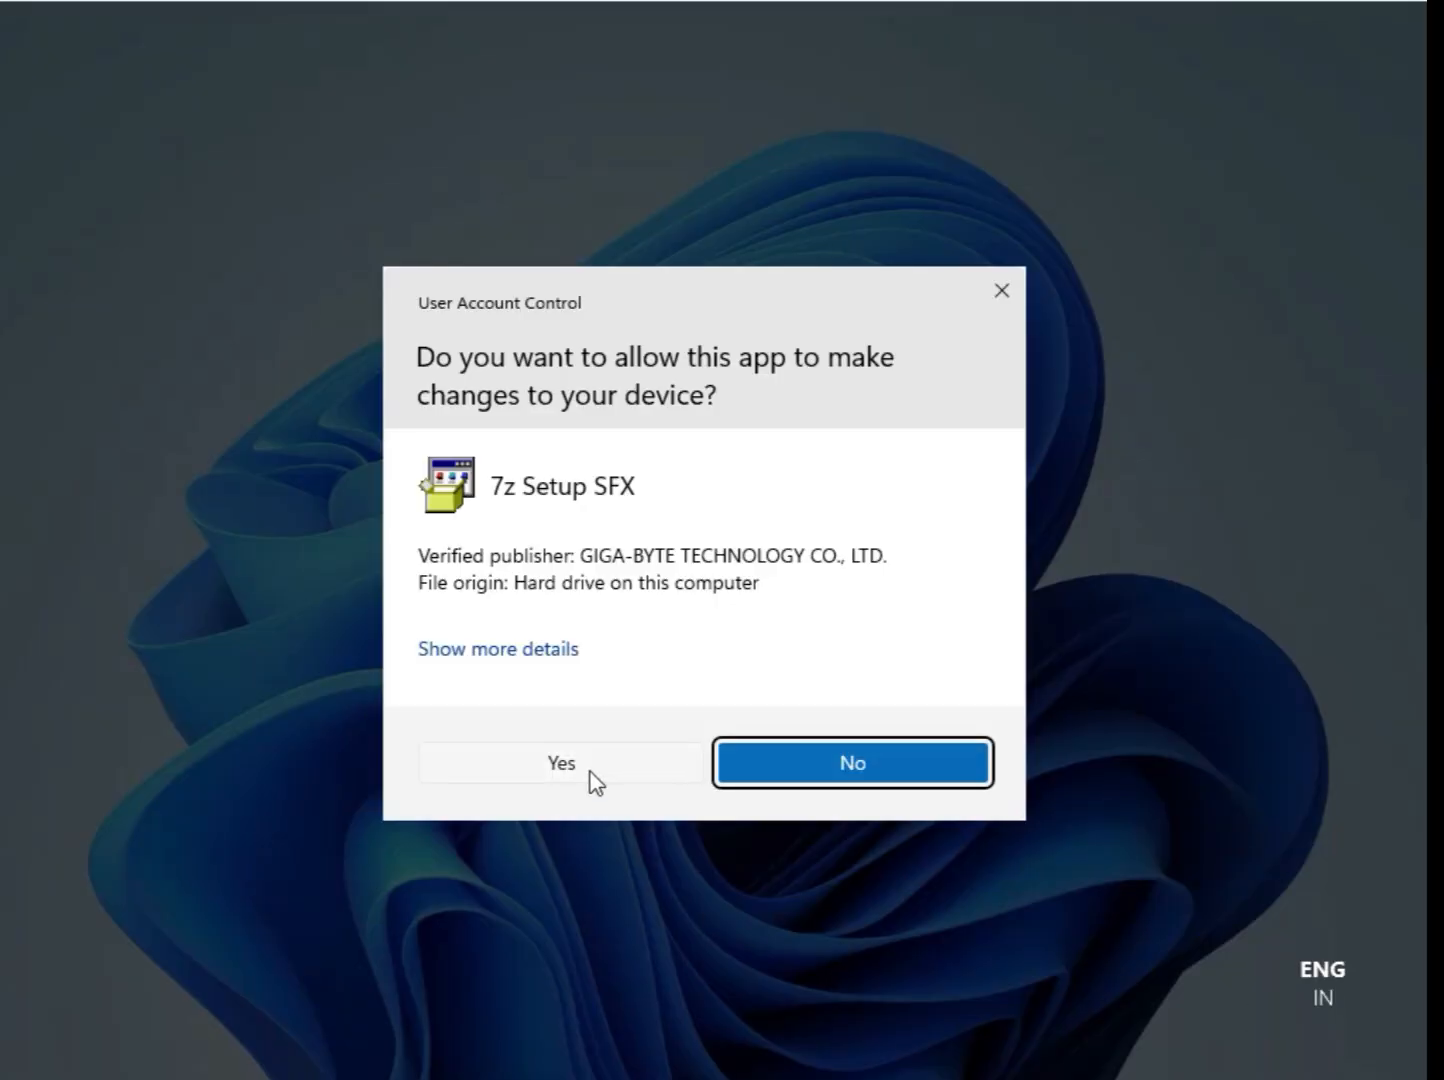
pyautogui.click(592, 779)
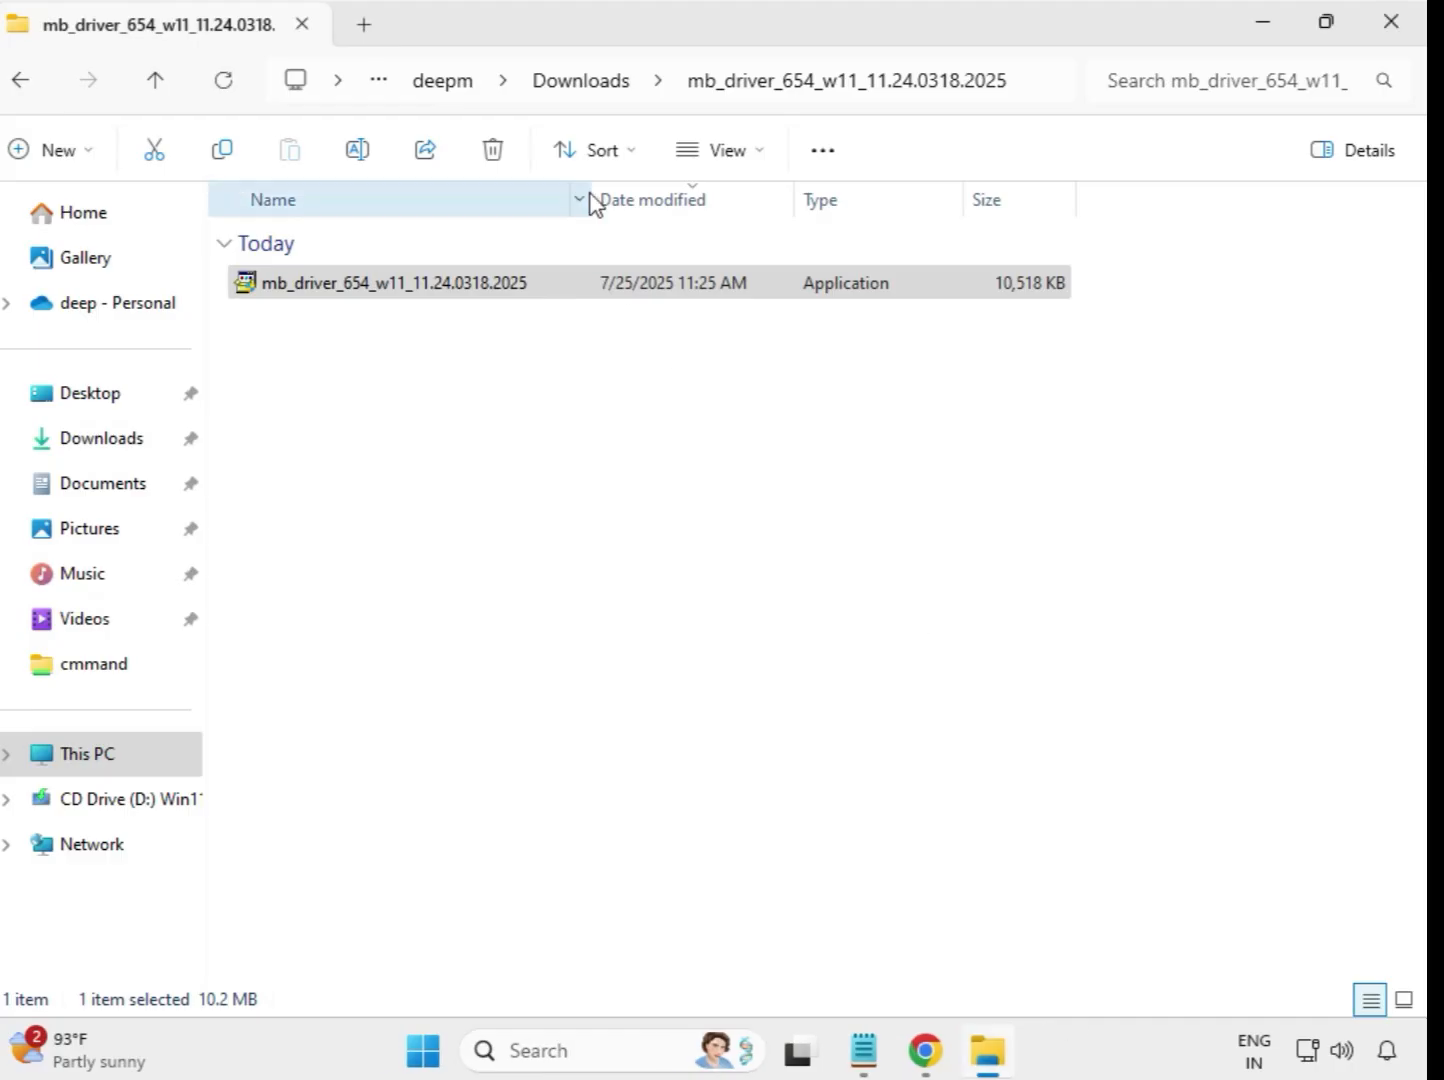
# Run the application in Downloads' extracted mb_driver_607_win10_22.170.0.2 folder as administrator and allow it to make changes.
pyautogui.click(585, 83)
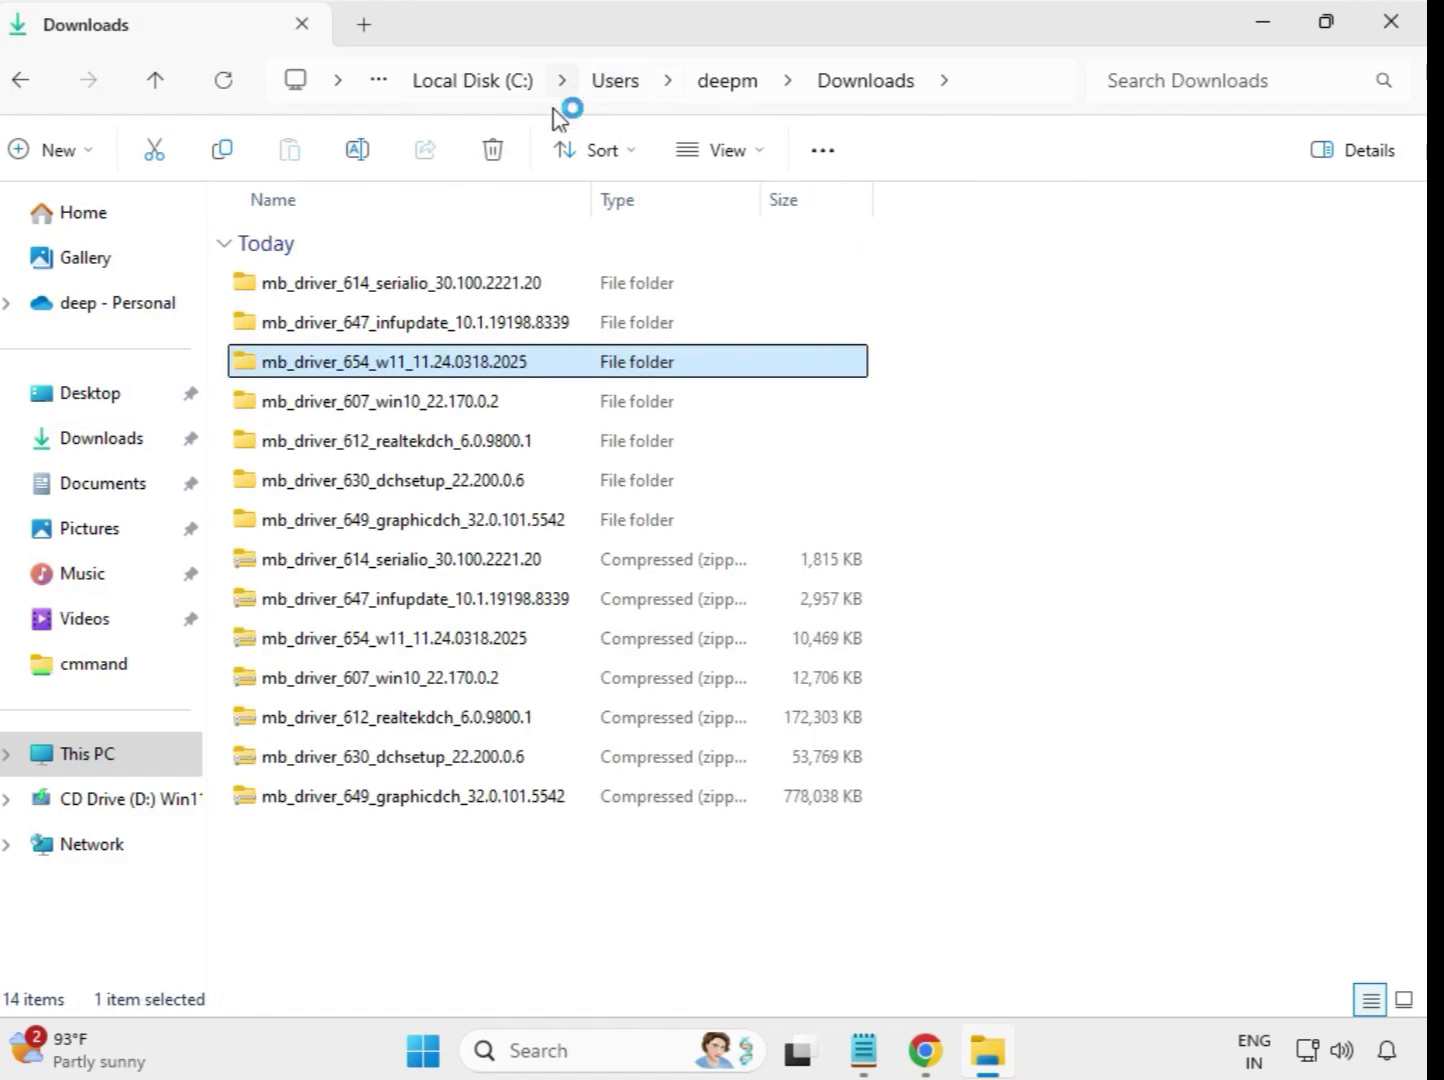
pyautogui.doubleClick(417, 401)
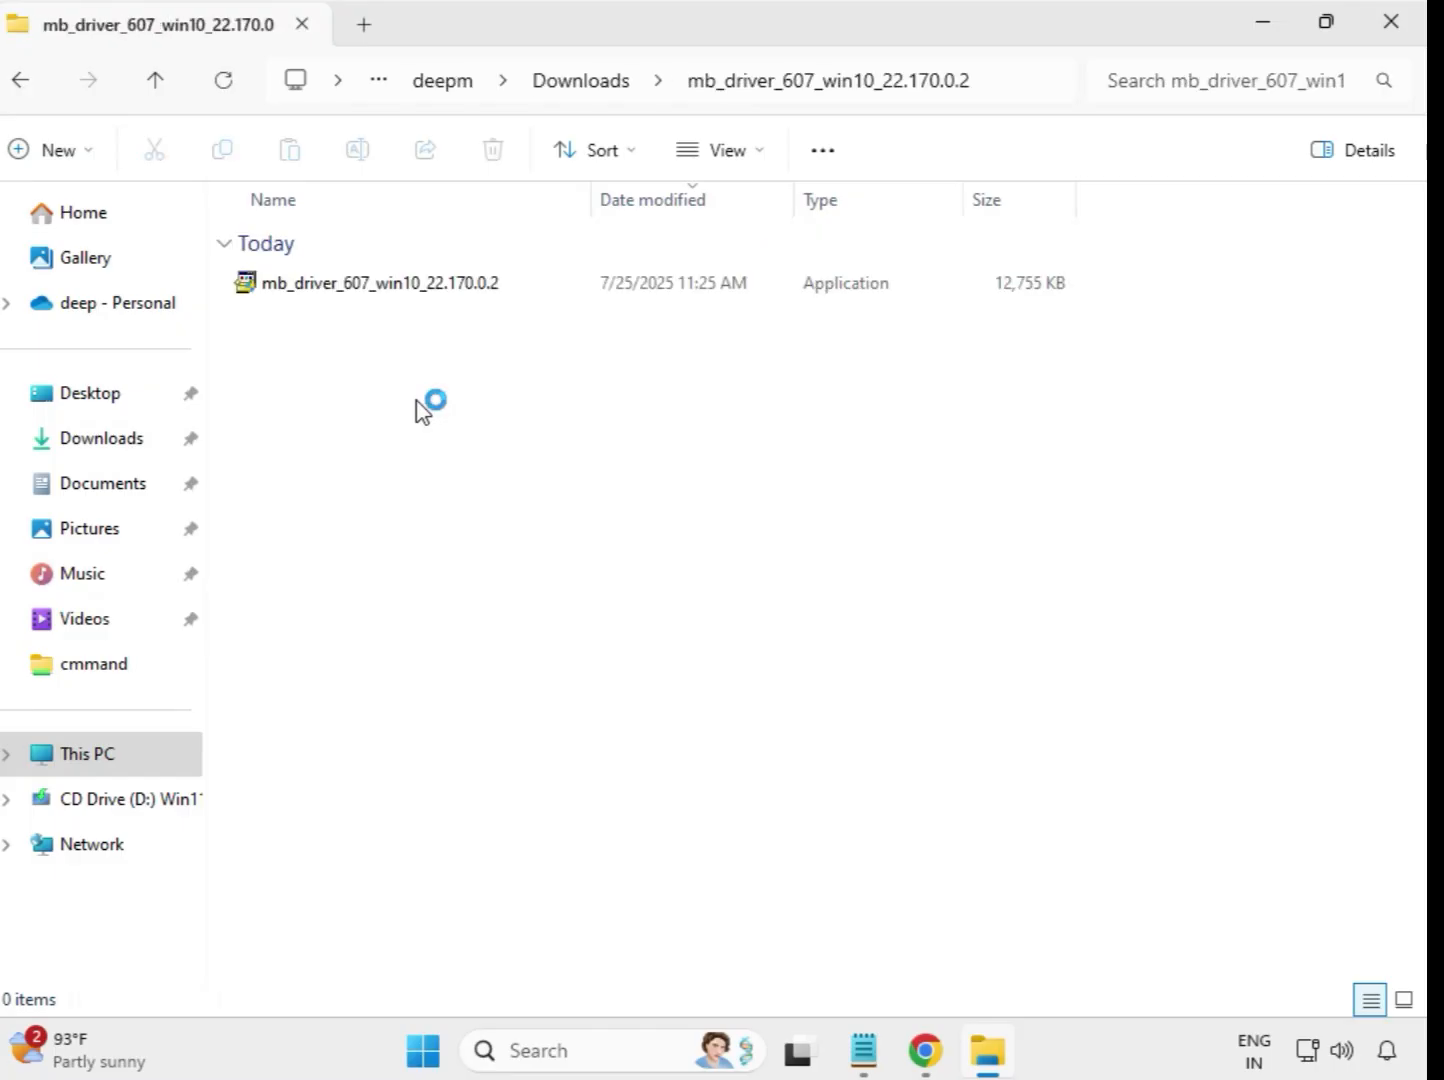
pyautogui.doubleClick(403, 285)
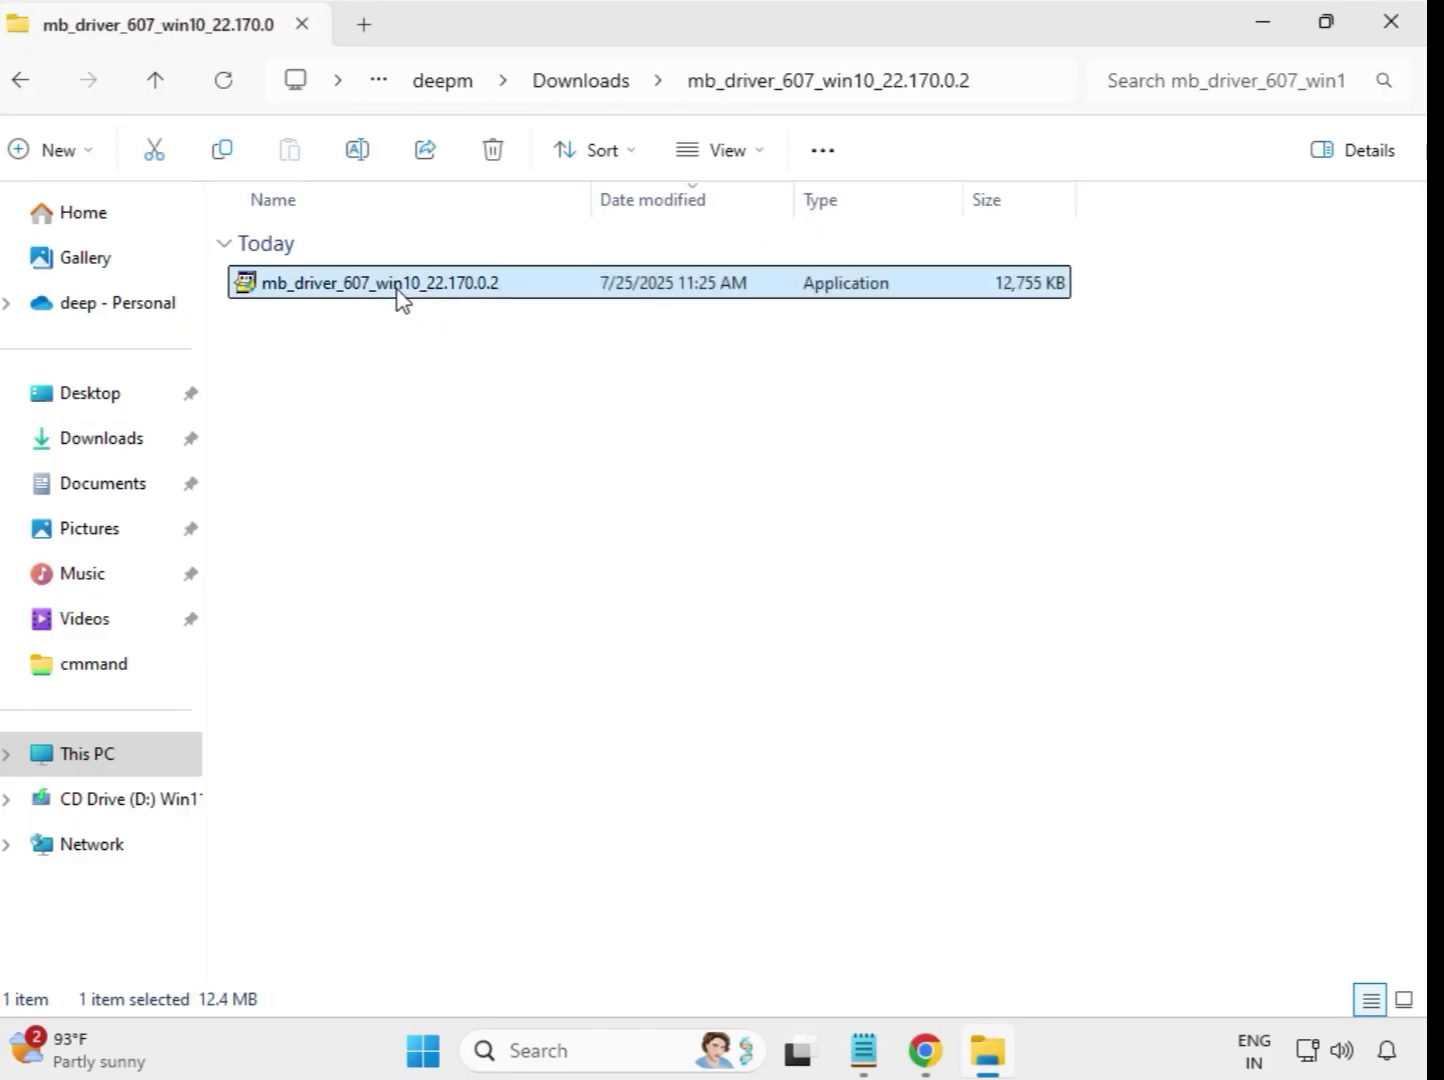
pyautogui.rightClick(399, 290)
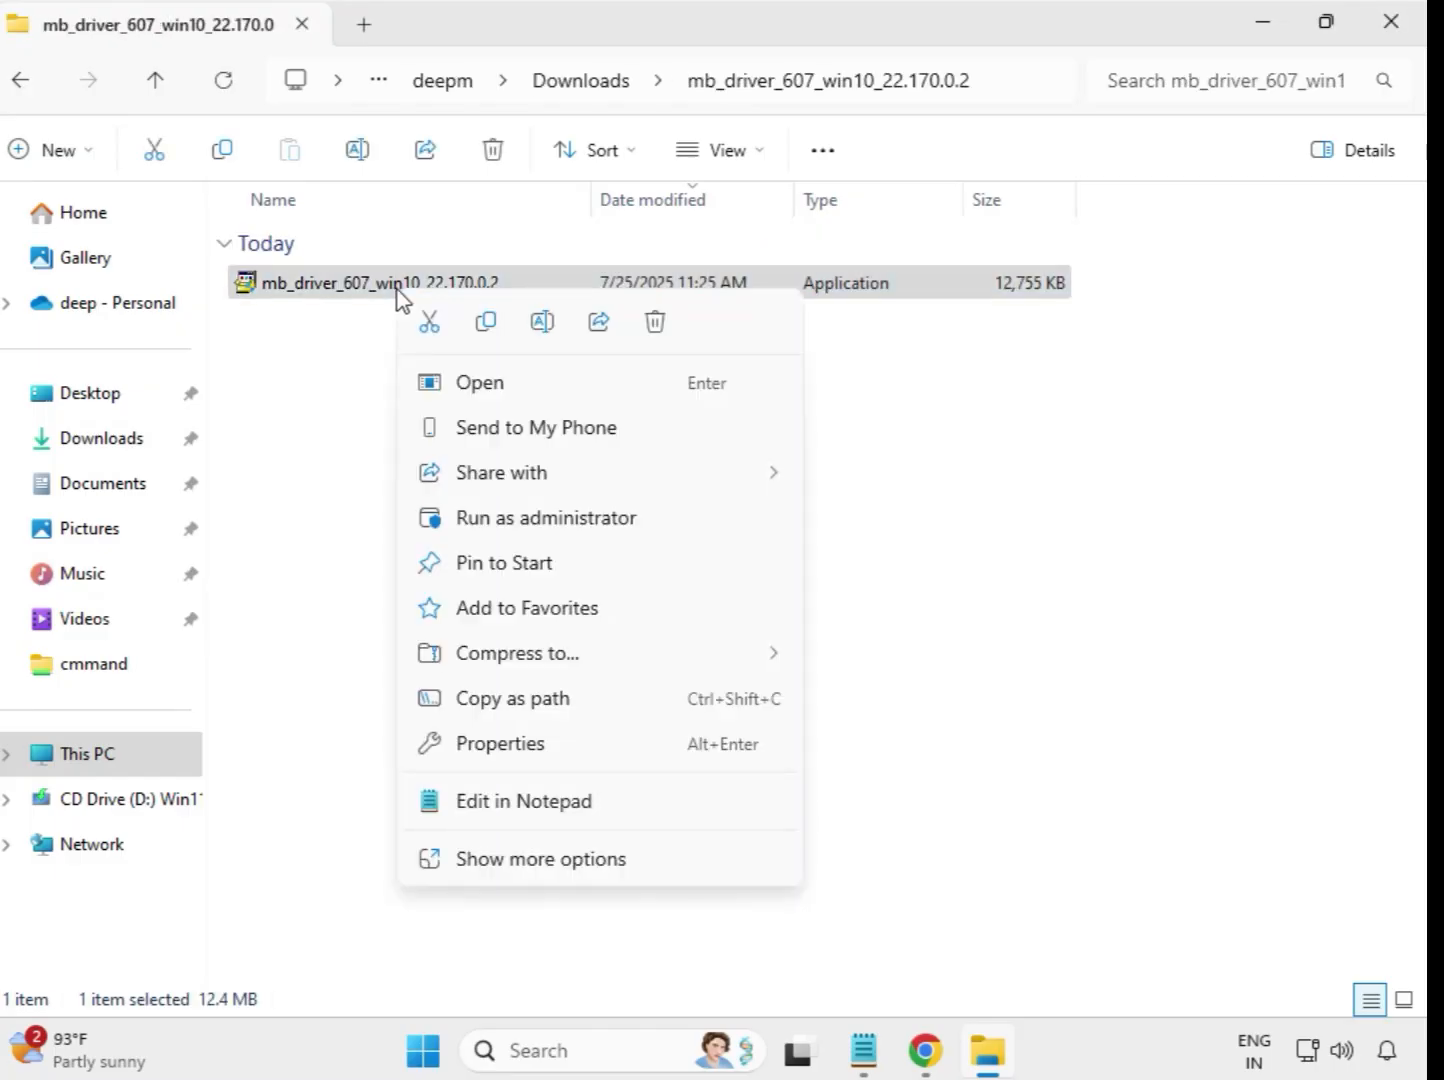
pyautogui.click(518, 517)
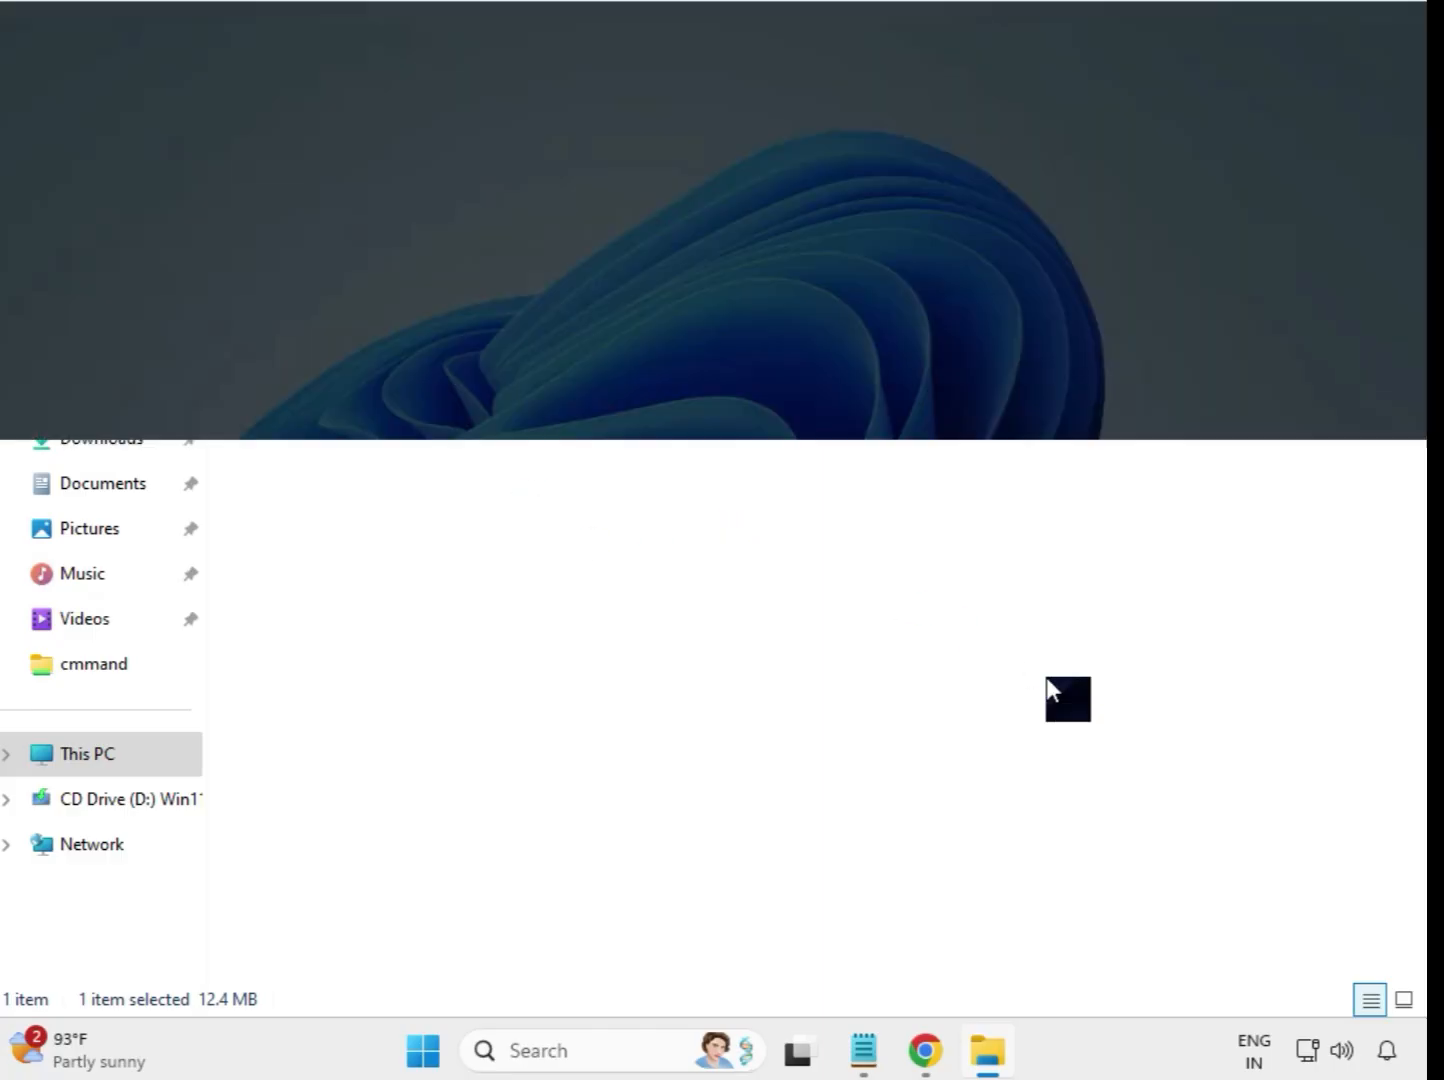
pyautogui.click(594, 769)
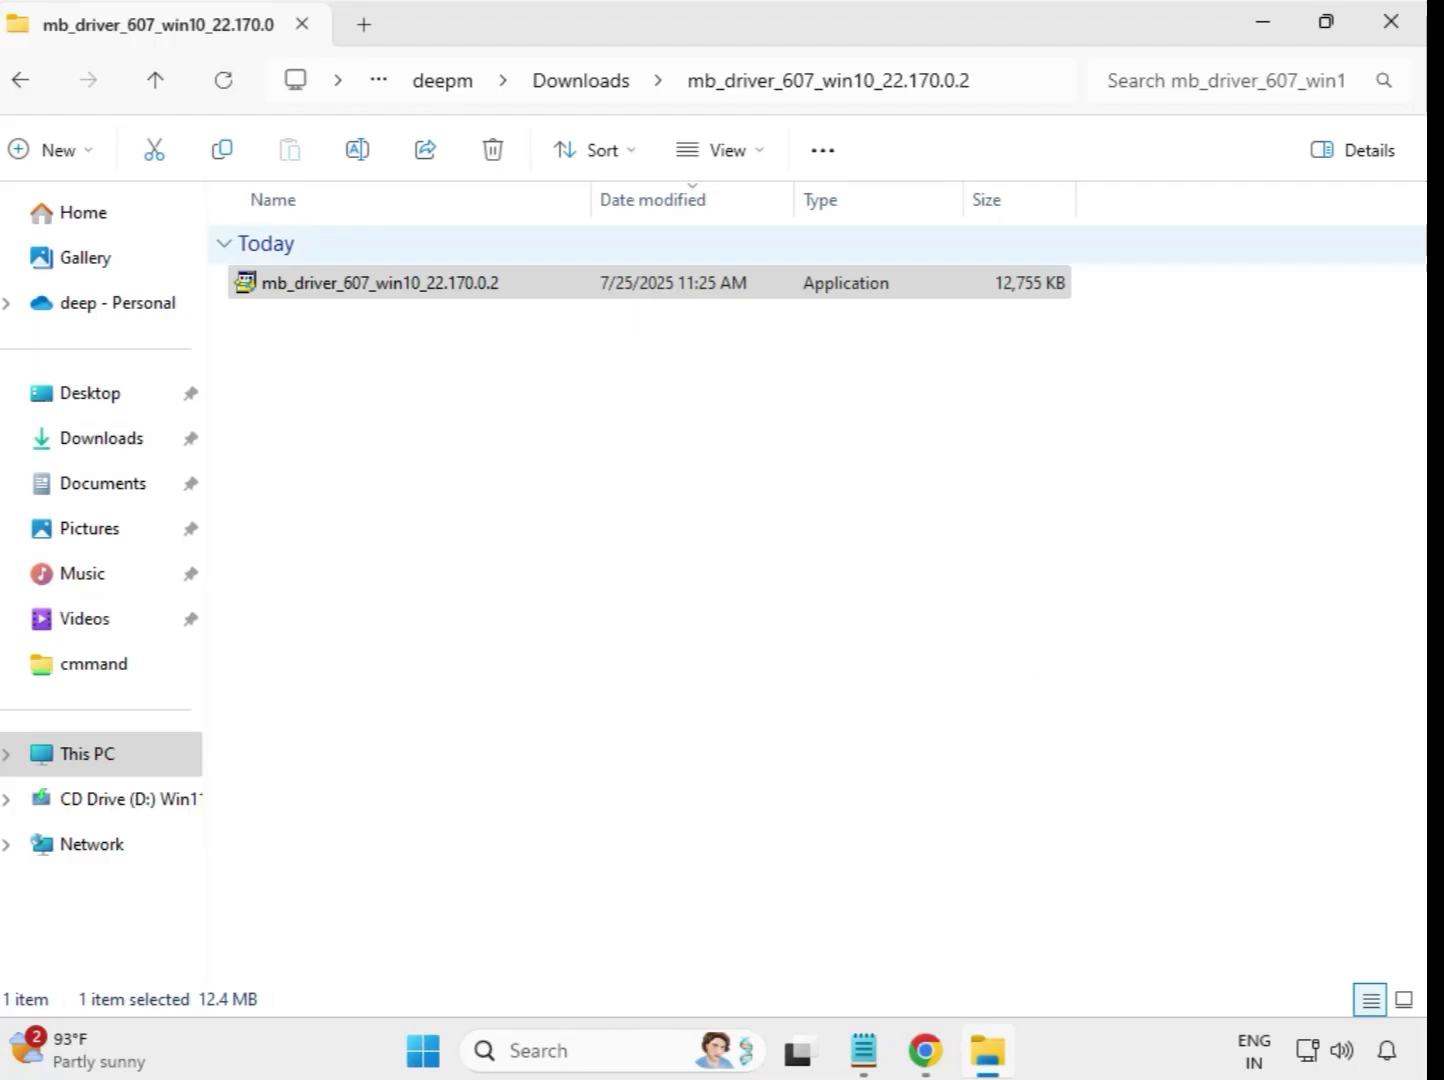
# Run the application in Downloads' extracted mb_driver_612_realtekdch_6.0.9800.1 folder as administrator and allow it to make changes.
pyautogui.click(576, 83)
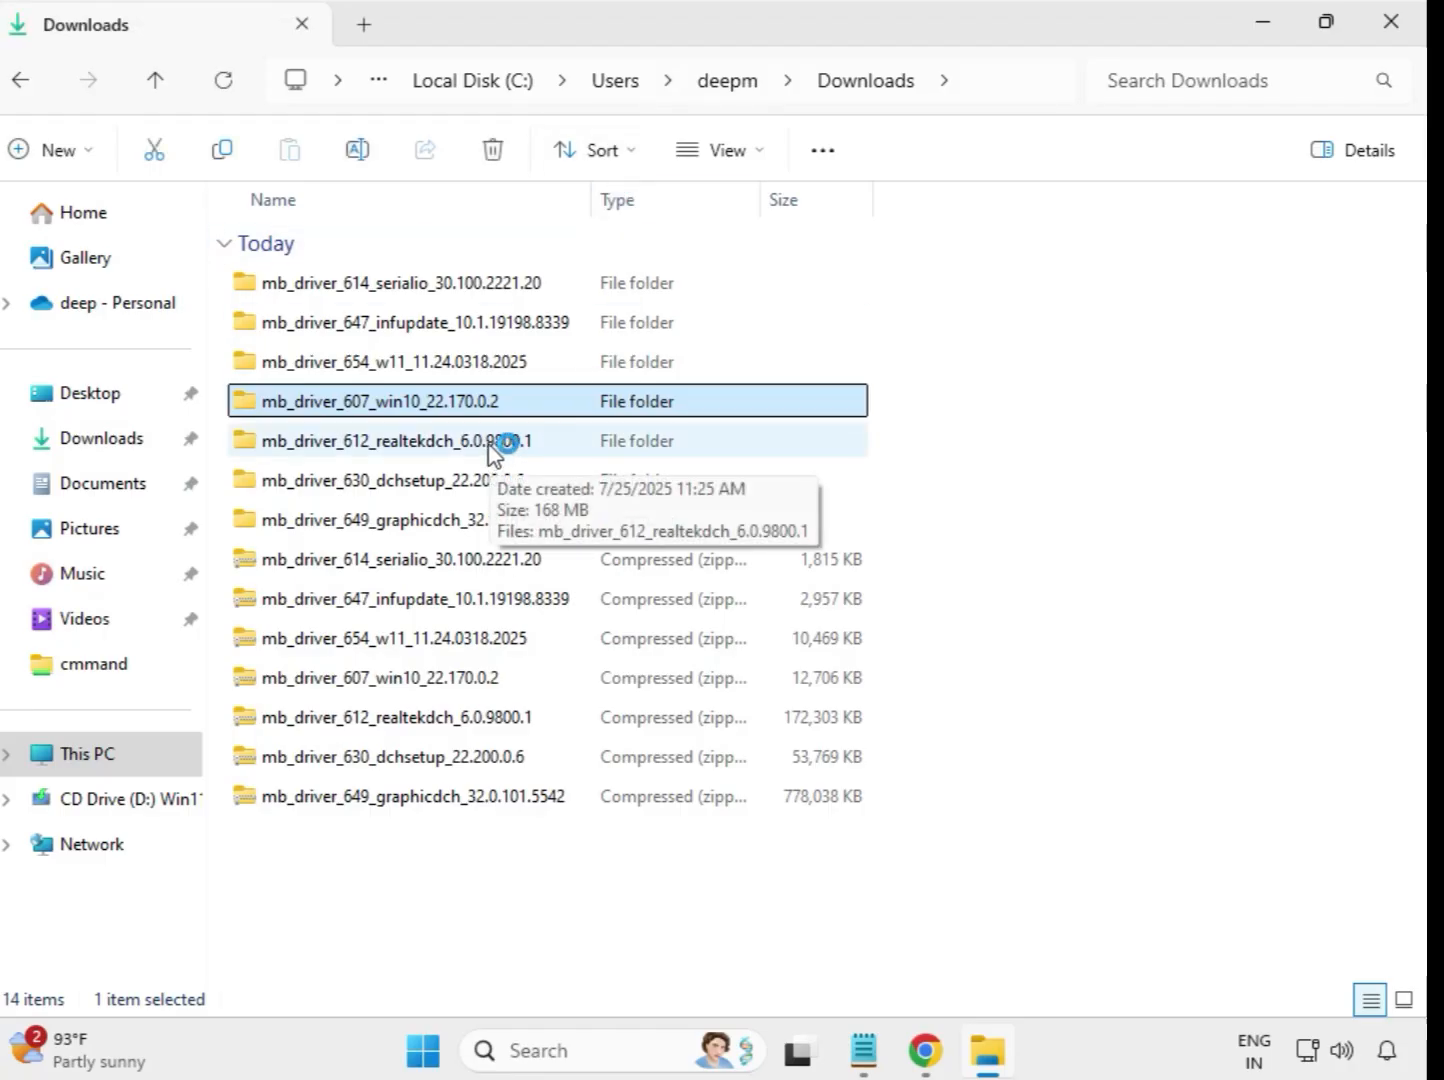
pyautogui.click(493, 444)
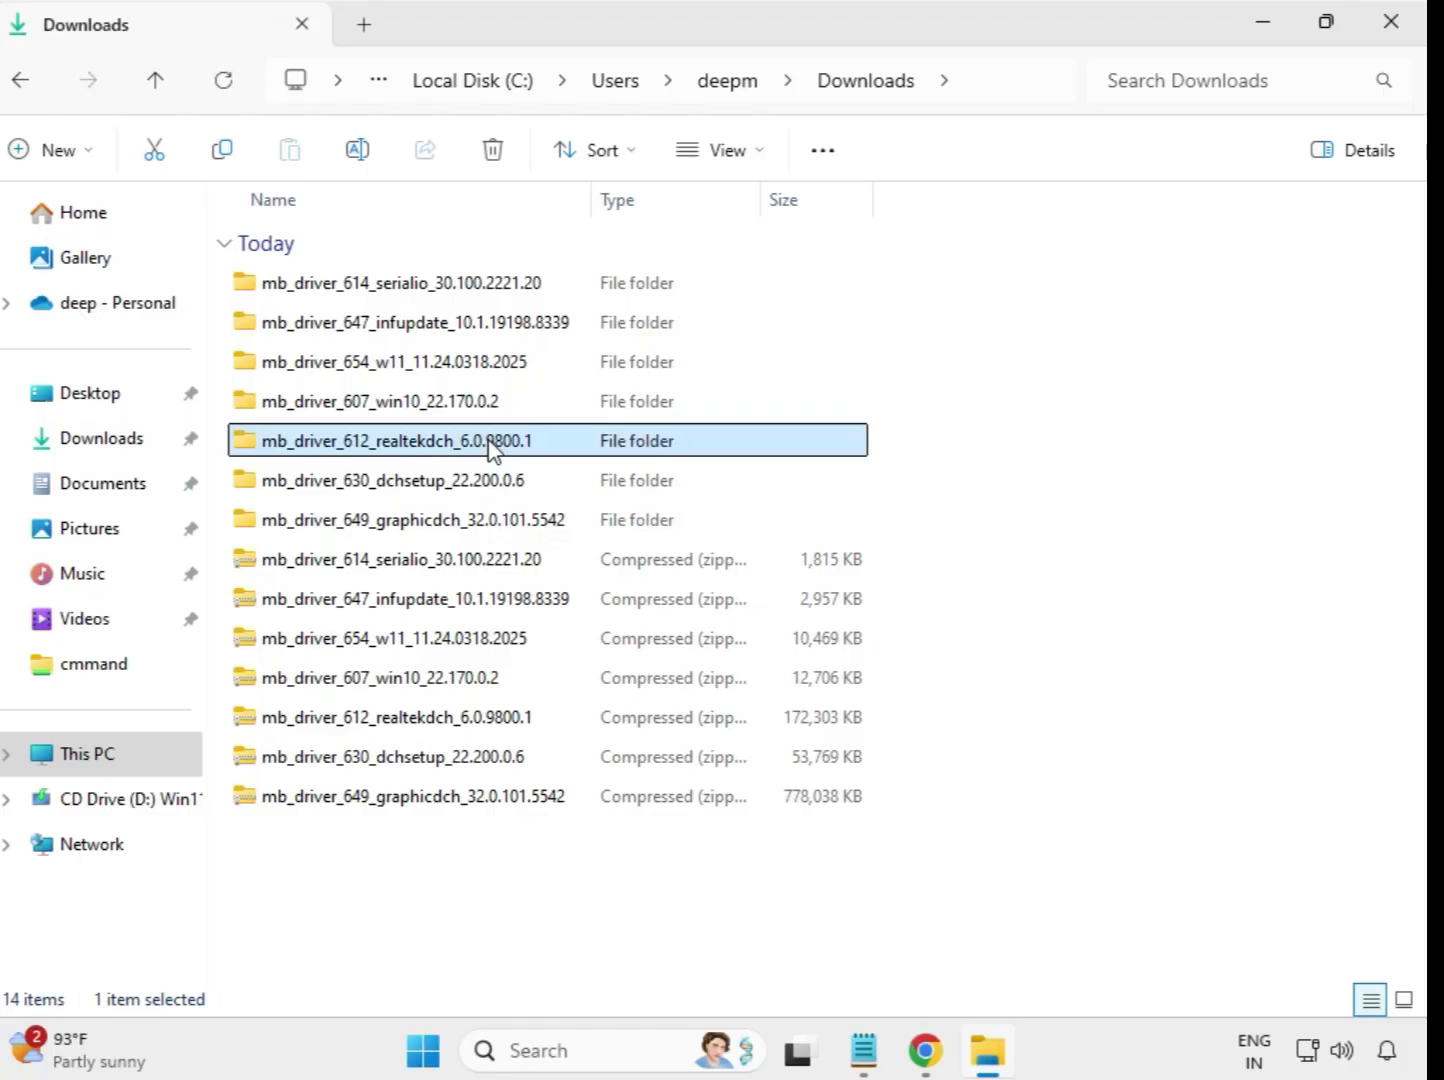
pyautogui.doubleClick(574, 446)
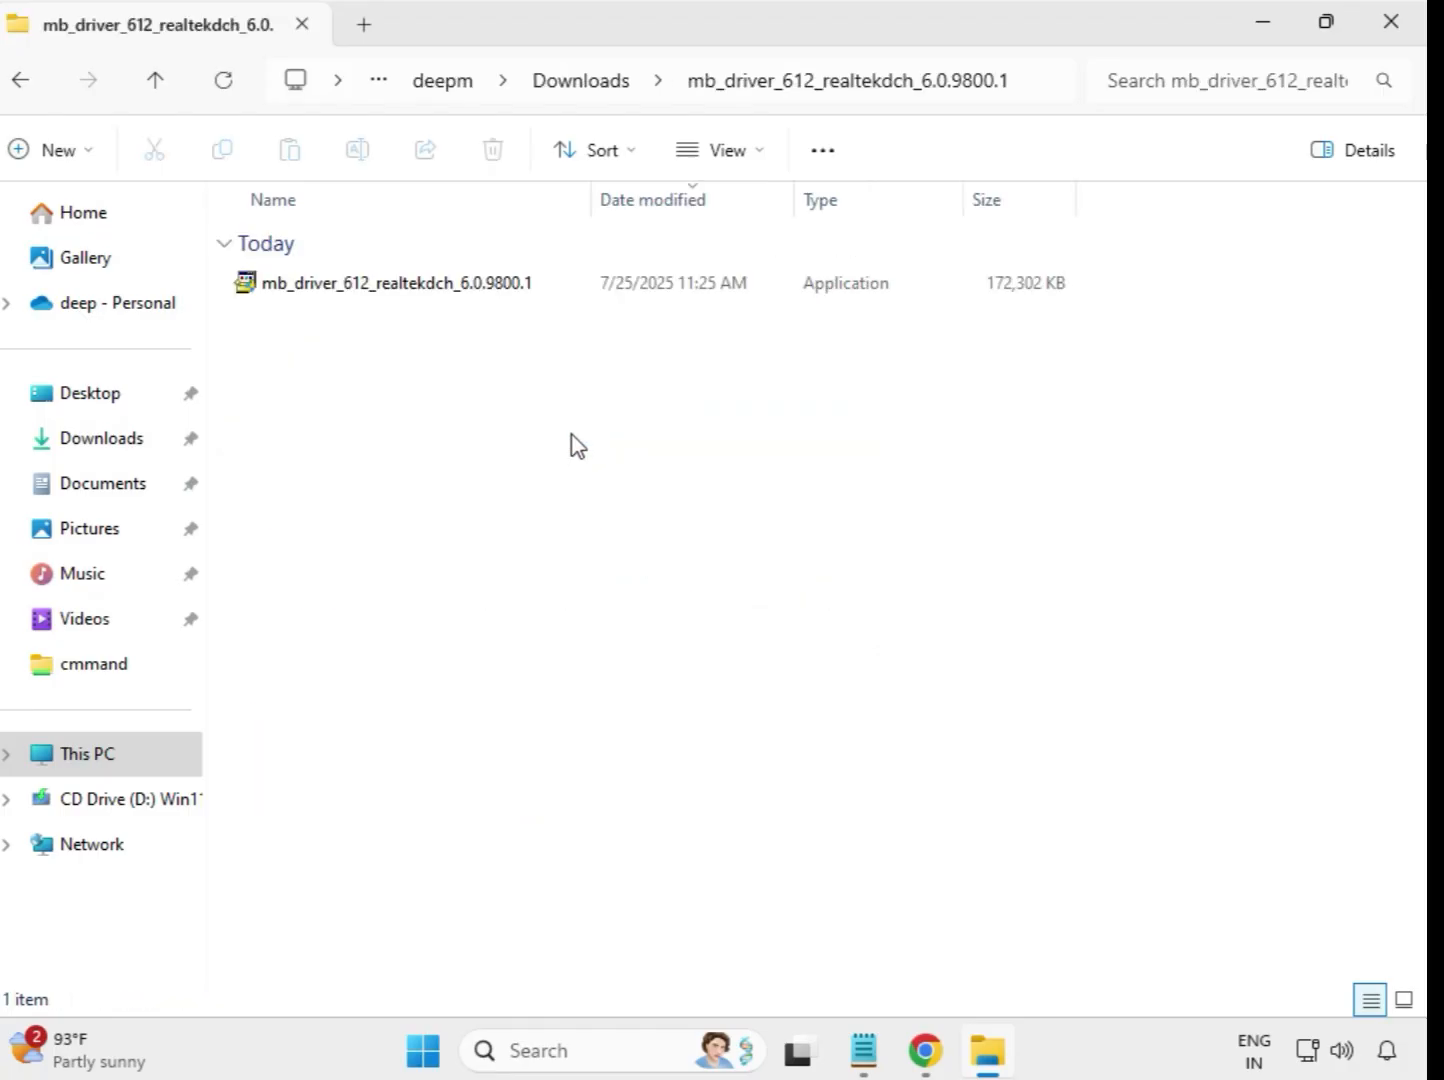
pyautogui.click(444, 290)
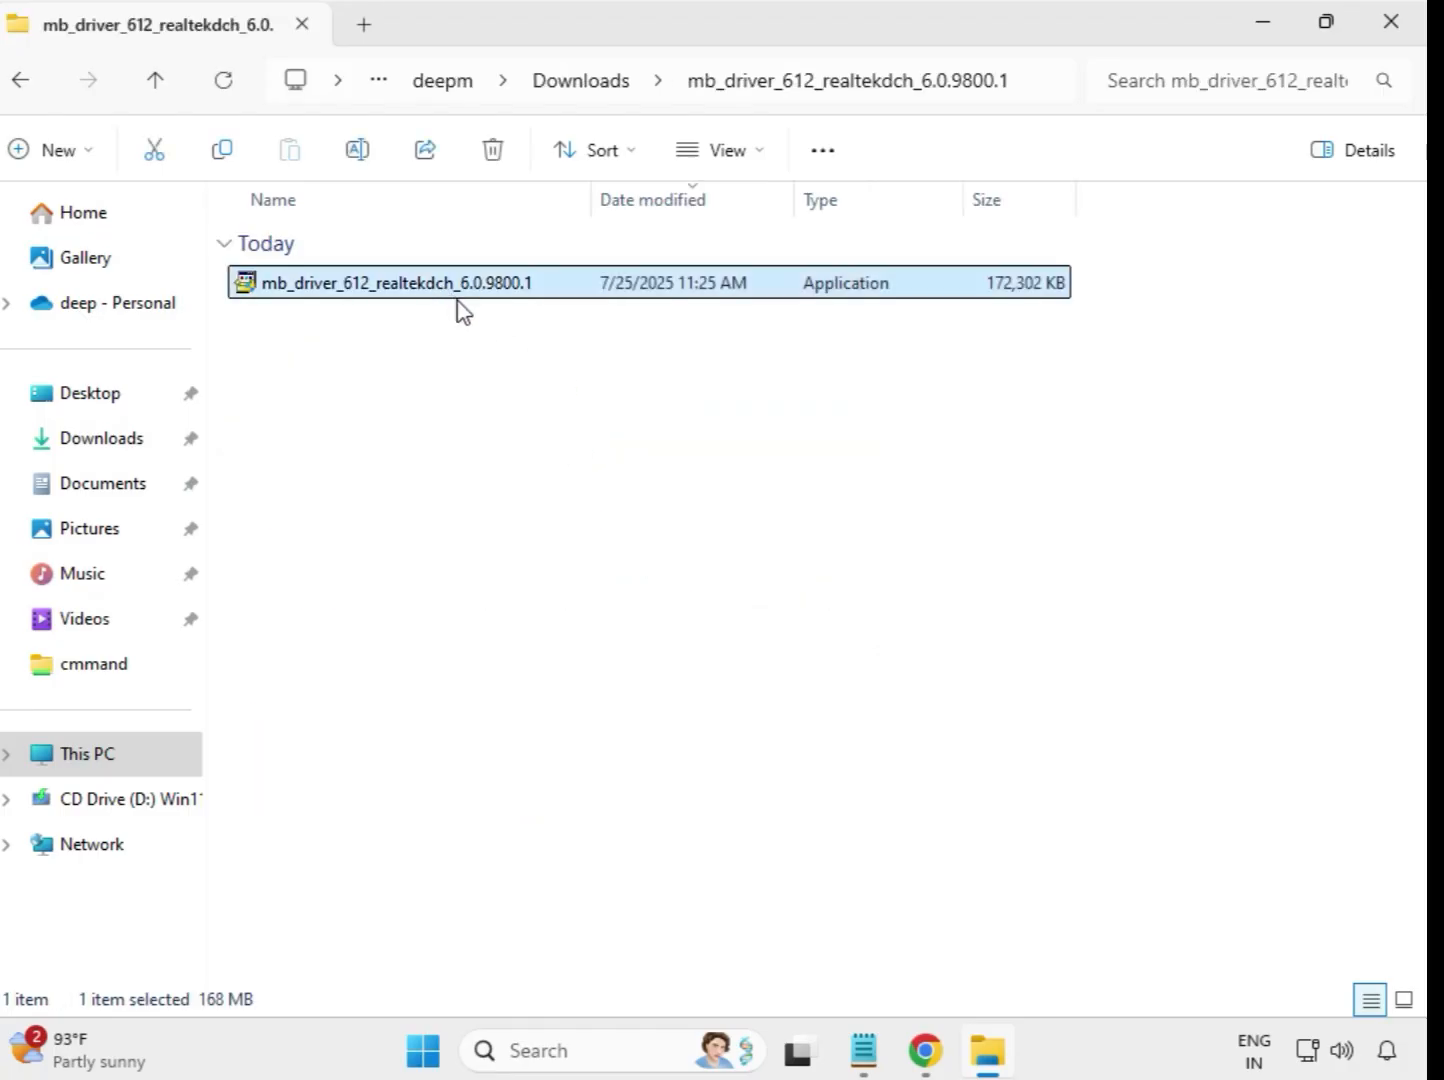
pyautogui.rightClick(455, 303)
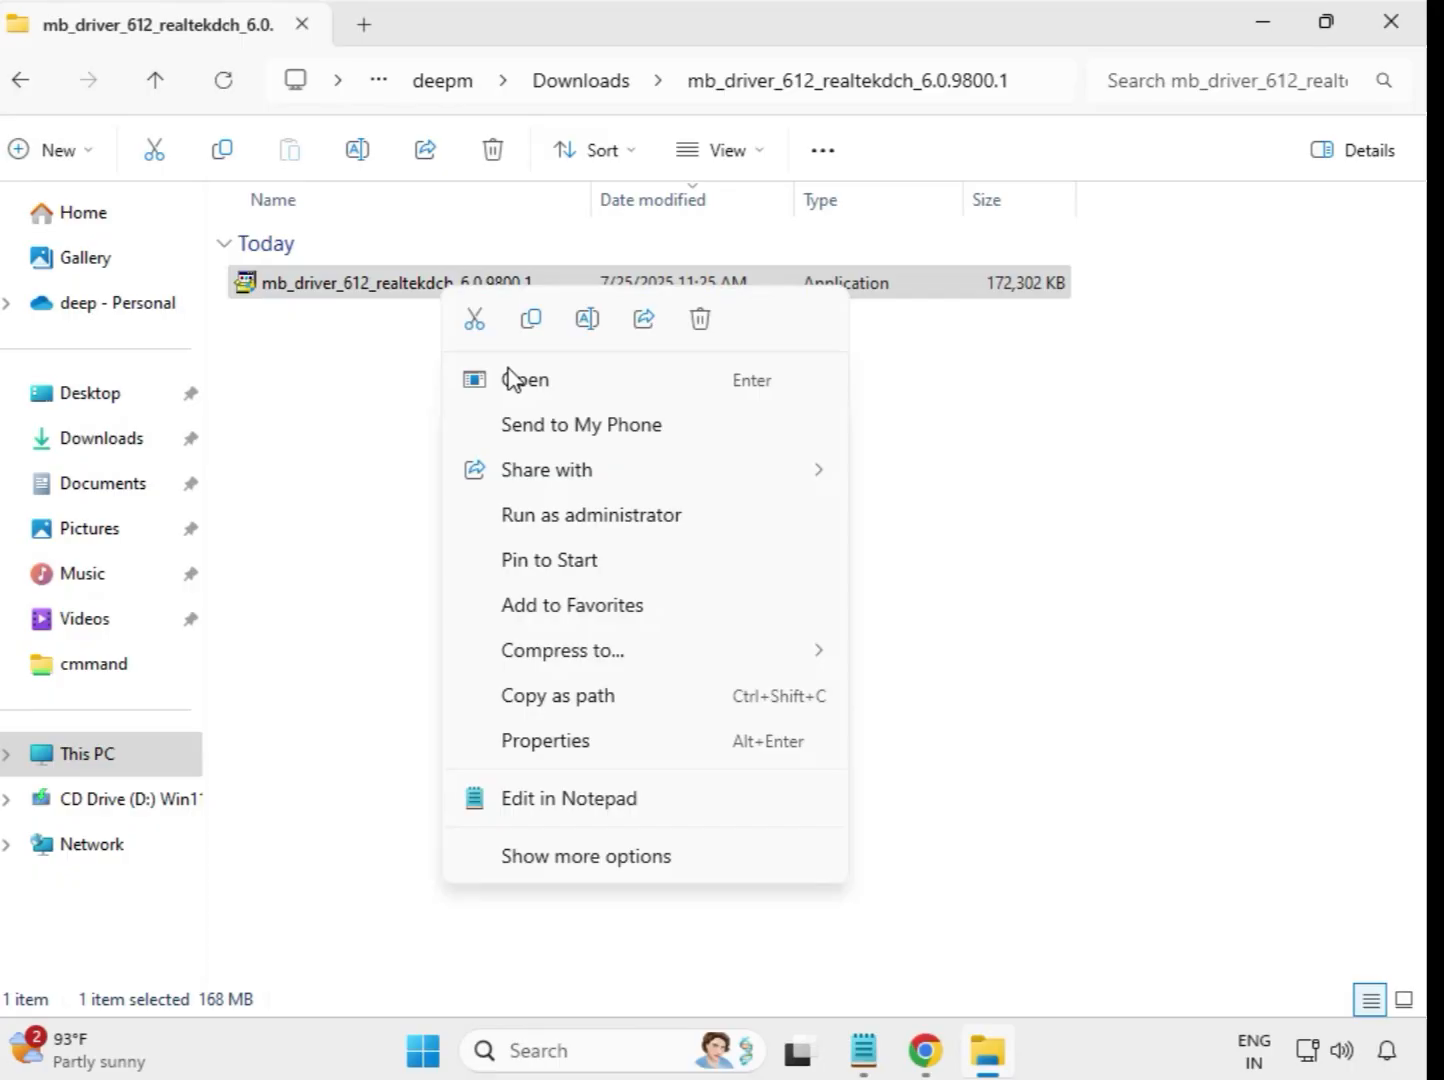
pyautogui.click(630, 520)
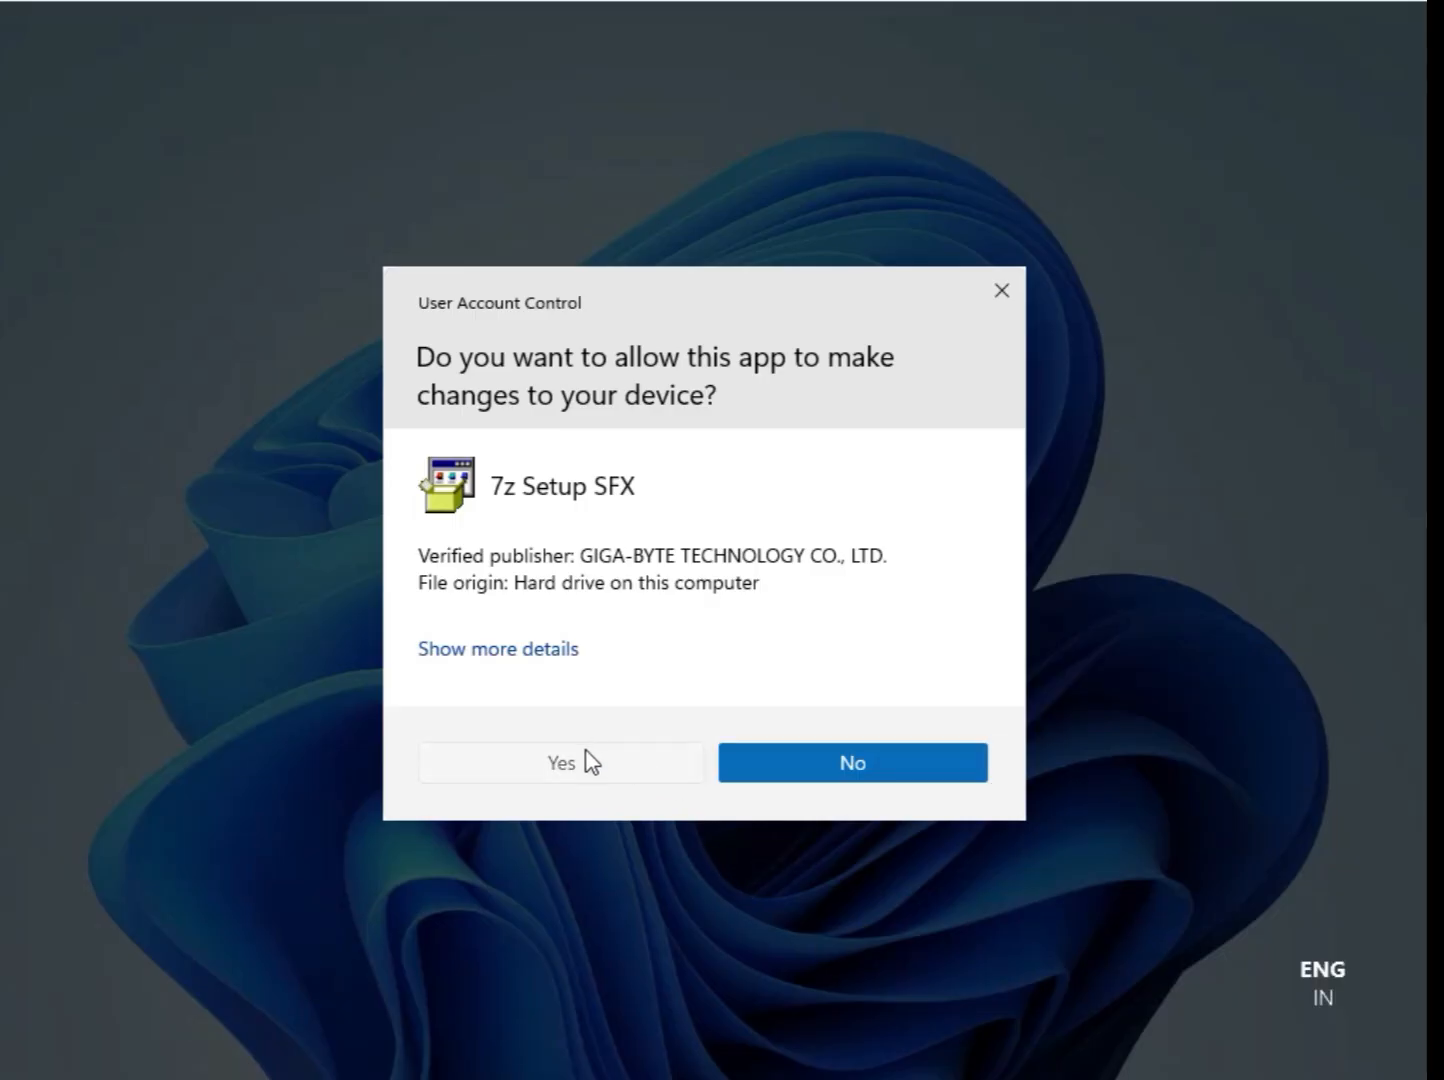
pyautogui.click(561, 761)
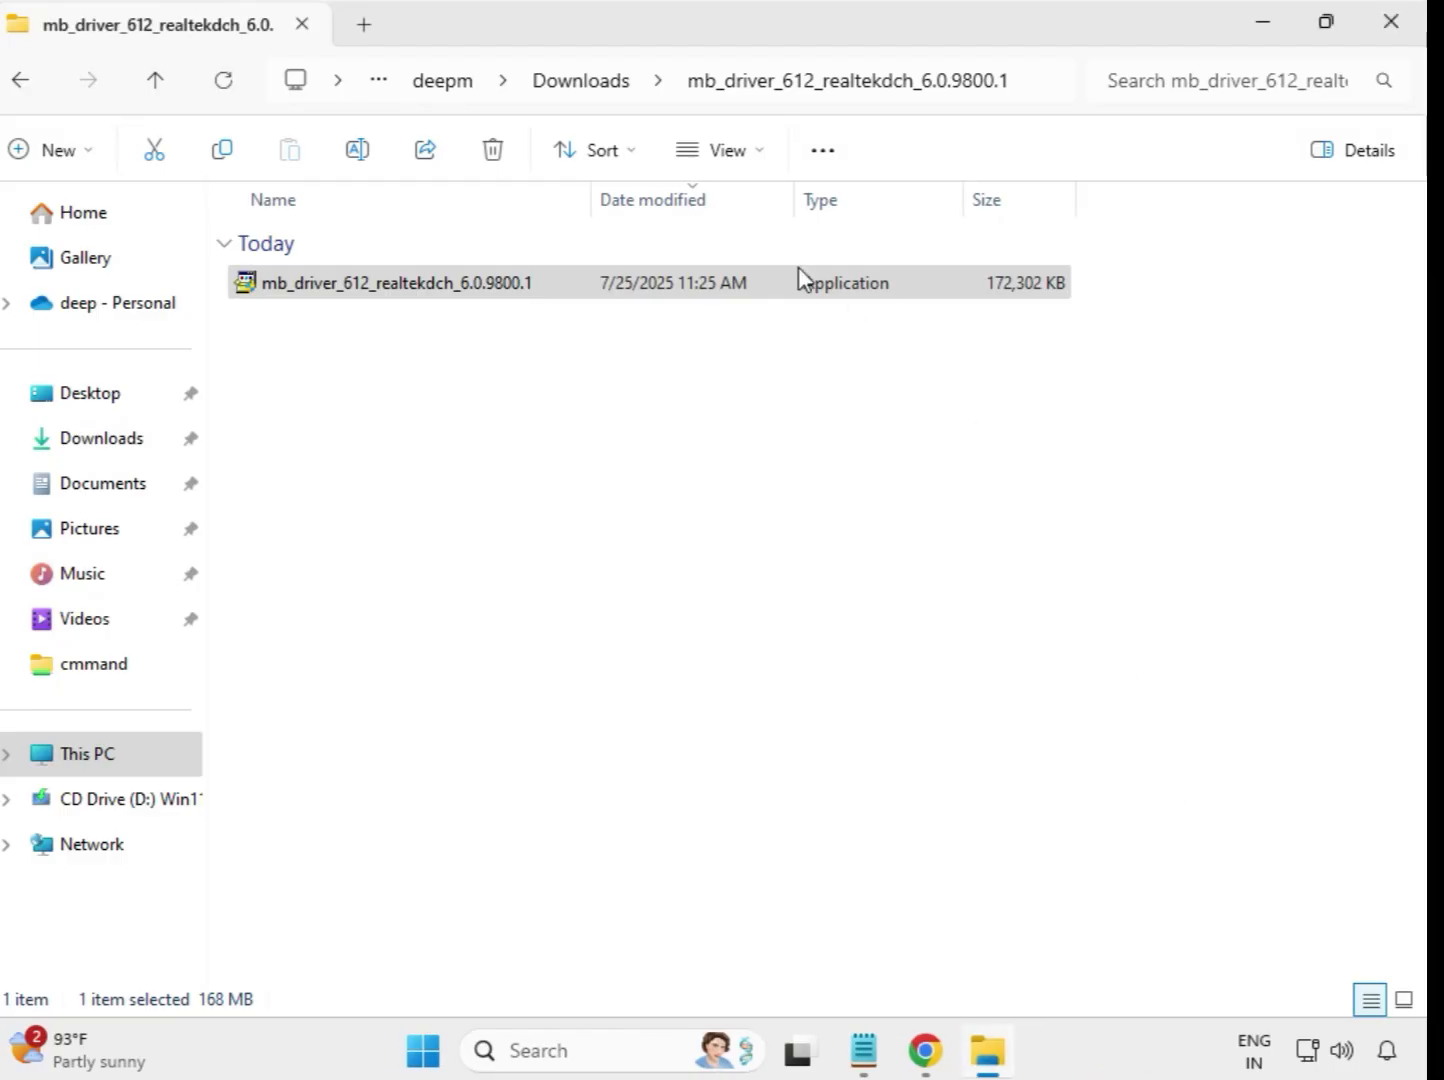
# Run the application in Downloads' extracted mb_driver_630_dchsetup_22.200.0.6 folder as administrator and allow it to make changes.
pyautogui.click(586, 93)
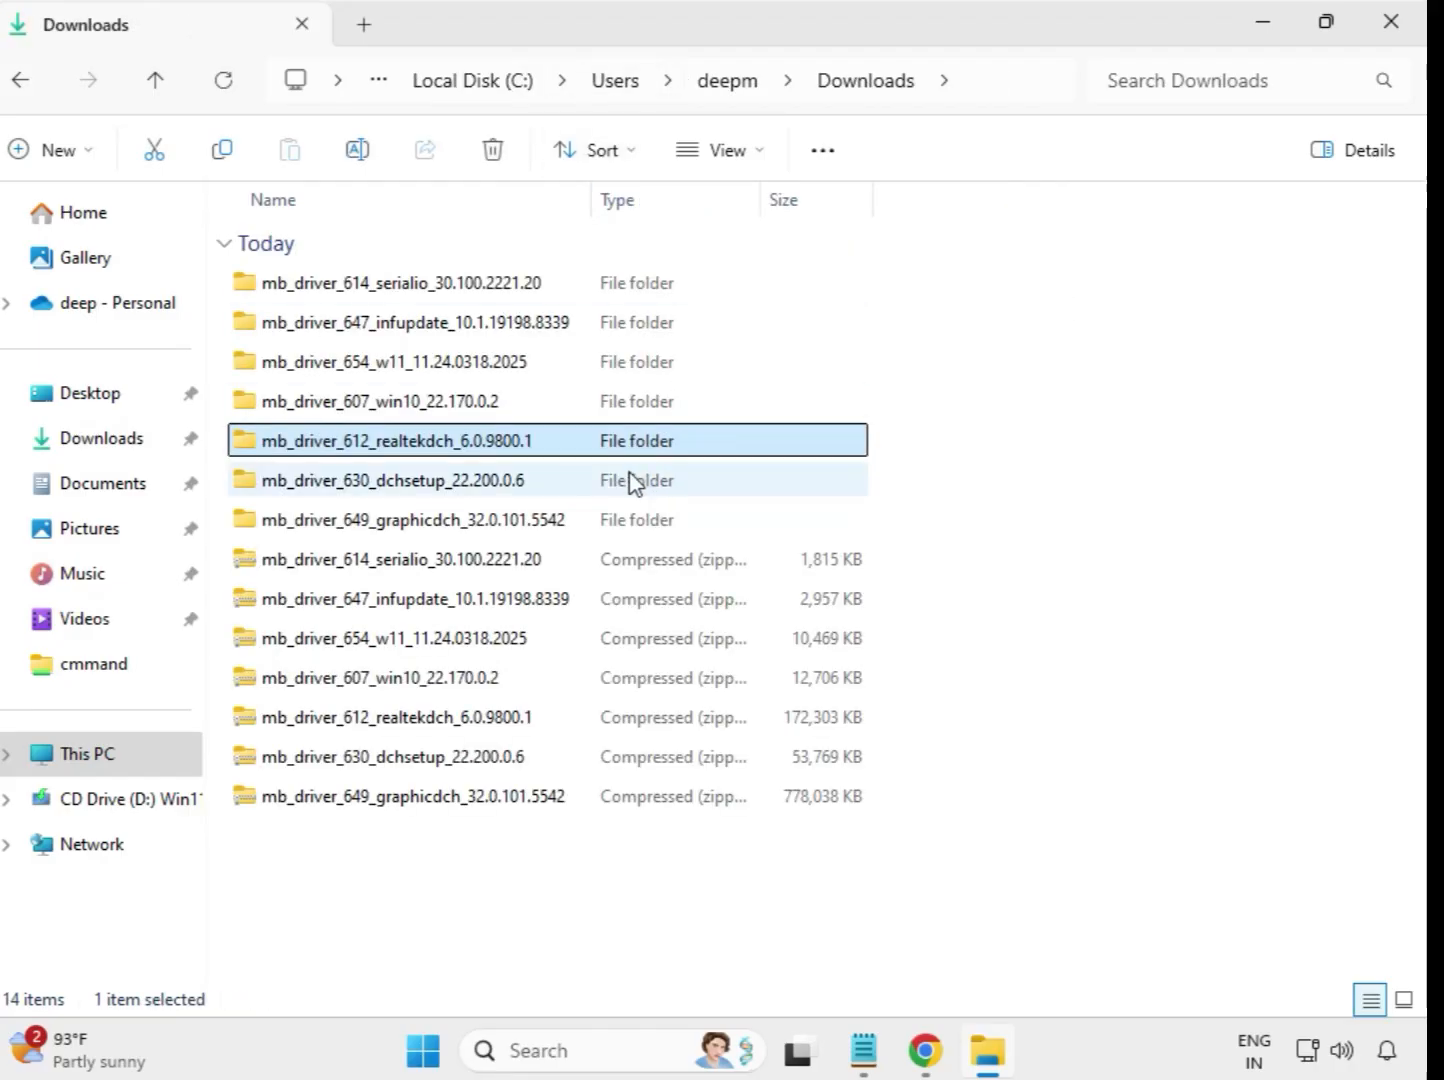
pyautogui.click(472, 490)
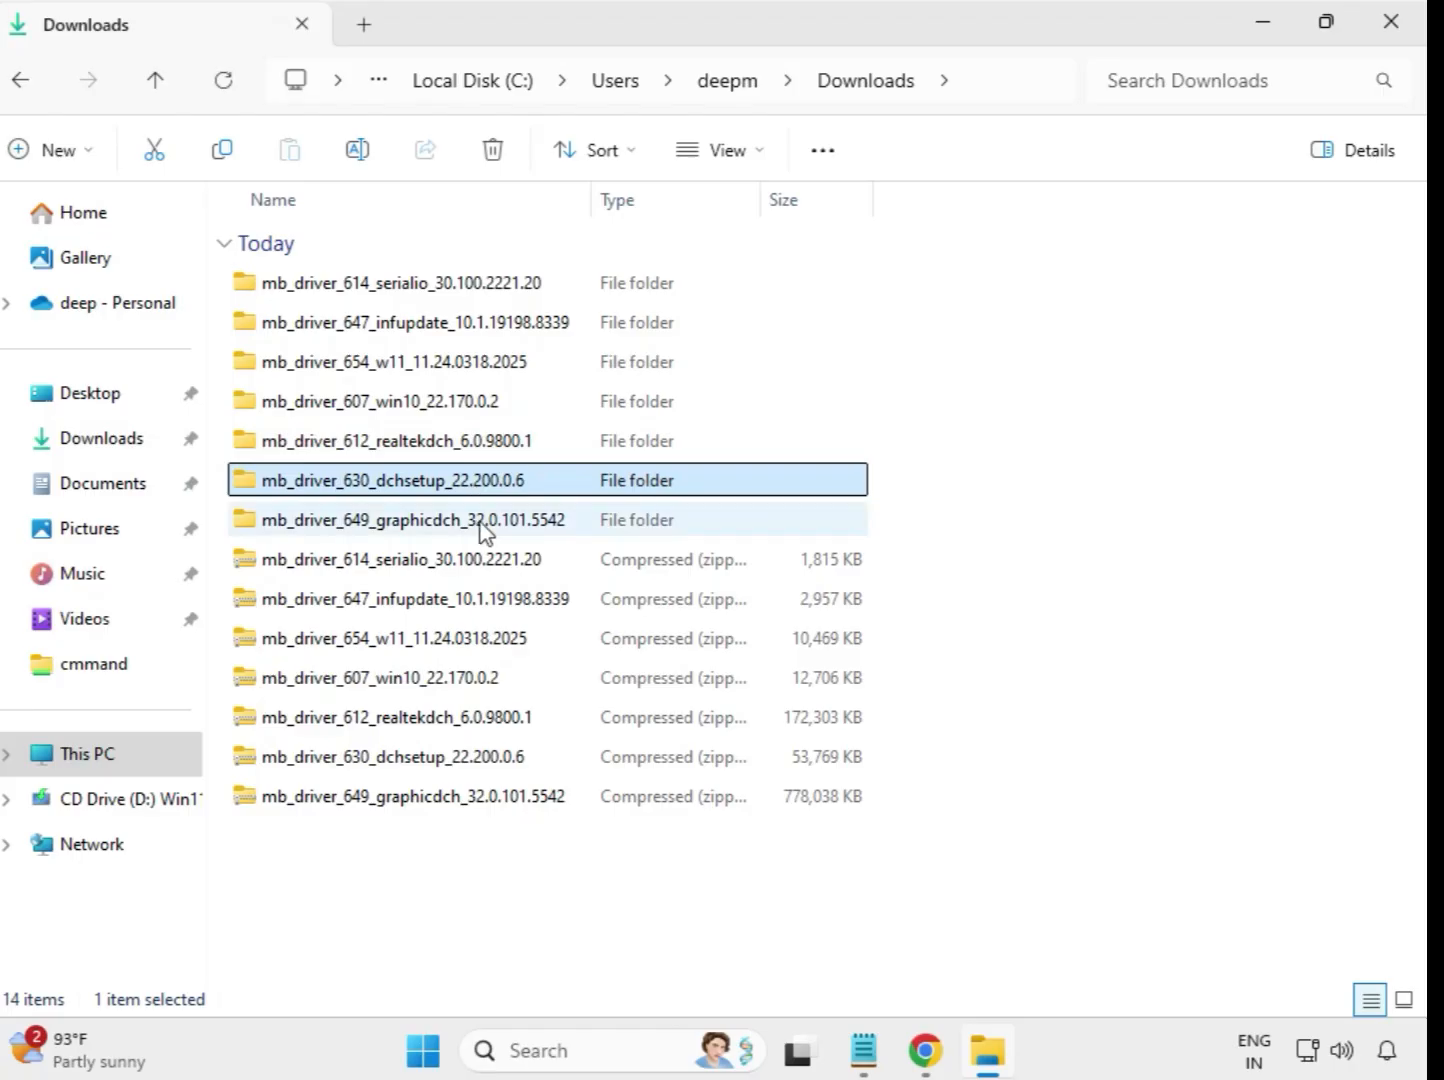
pyautogui.click(482, 527)
pyautogui.click(472, 489)
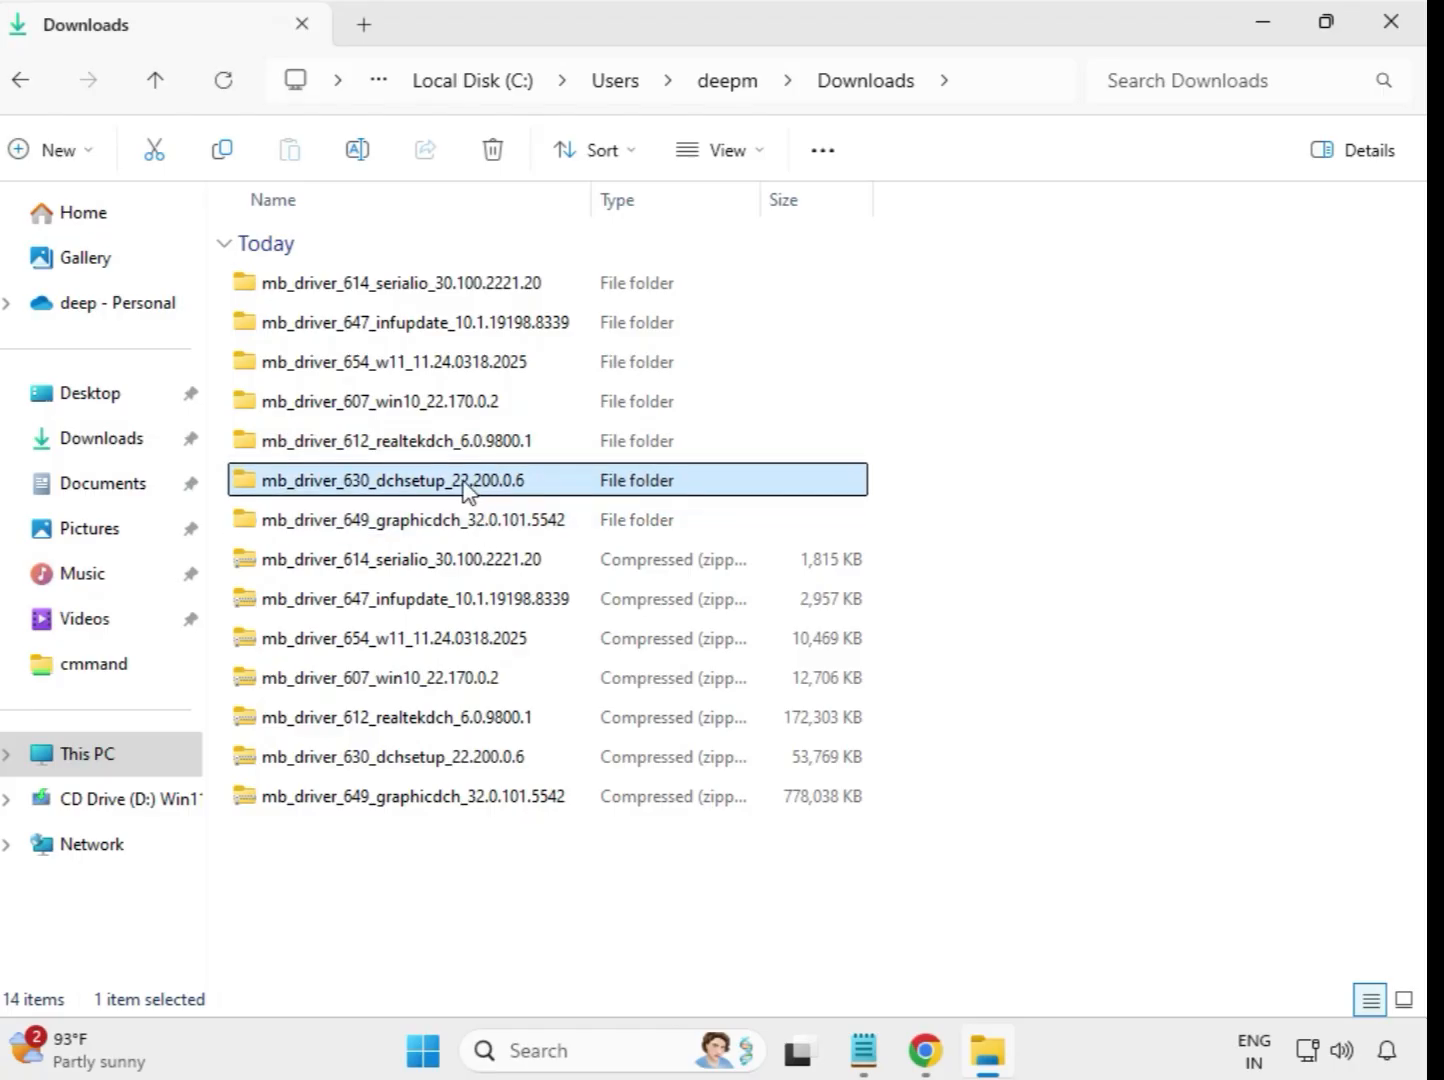
pyautogui.doubleClick(465, 489)
pyautogui.click(390, 290)
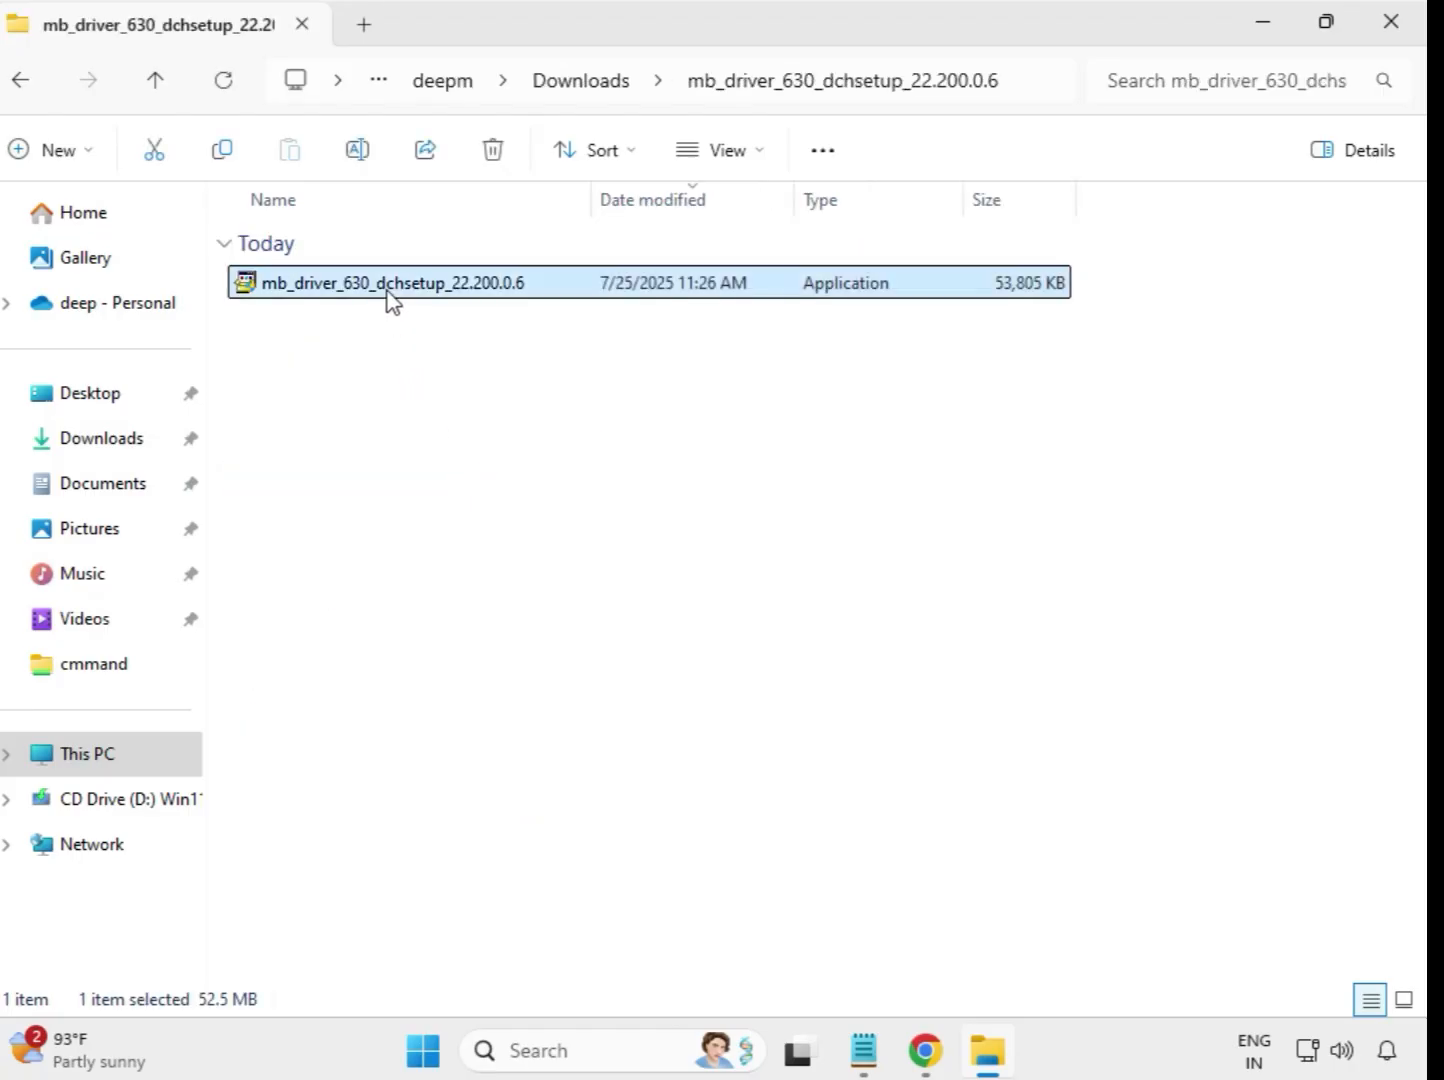
pyautogui.rightClick(389, 290)
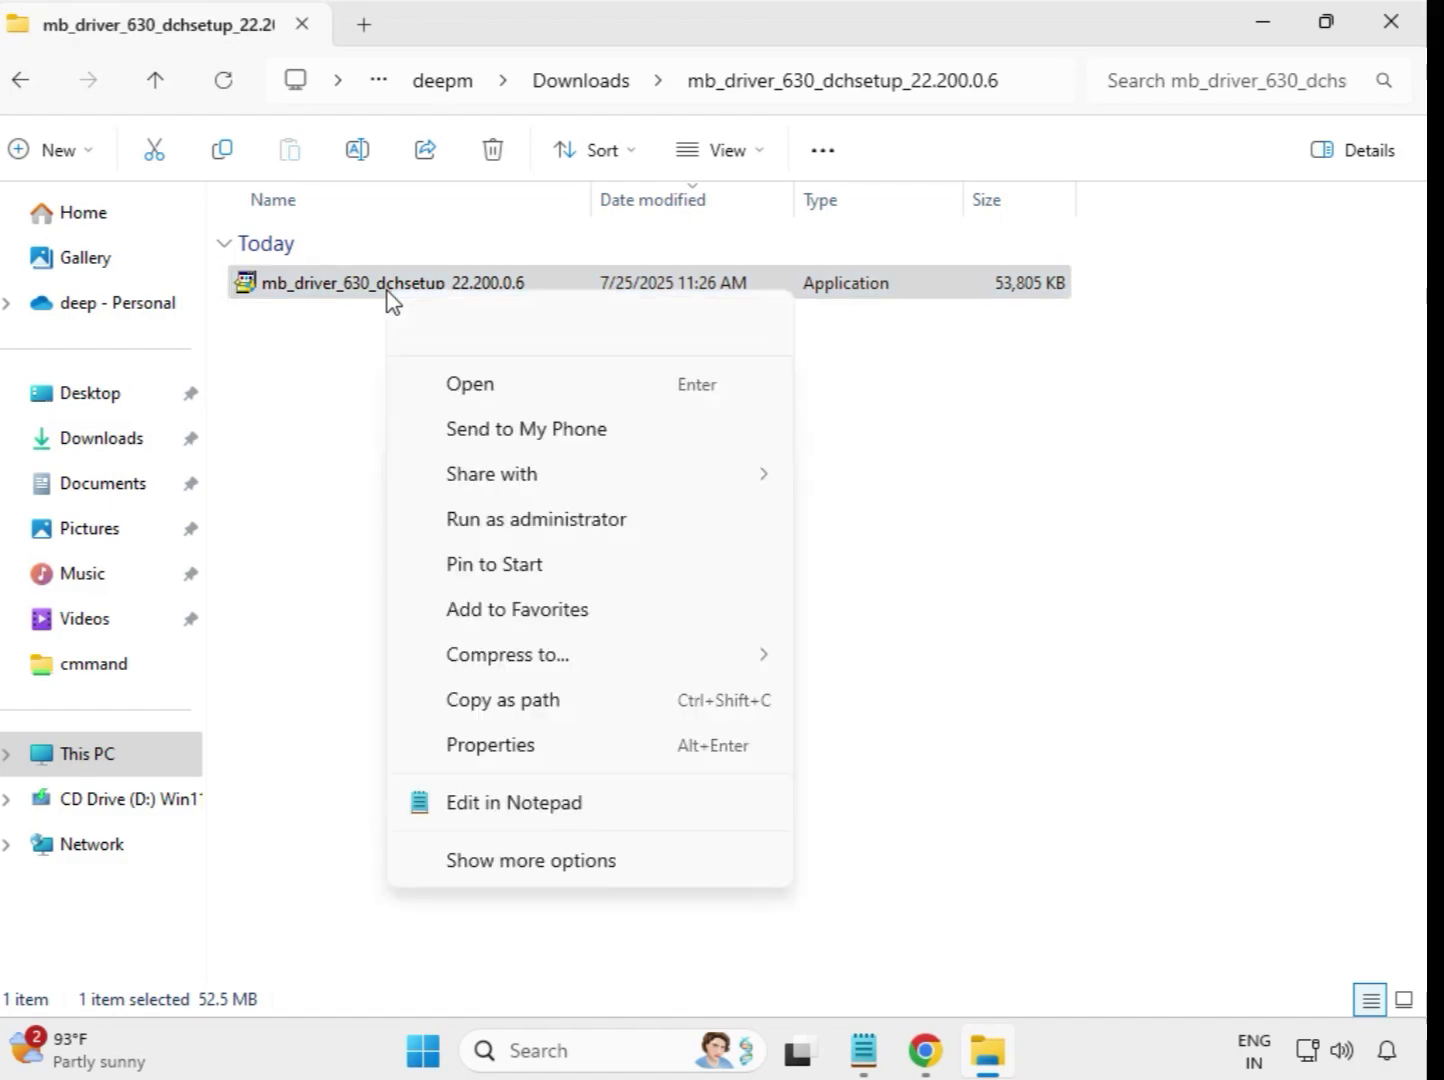
pyautogui.click(550, 520)
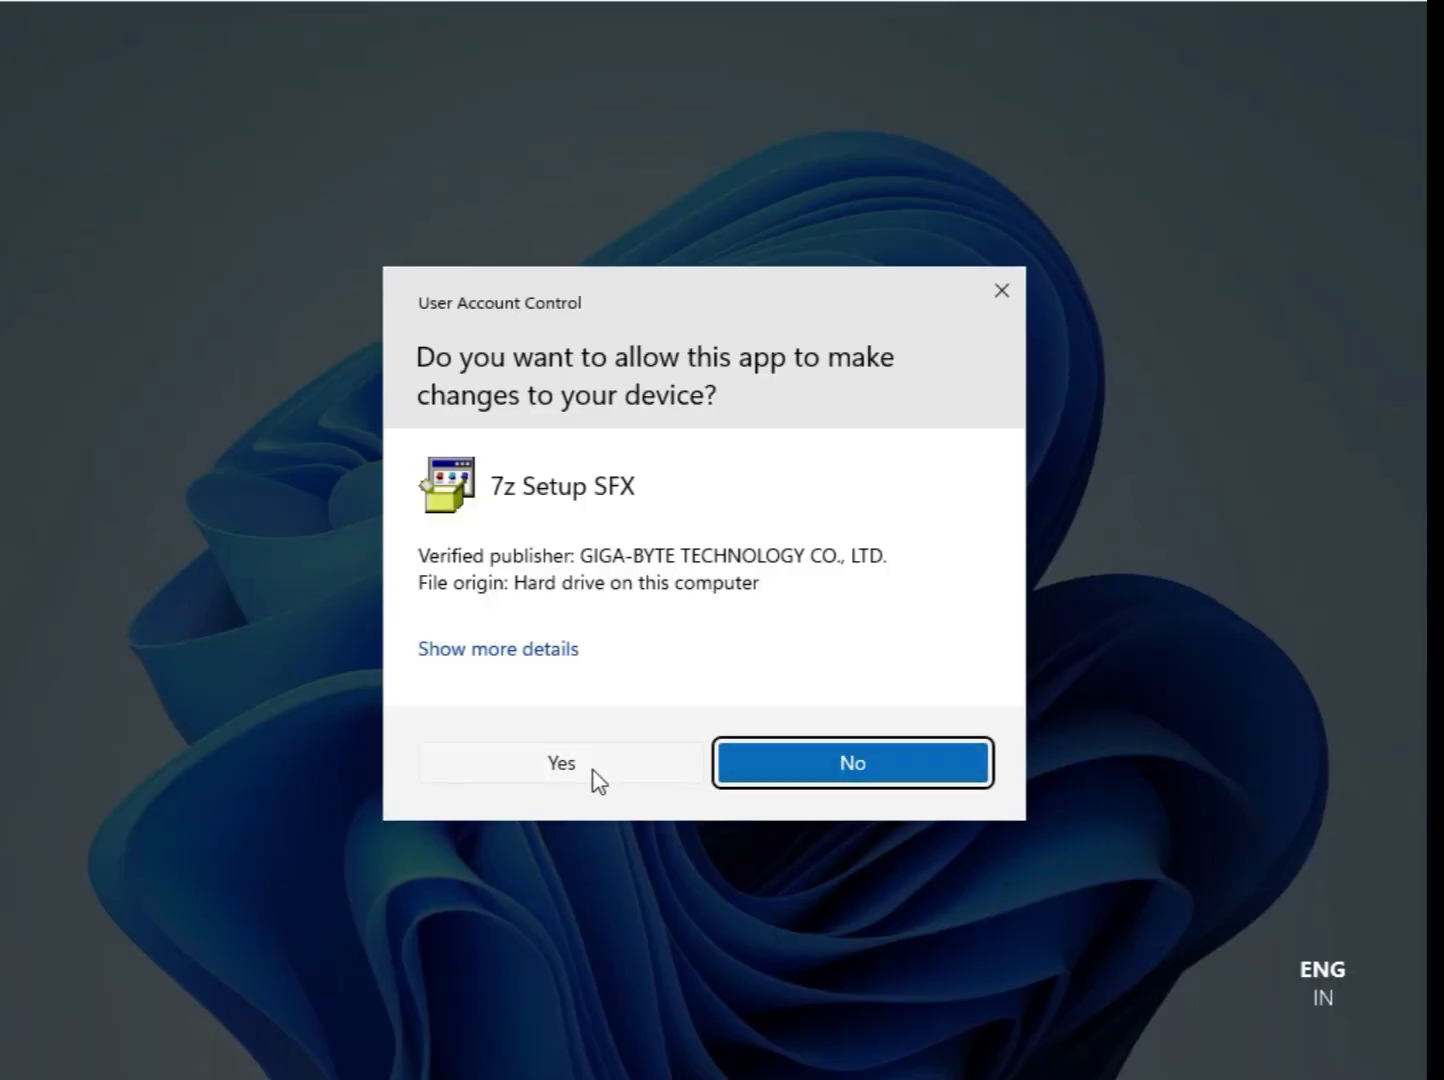
pyautogui.click(597, 780)
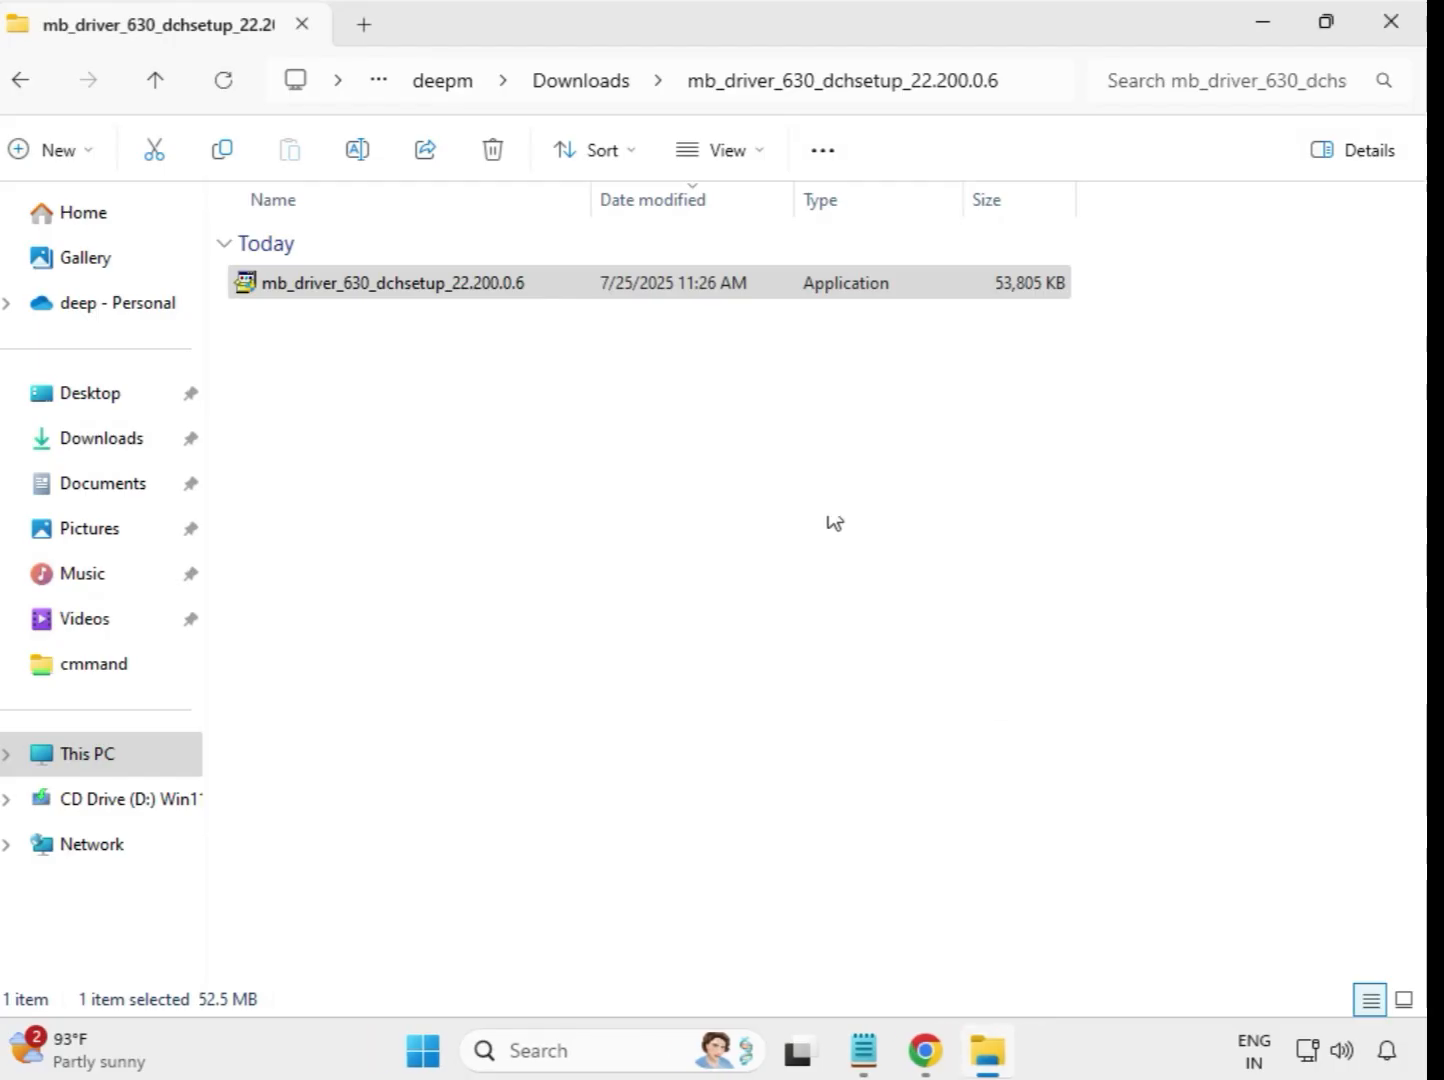
# Run the application in Downloads' extracted mb_driver_649_graphicdch_32.0.101.5542 folder as administrator and allow it to make changes.
pyautogui.click(582, 83)
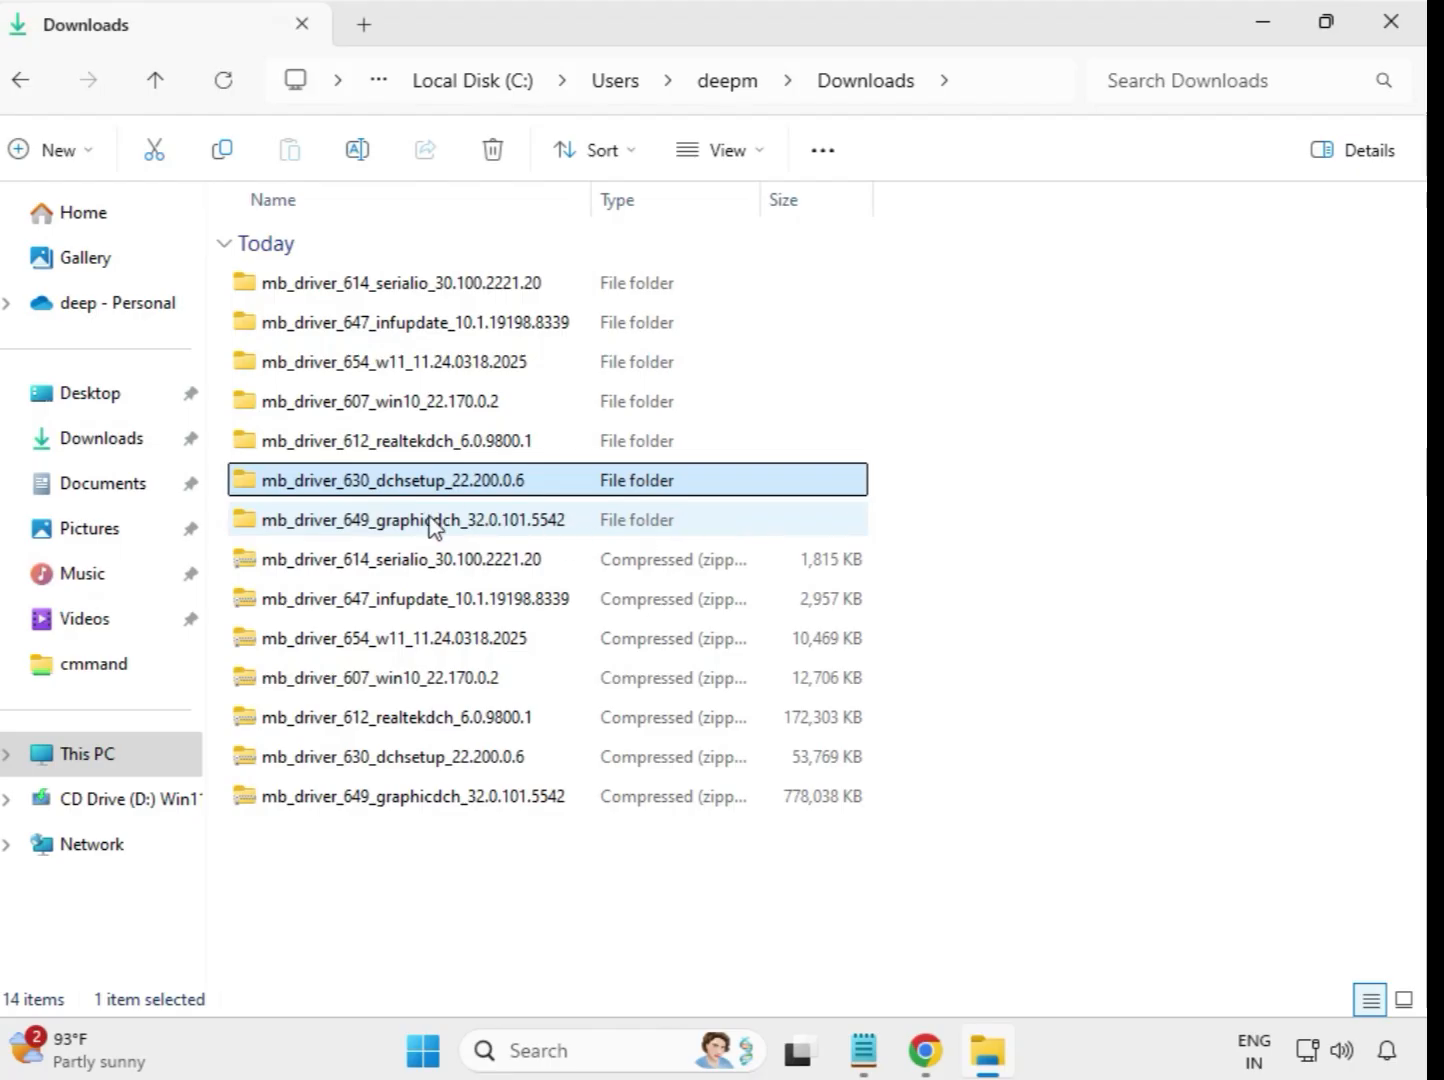
pyautogui.doubleClick(433, 522)
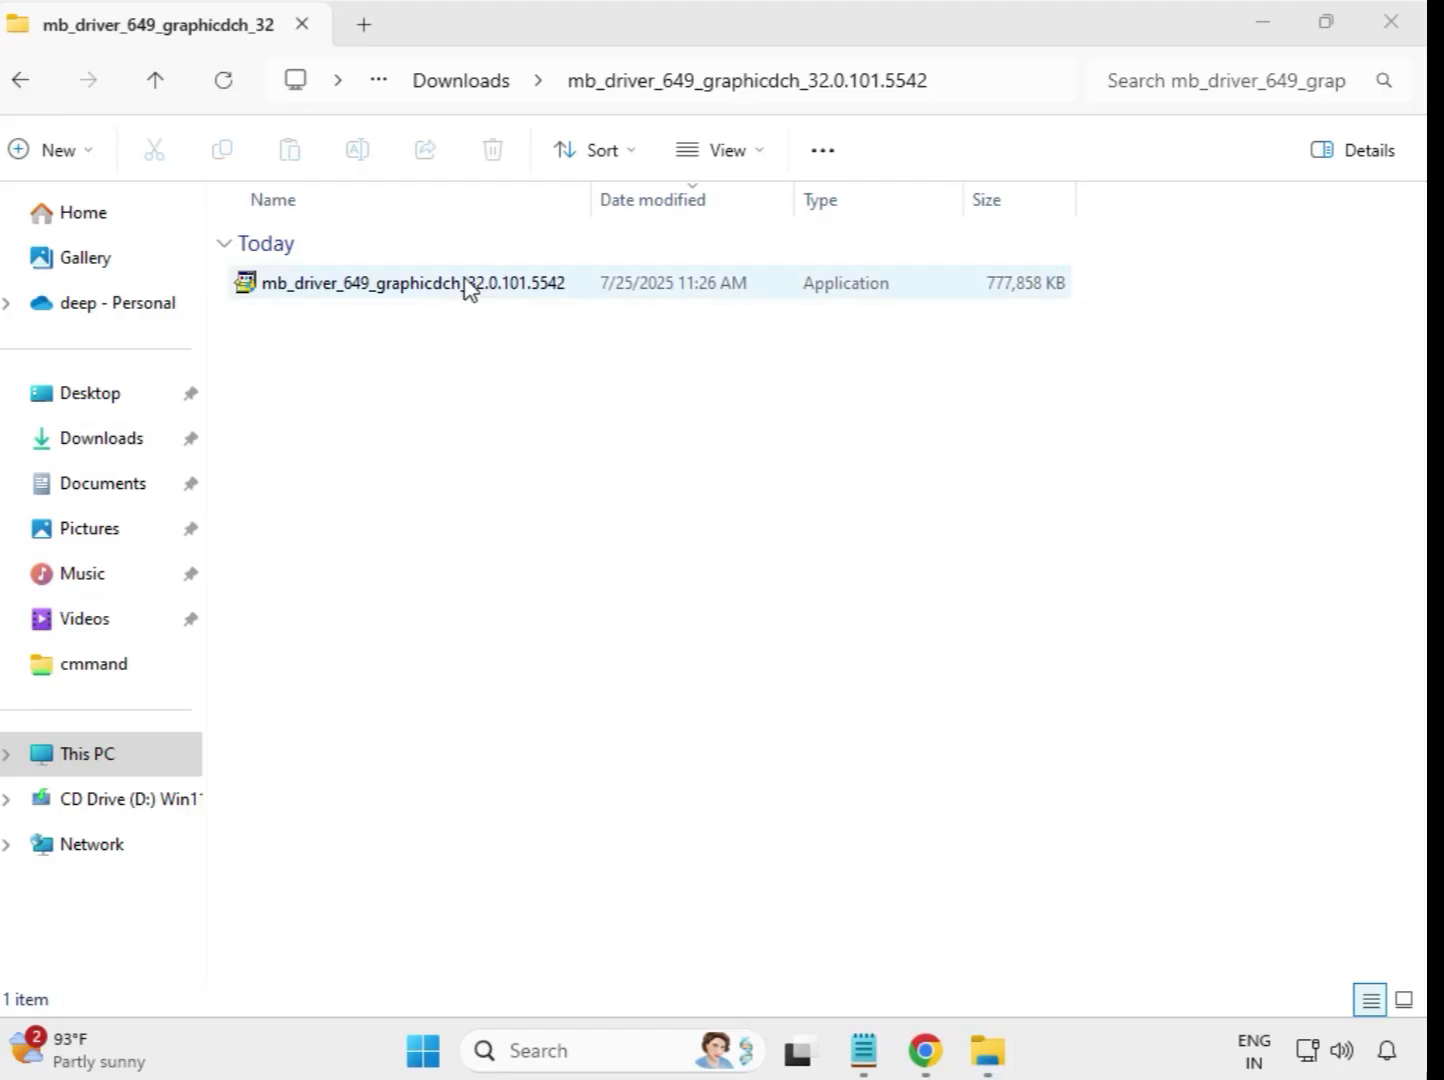
pyautogui.click(468, 290)
pyautogui.rightClick(482, 295)
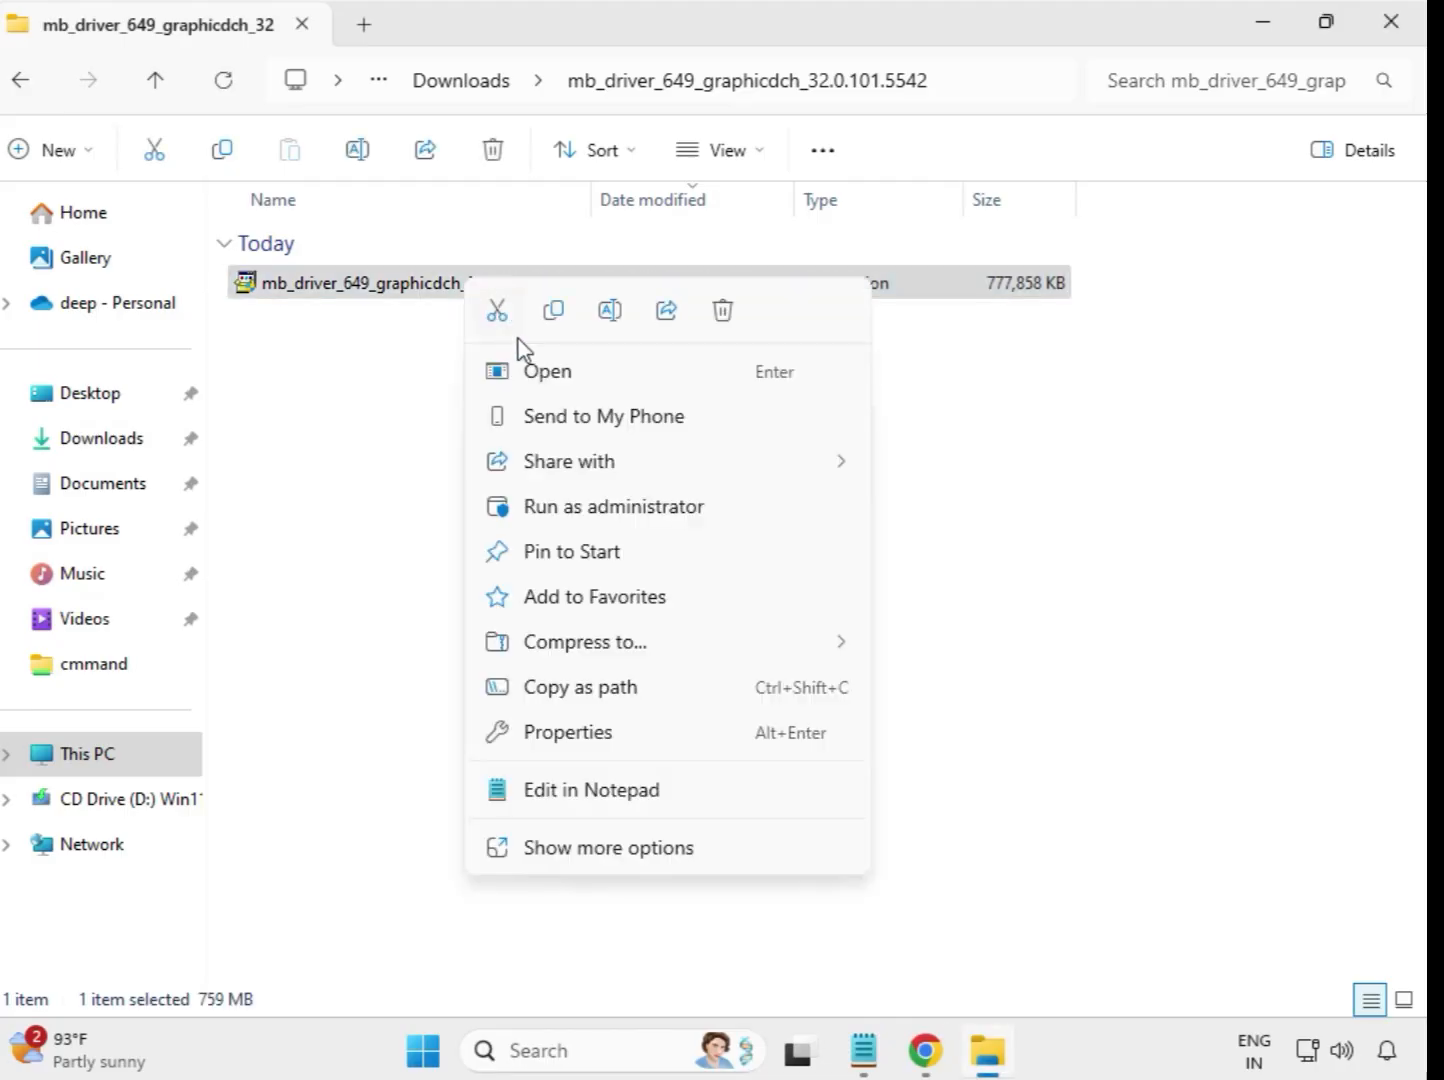
pyautogui.click(608, 507)
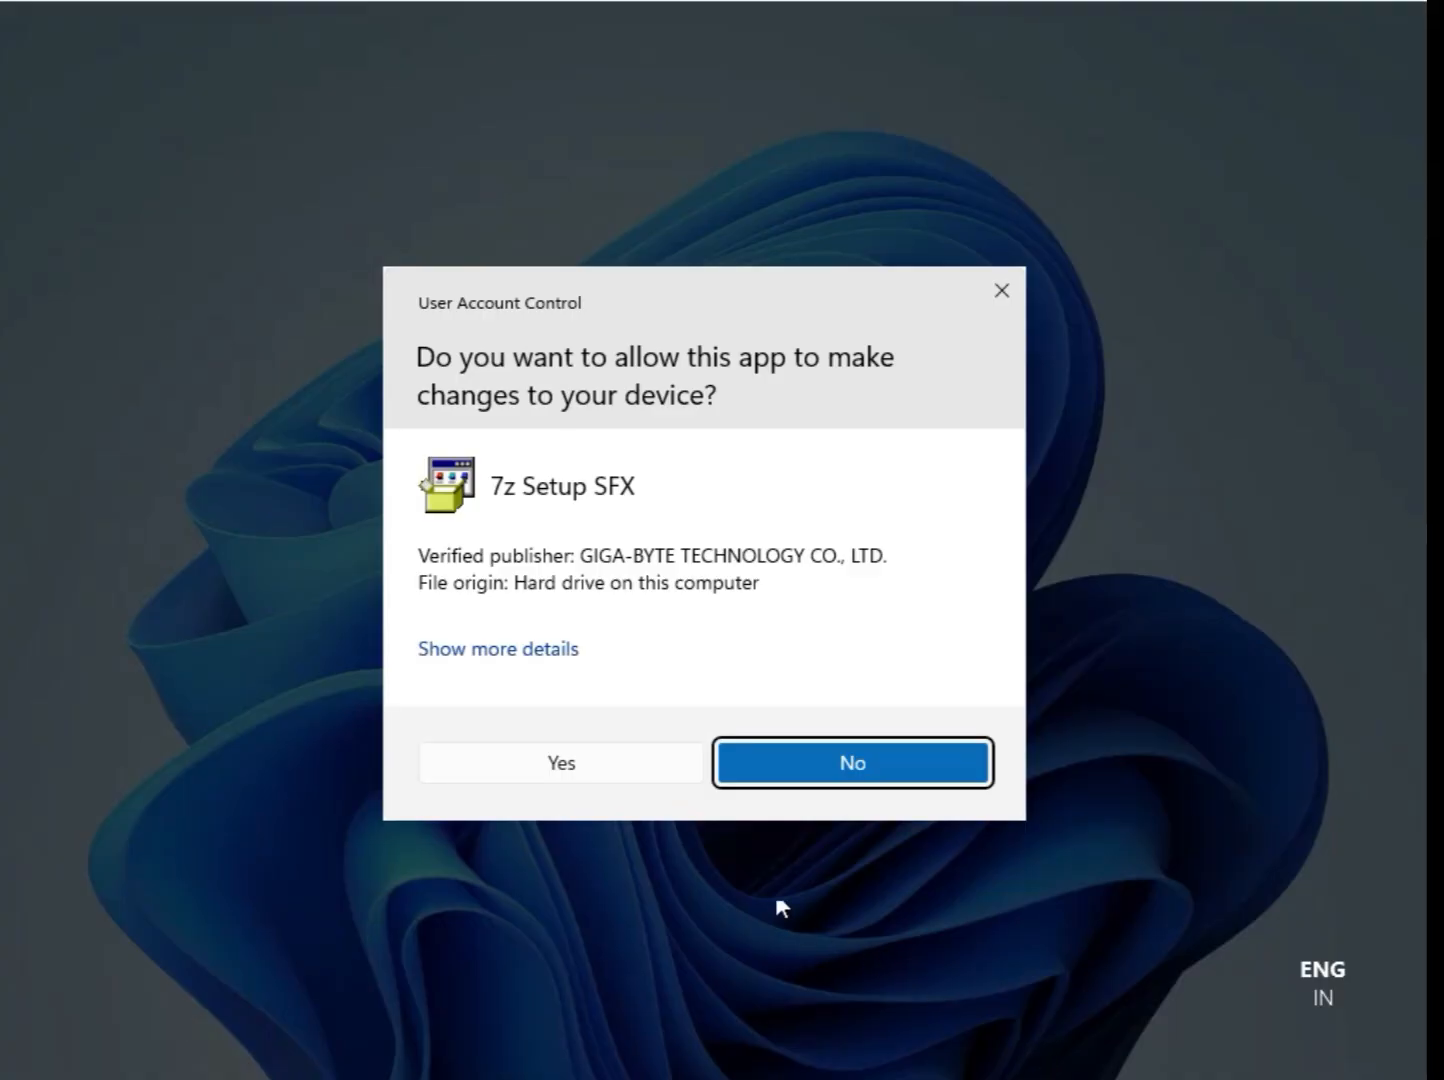
pyautogui.click(567, 763)
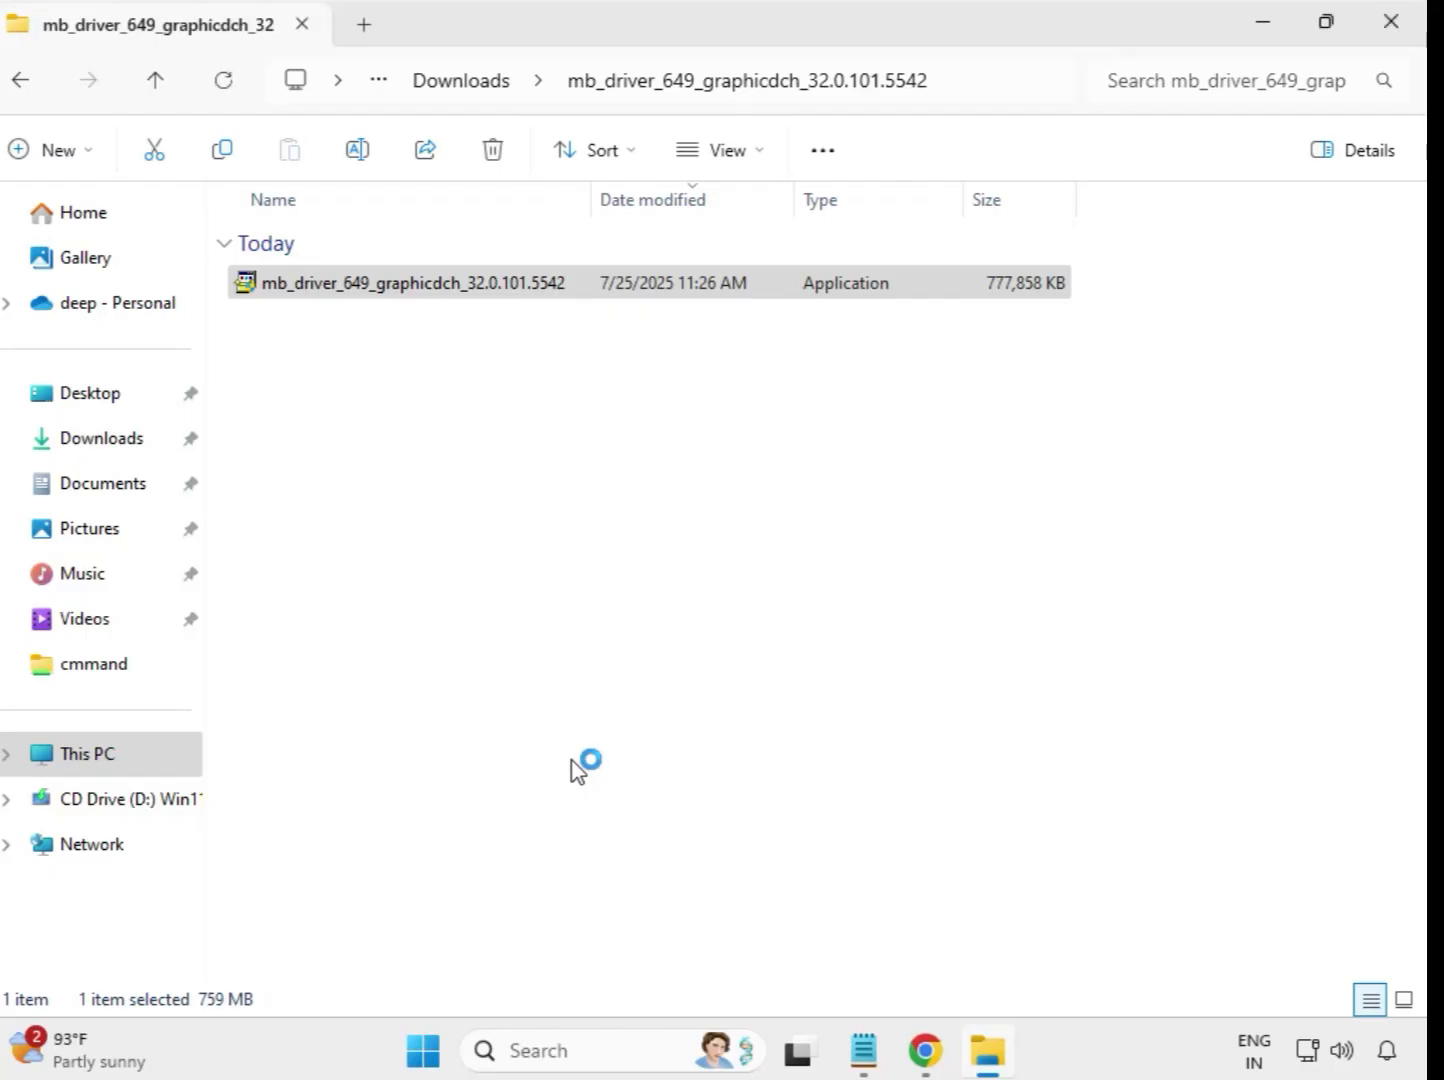